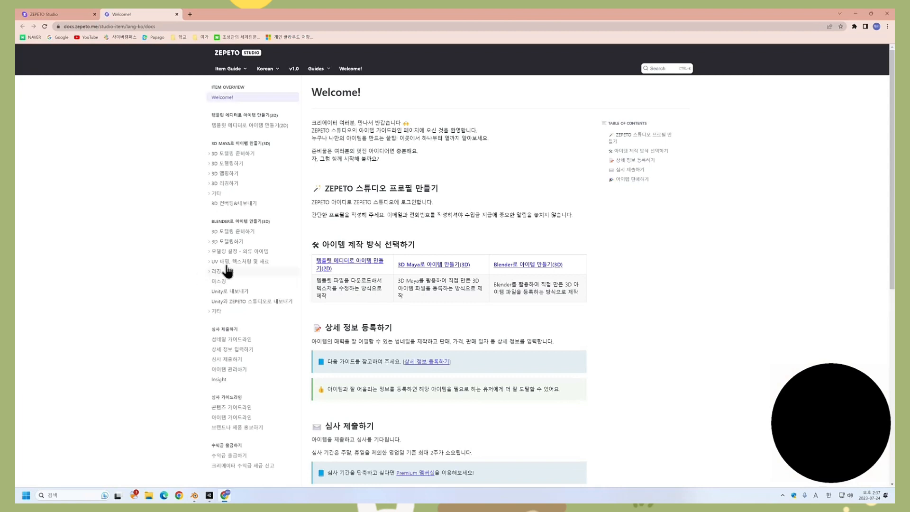
Step: Open the 3D modeling guide in the Blender section and read its considerations on object rotation and scale
left_click(249, 242)
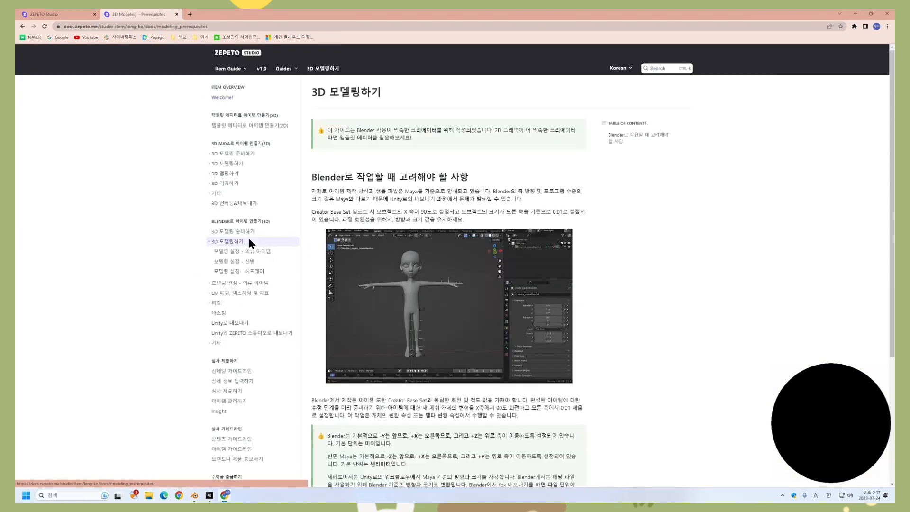
scroll(620, 311, "down", 1)
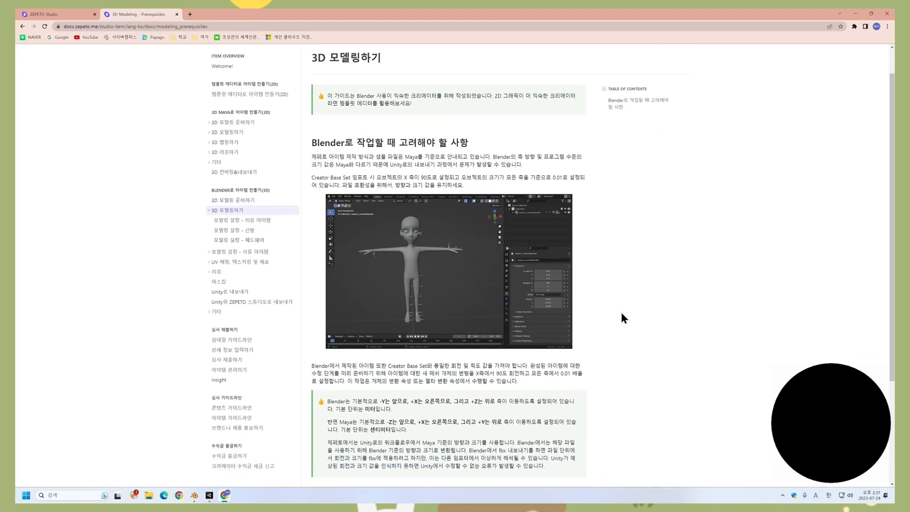
scroll(620, 310, "down", 1)
left_click_drag(317, 108, 478, 107)
left_click(625, 180)
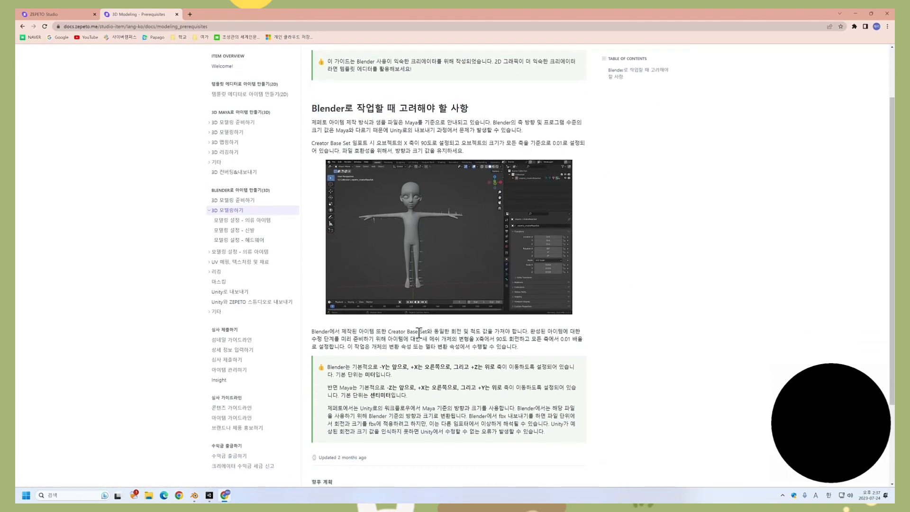
scroll(408, 101, "down", 1)
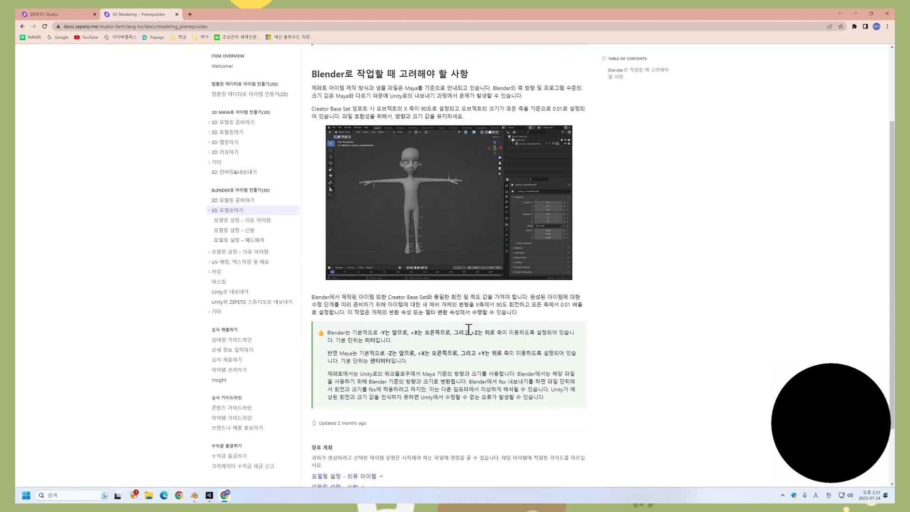
Step: Examine the guide's notes on Blender and Maya axis directions, units, and the required X rotation and scale
left_click_drag(472, 332, 508, 332)
left_click_drag(478, 353, 507, 354)
left_click(619, 323)
left_click_drag(476, 304, 516, 305)
left_click(549, 321)
left_click_drag(364, 340, 390, 362)
left_click_drag(560, 306, 583, 305)
Step: Switch to Blender and check the rotation and scale values of the mask body
left_click(199, 496)
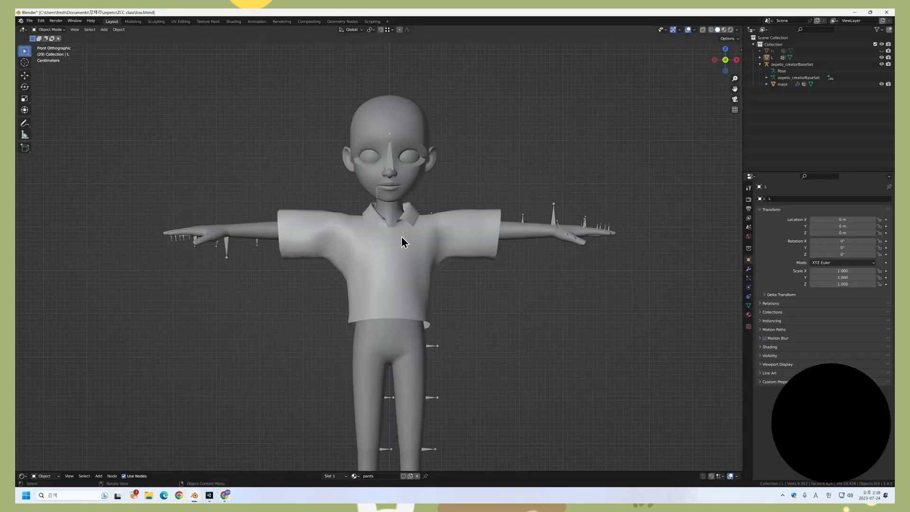
left_click(414, 162)
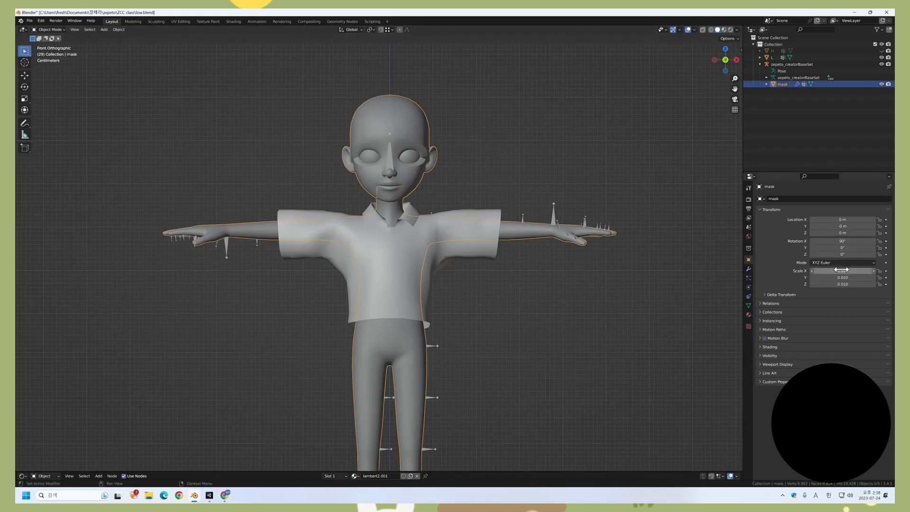
left_click(536, 295)
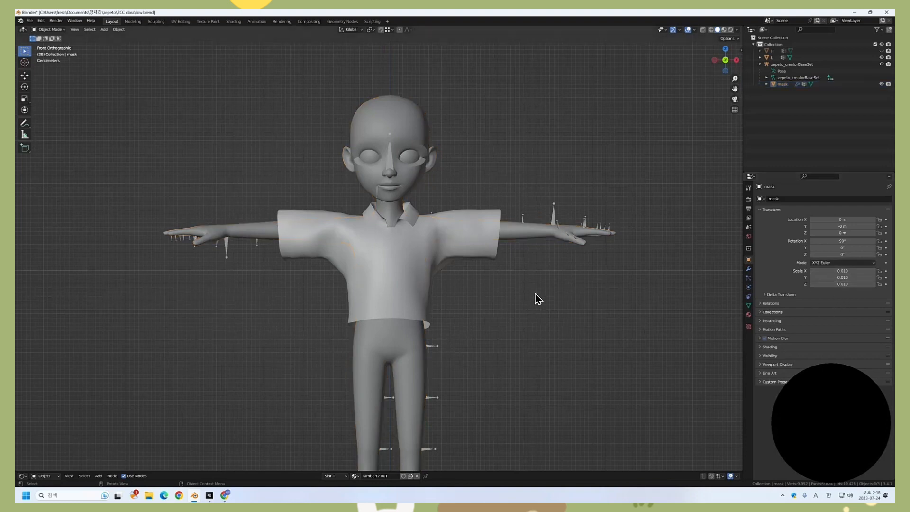
Step: Try scaling the shirt to 100 on all three axes, and undo it
left_click(479, 254)
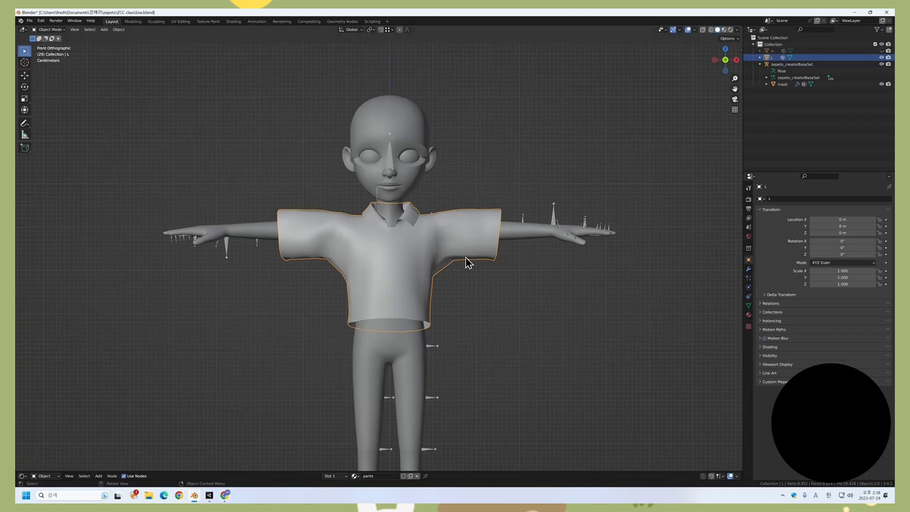
scroll(500, 310, "down", 4)
left_click_drag(858, 272, 855, 288)
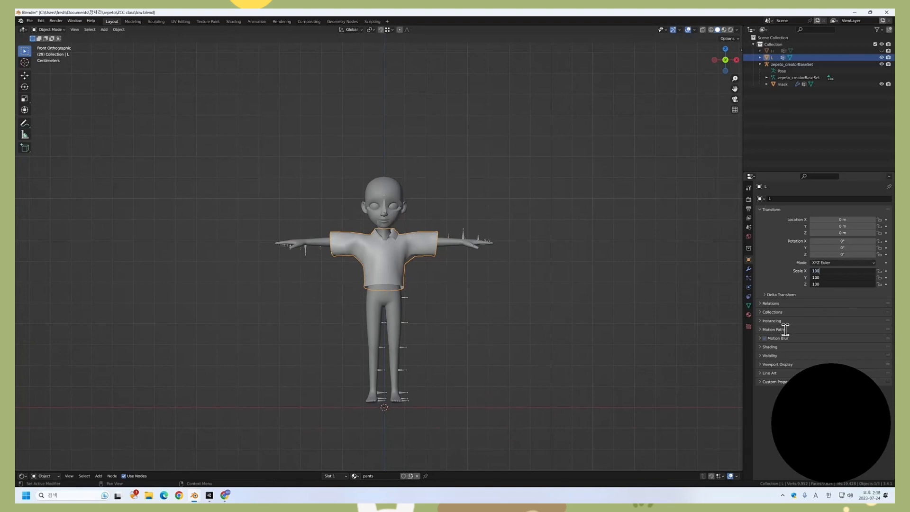
key("Return")
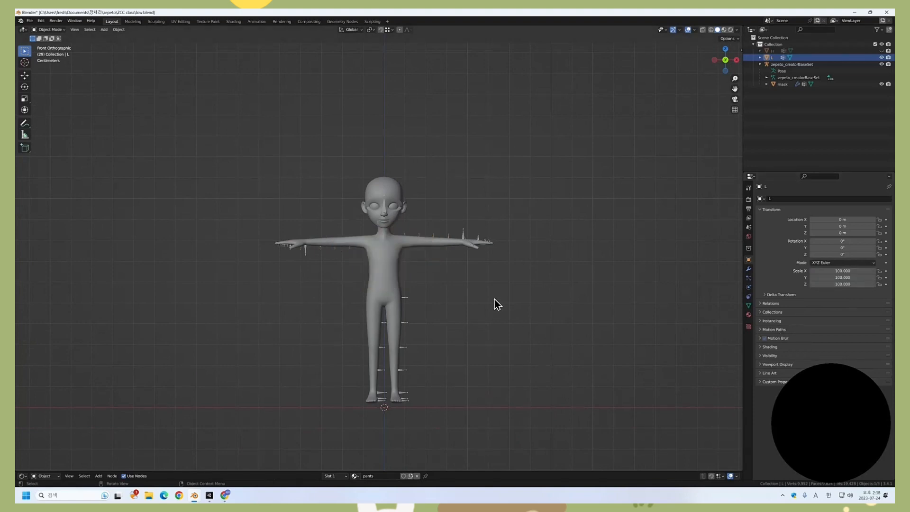
scroll(456, 286, "down", 10)
scroll(467, 280, "down", 6)
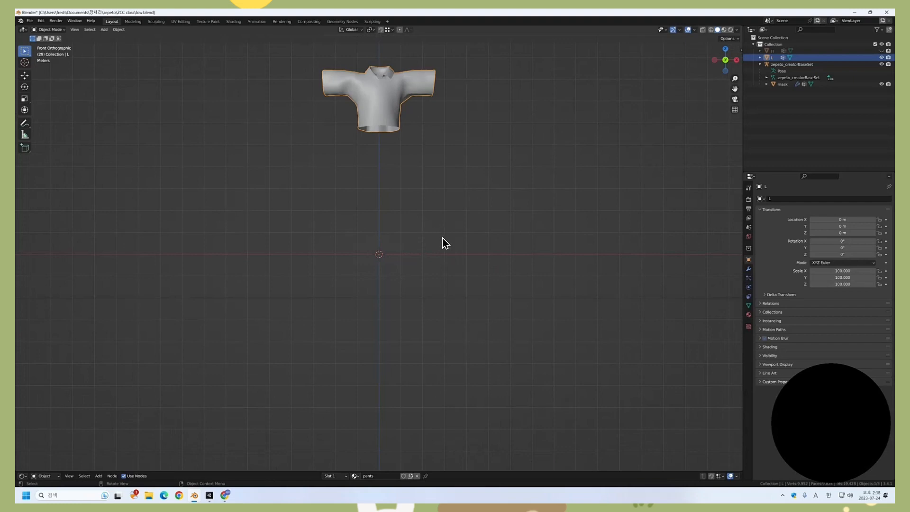
key("ctrl+z")
scroll(409, 284, "up", 12)
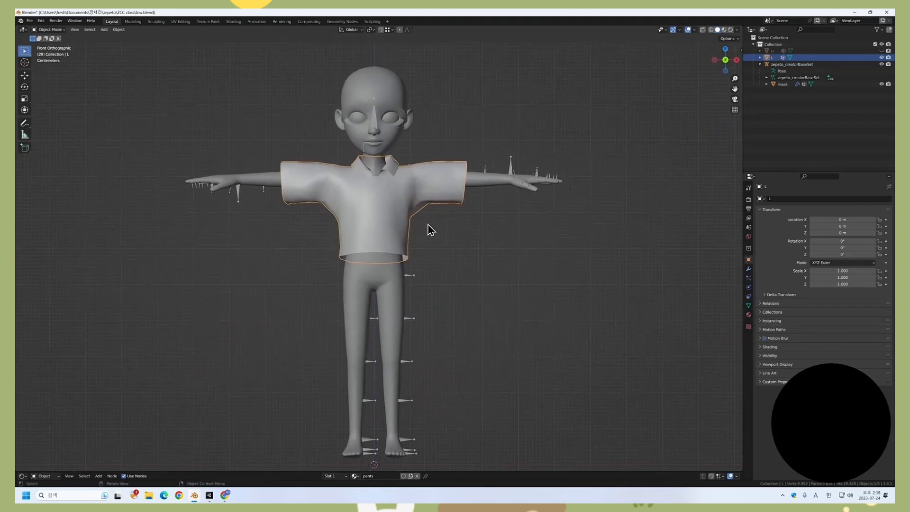
Step: Try scaling the shirt to 0.01 on all three axes, inspect it near the feet, and revert the scale
left_click_drag(837, 271, 837, 285)
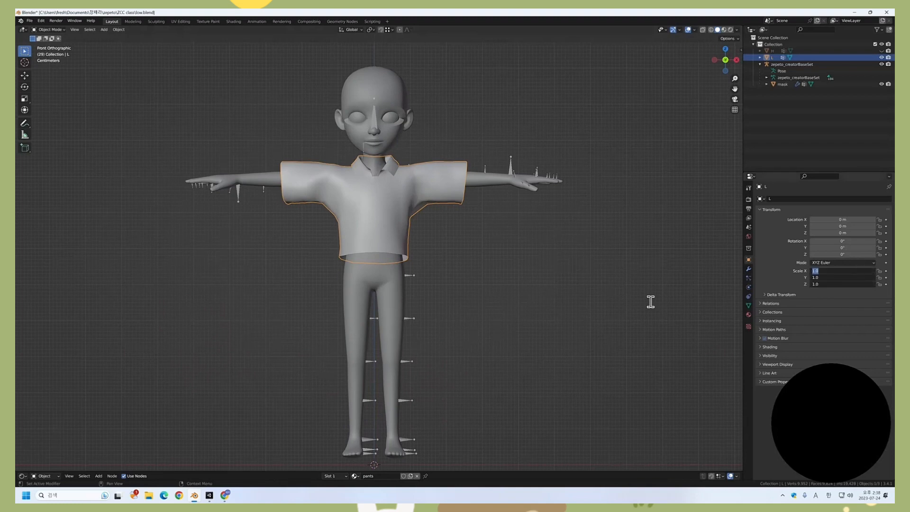
type("0.01")
key("Return")
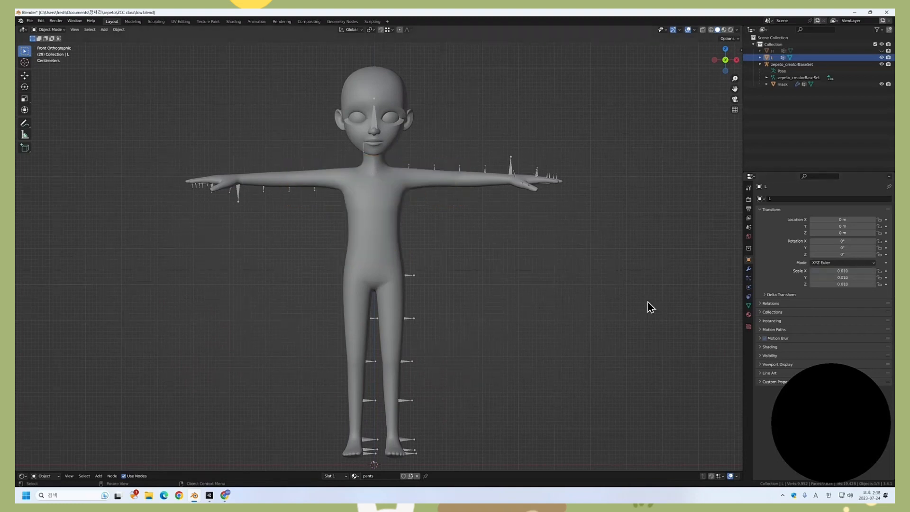
middle_click_drag(420, 361, 419, 194, "shift")
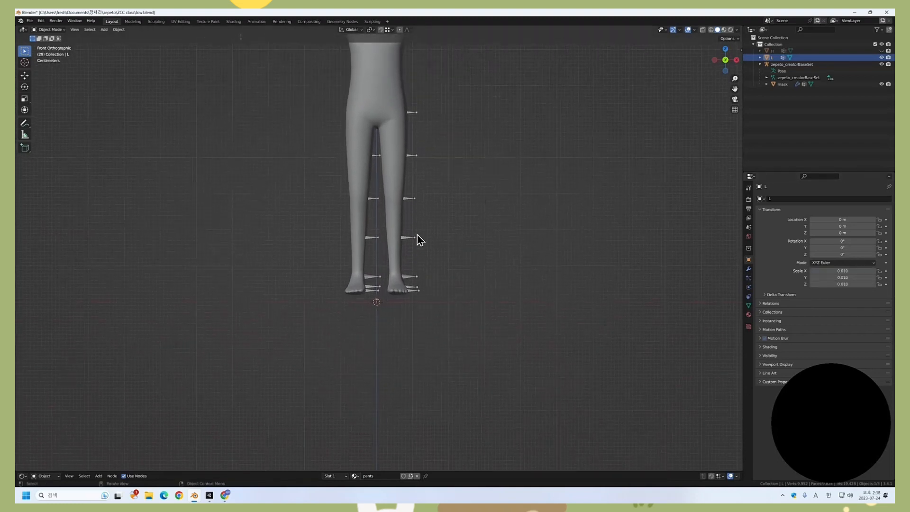
scroll(408, 355, "up", 8)
middle_click_drag(413, 381, 425, 237, "shift")
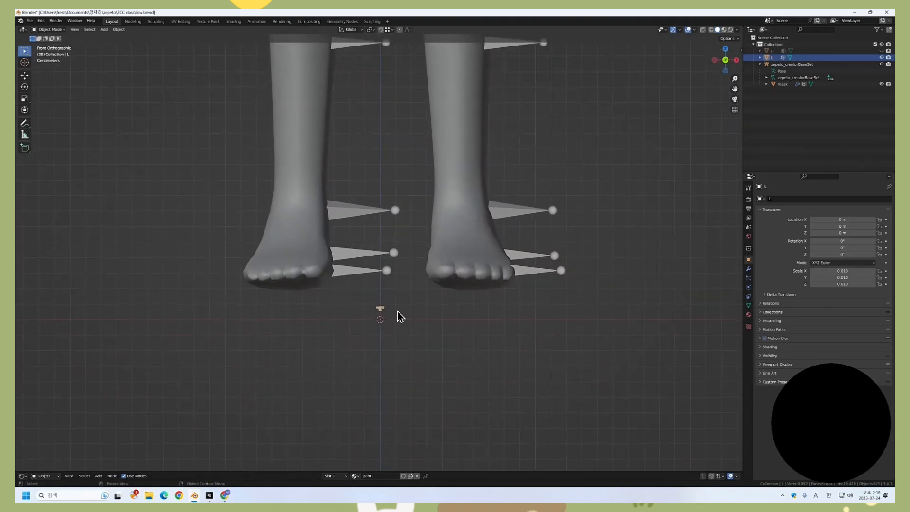
scroll(429, 290, "down", 6)
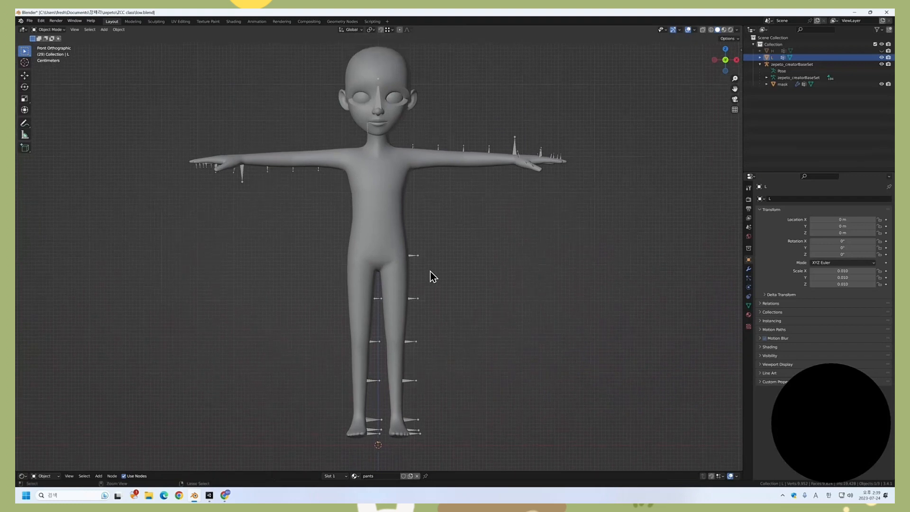
key("alt+s")
middle_click_drag(451, 220, 459, 285, "shift")
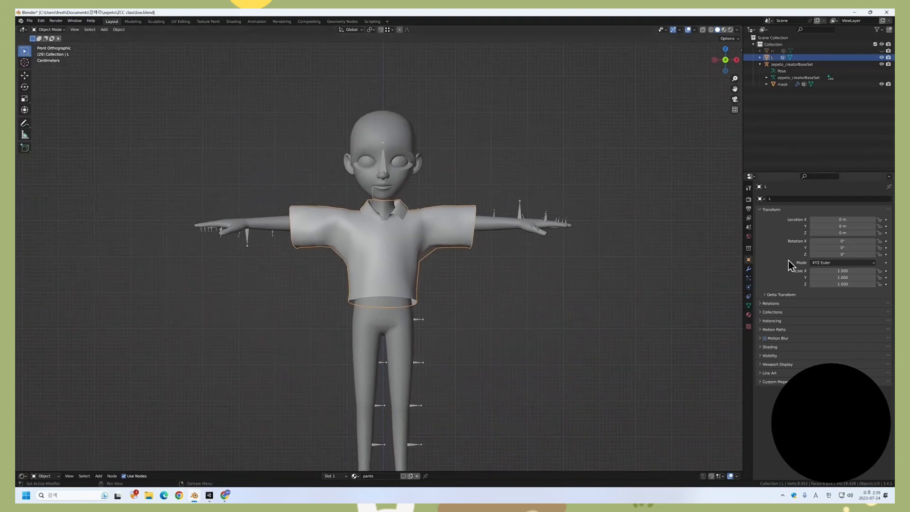
Step: Select the shirt and set its scale to 100 on the X, Y and Z axes
left_click(474, 299)
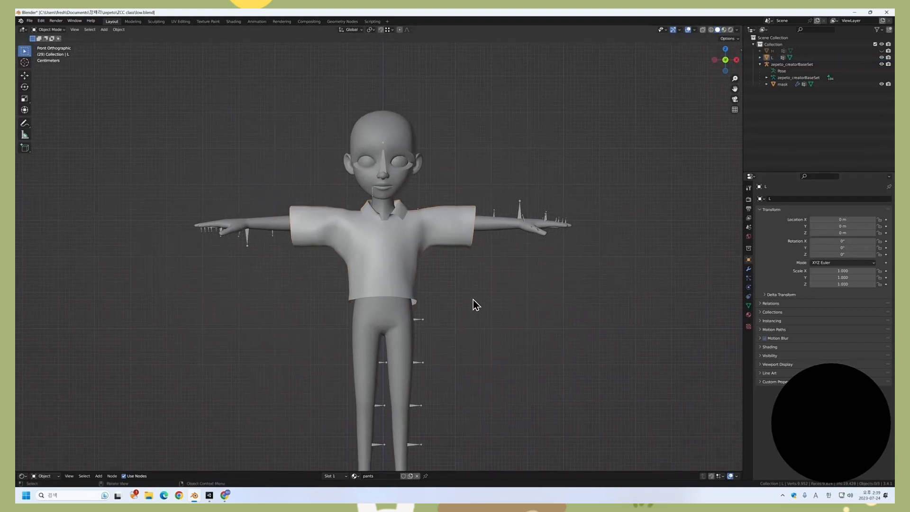
left_click(348, 264)
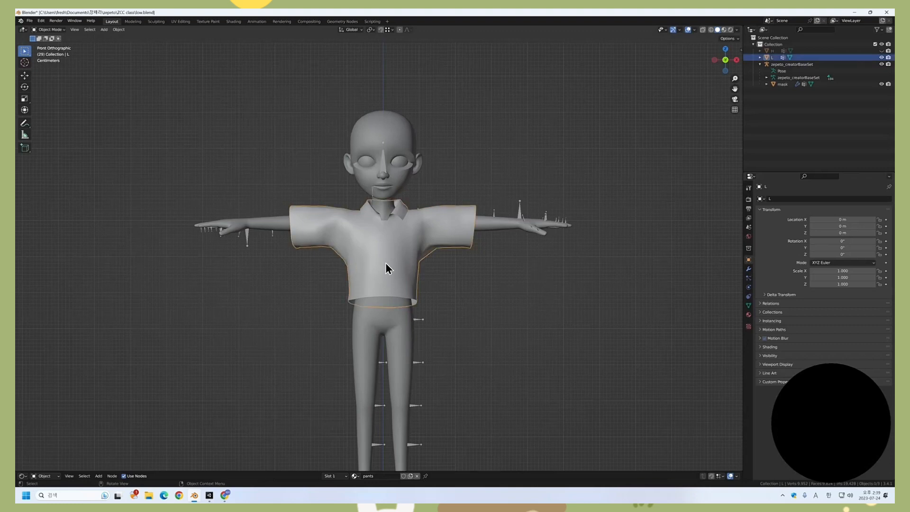
left_click(475, 280)
left_click(422, 240)
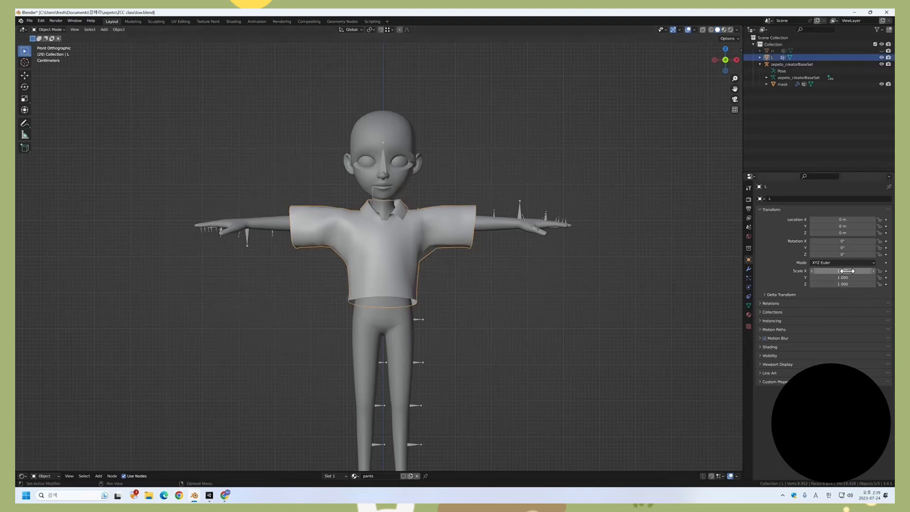
left_click_drag(846, 271, 846, 285)
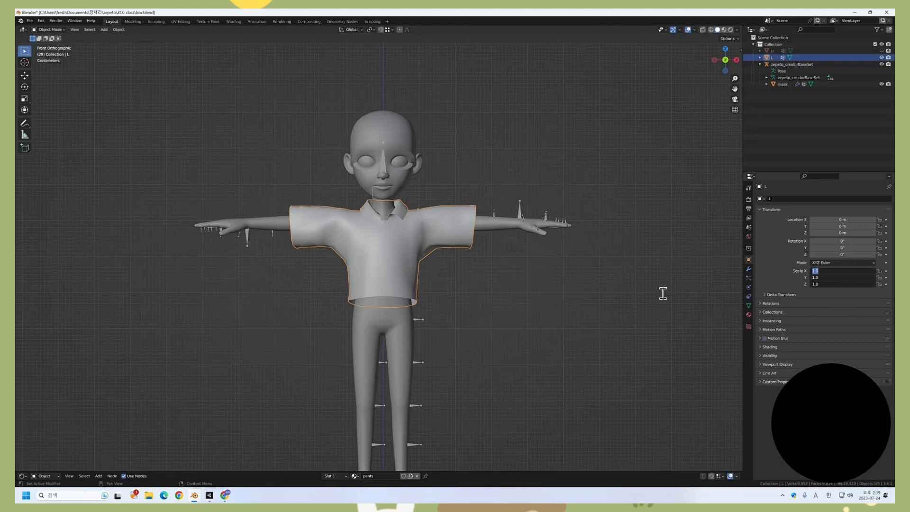
key("Return")
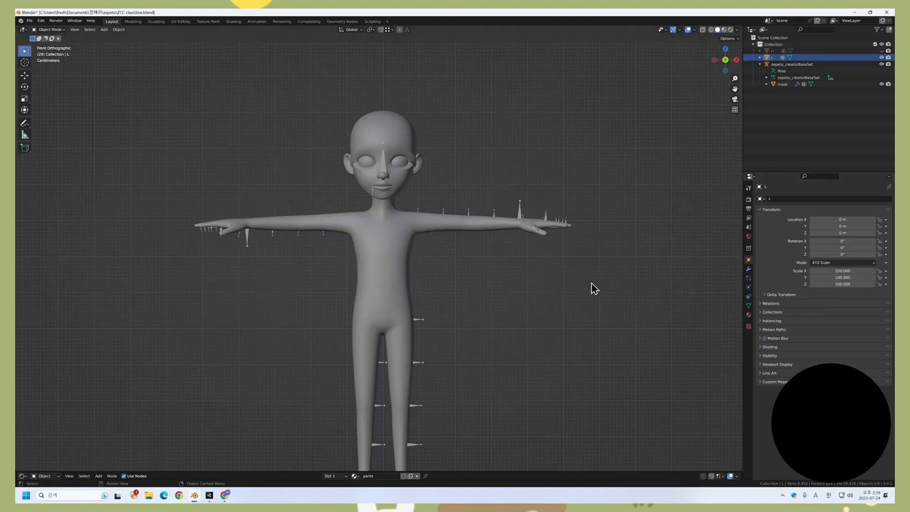
Step: Set the shirt's X rotation to -90° and apply all of its transforms
left_click(853, 241)
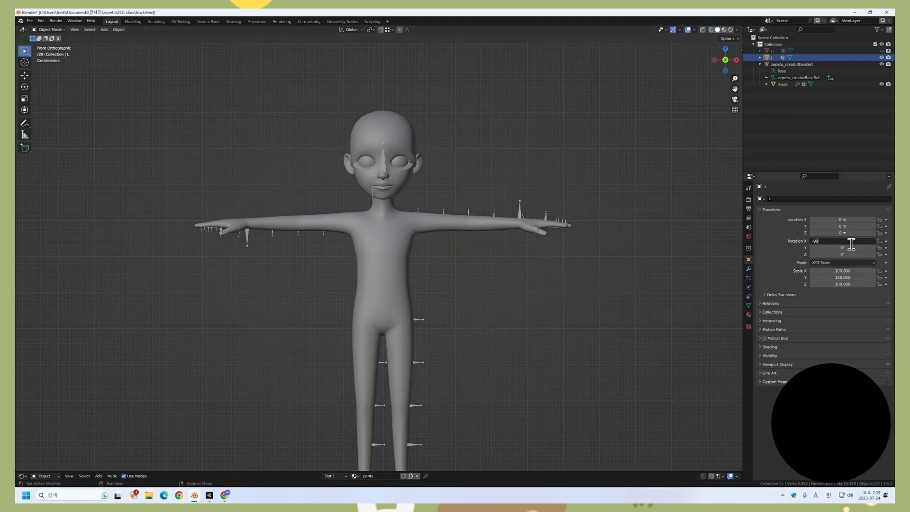
key("Return")
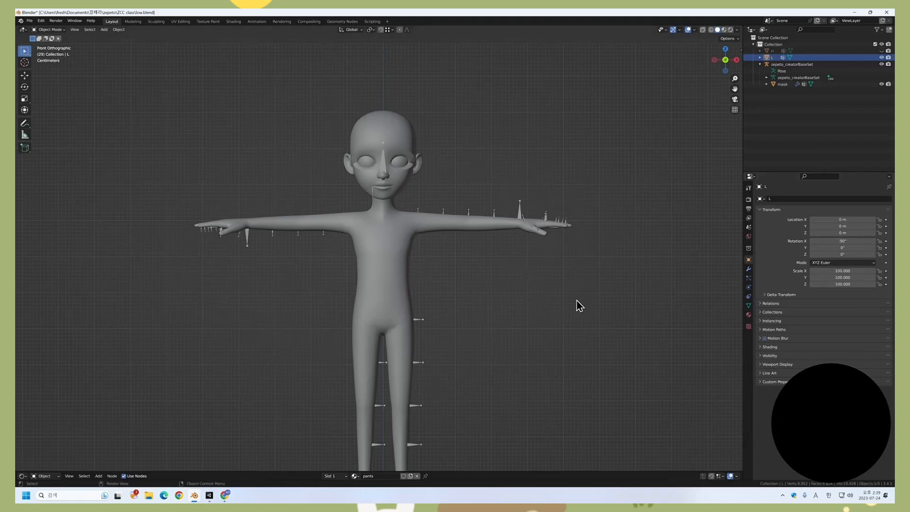
scroll(571, 294, "down", 12)
scroll(568, 296, "down", 2)
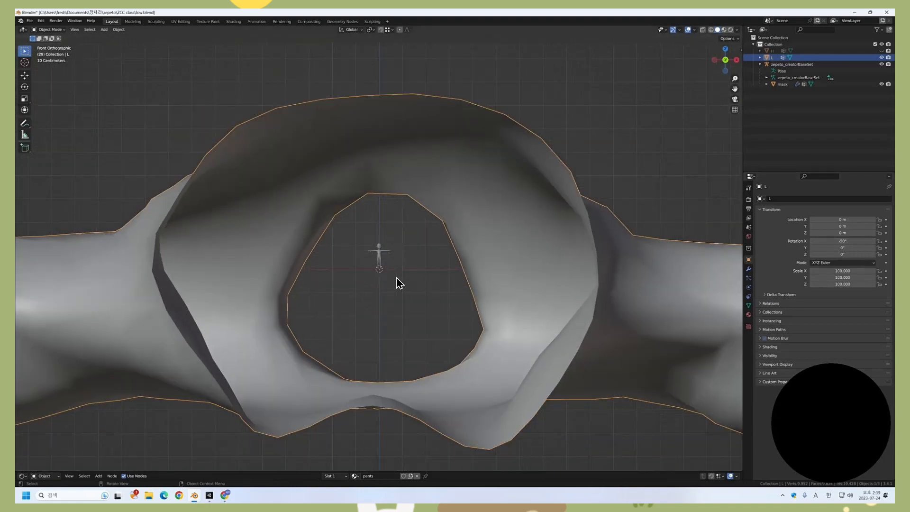
key("ctrl+a")
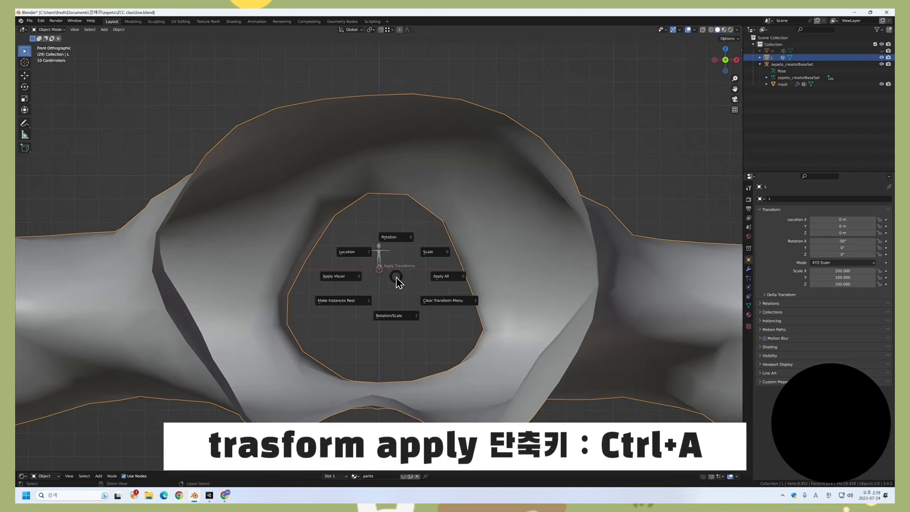
left_click(451, 278)
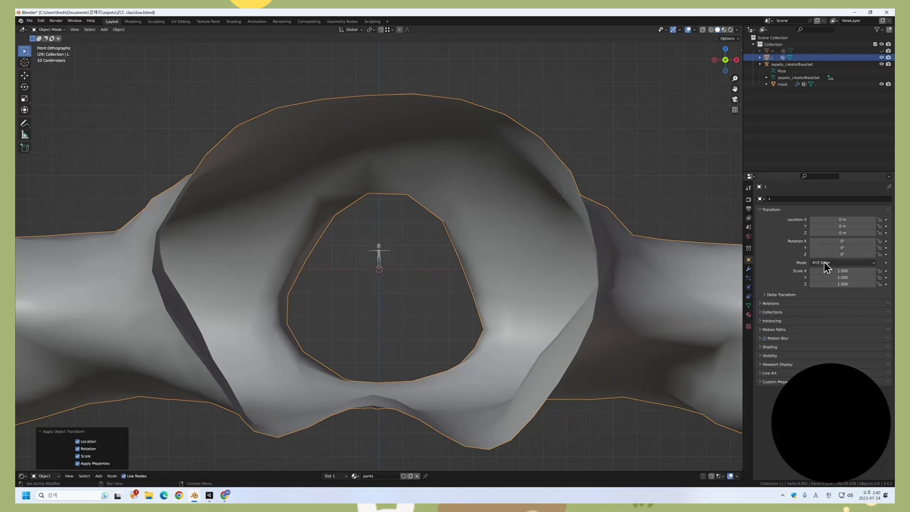
Step: Set the shirt's scale to 0.01 on all three axes and its X rotation to 90°
left_click_drag(843, 271, 843, 284)
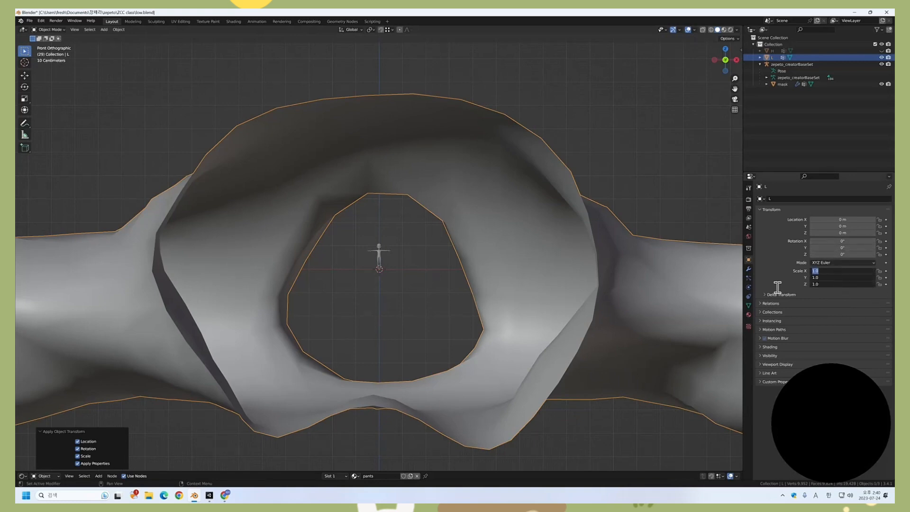
key("Return")
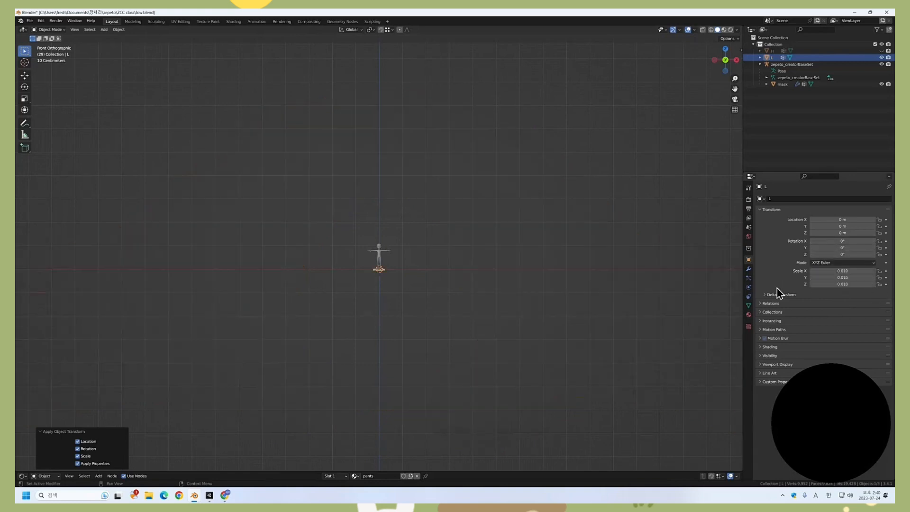
left_click(847, 242)
type("9")
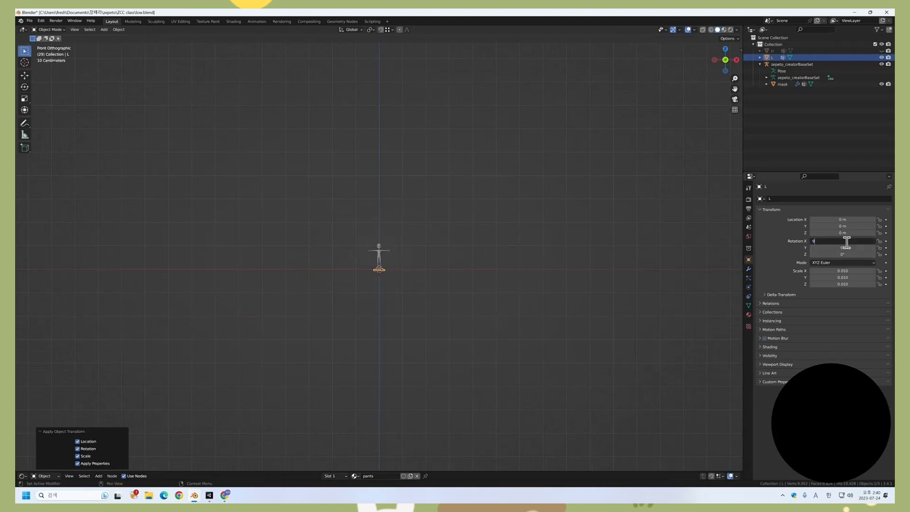
type("0")
key("Return")
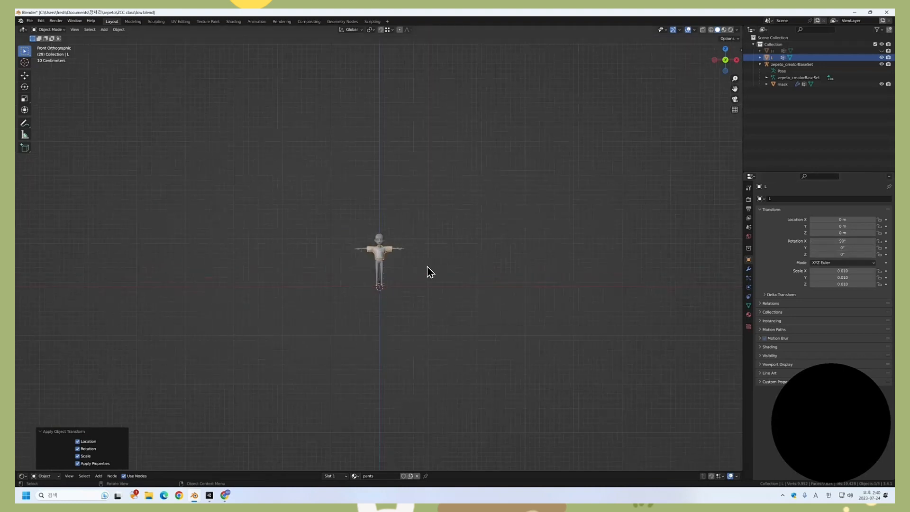
Step: Compare the shirt's fit, rotation and scale with those of the mask body
scroll(427, 267, "up", 14)
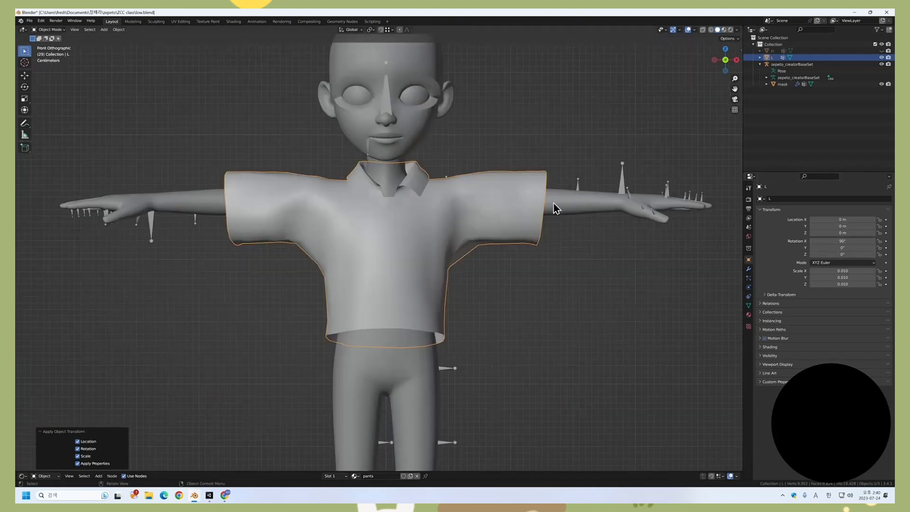
scroll(545, 237, "down", 3)
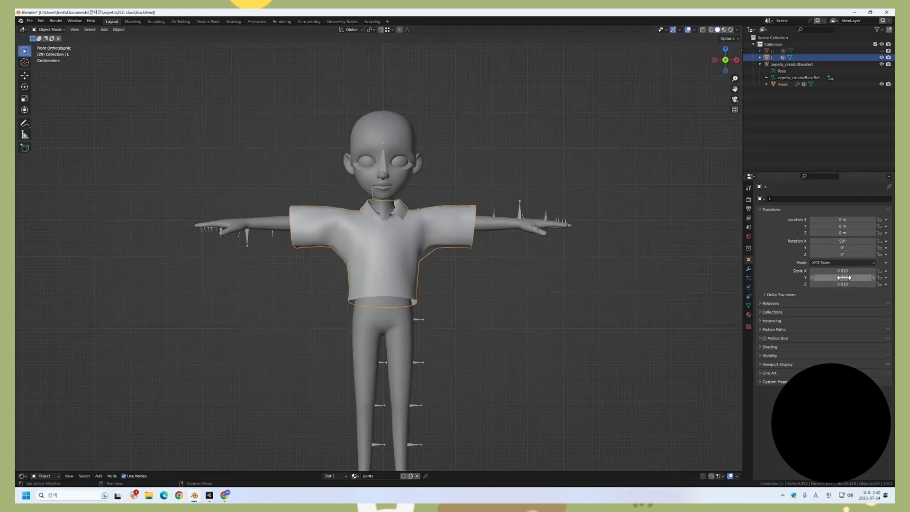
left_click(496, 224)
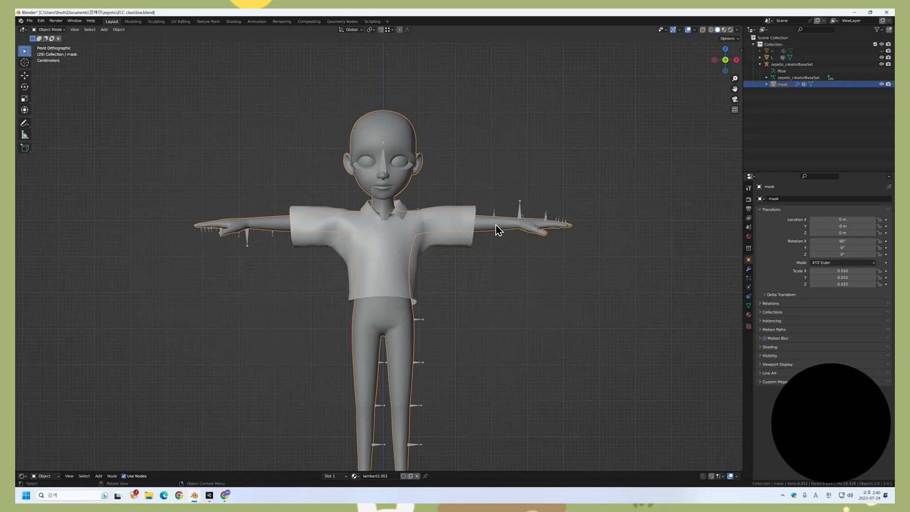
Step: Compare the mesh edge flow of the shirt with that of the mask body in Edit Mode
left_click(465, 228)
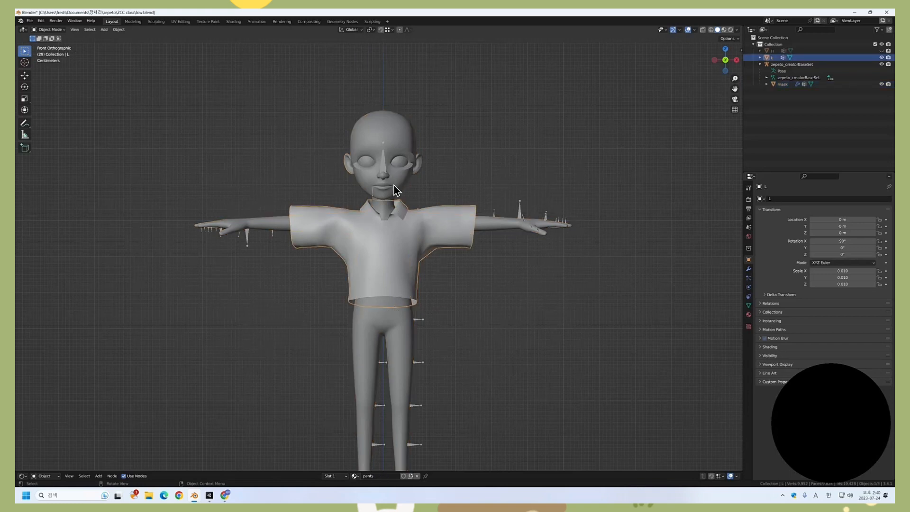
mouse_move(227, 497)
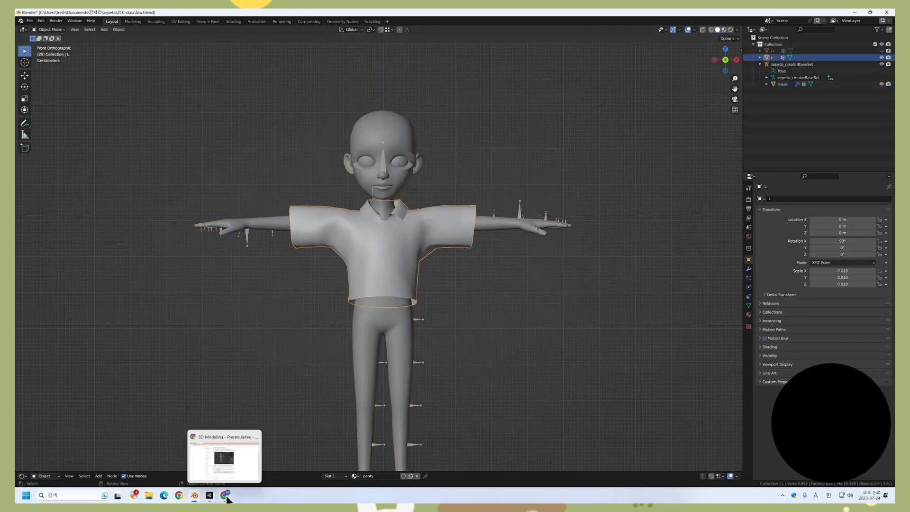
key("Tab")
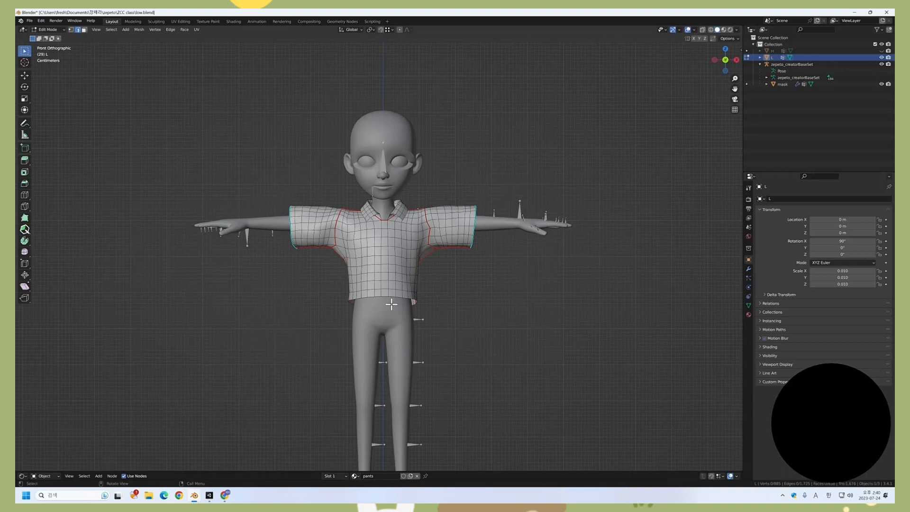
scroll(447, 280, "up", 4)
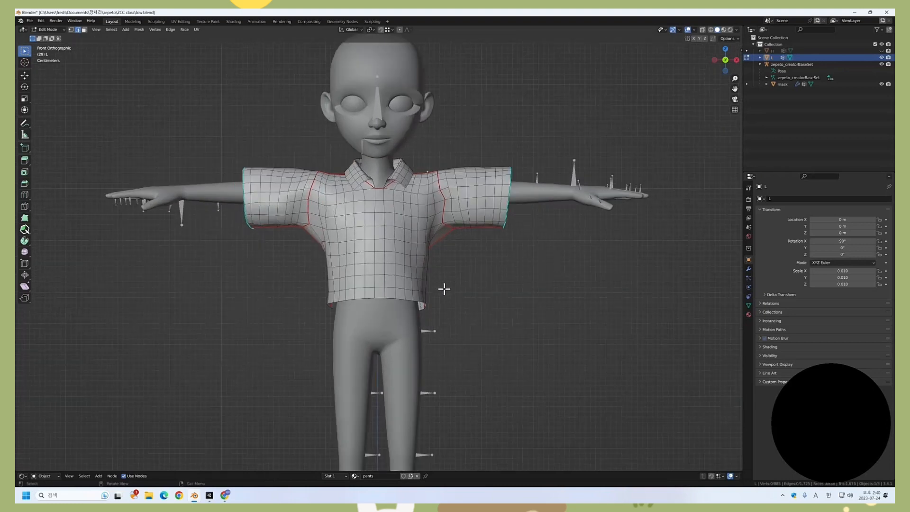
key("Tab")
left_click(409, 320)
scroll(411, 306, "down", 3)
key("Tab")
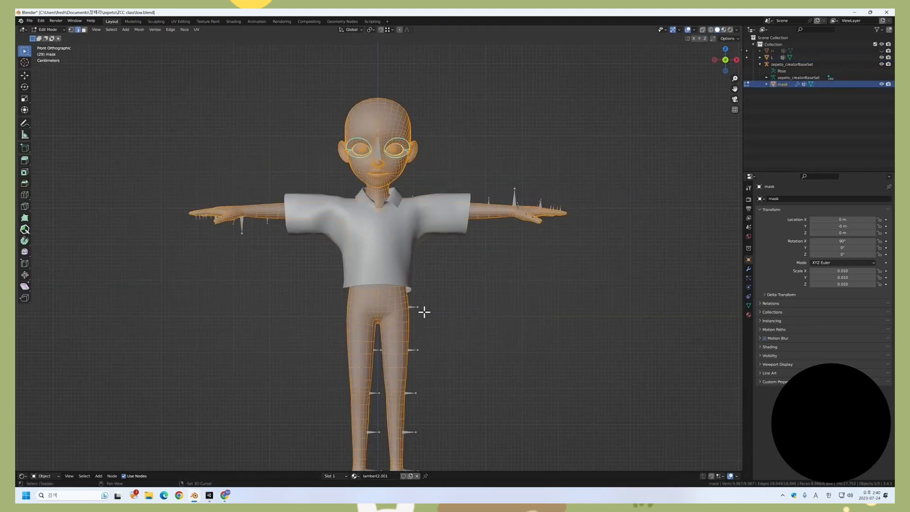
middle_click_drag(423, 309, 428, 261, "shift")
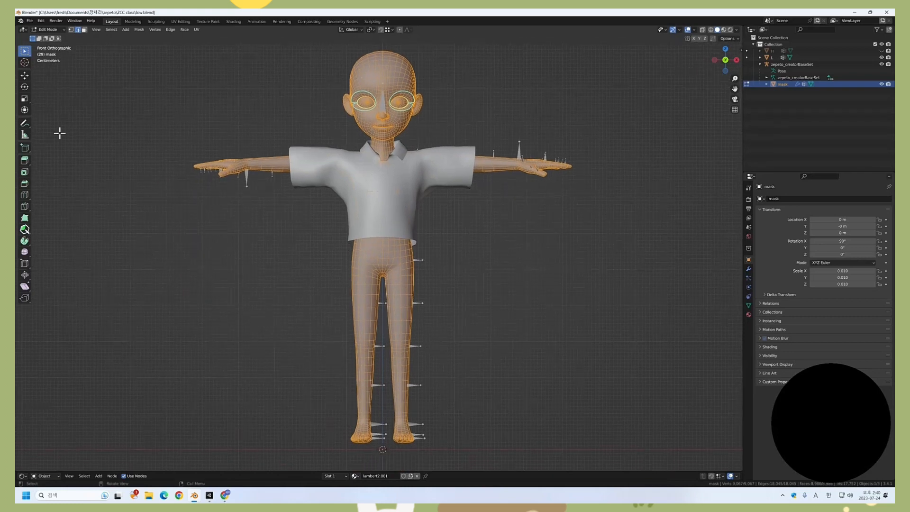
Step: Annotate lines across the mask body's thighs, forearm and waist, using X-ray display to follow its edge loops under the shirt
left_click(25, 122)
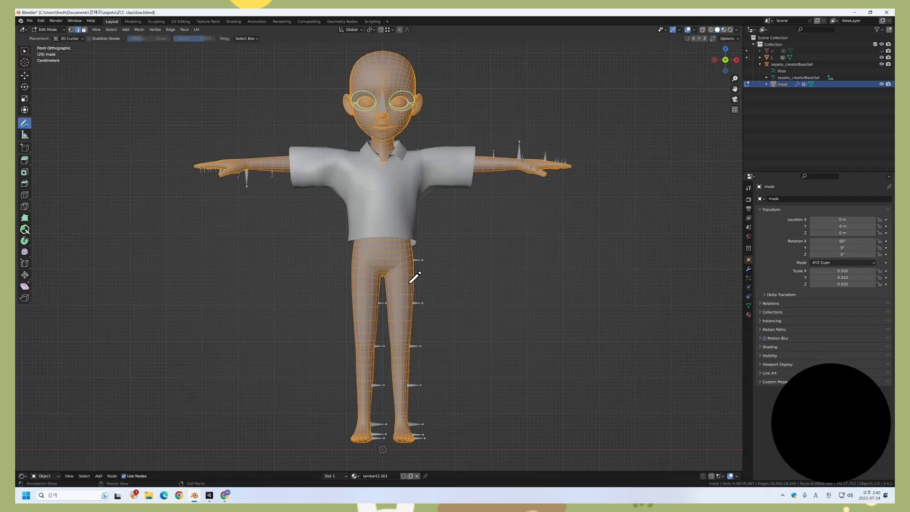
left_click_drag(347, 285, 422, 283)
mouse_move(280, 149)
left_mouse_down()
mouse_move(281, 183)
mouse_move(269, 181)
left_mouse_up()
key("alt+z")
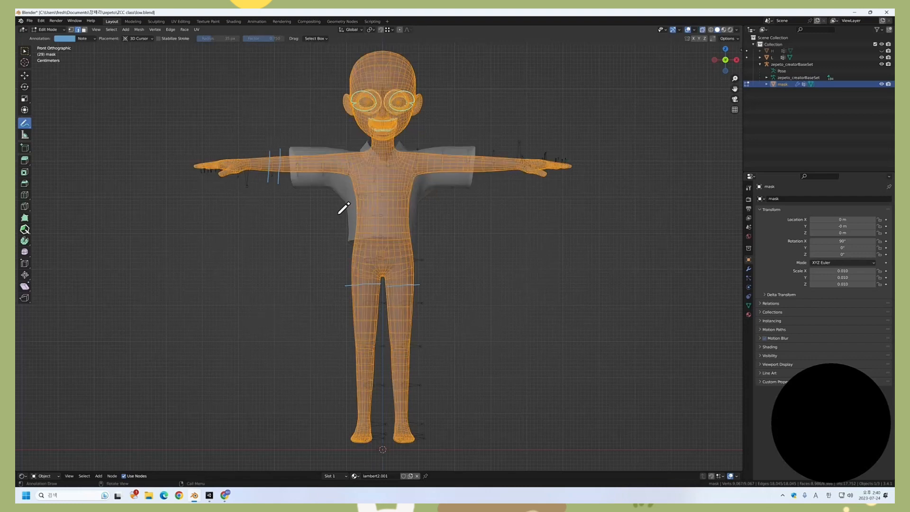
left_click_drag(338, 214, 432, 226)
key("alt+z")
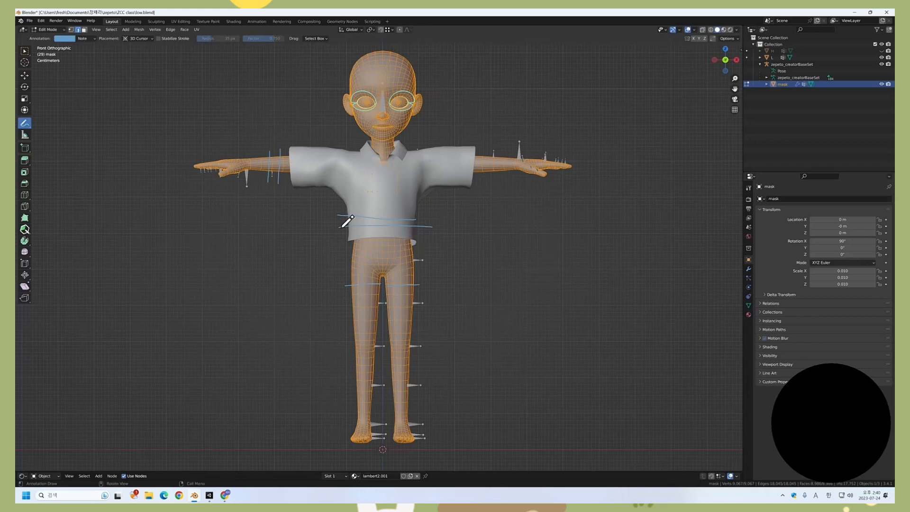
middle_click_drag(375, 209, 369, 231, "shift")
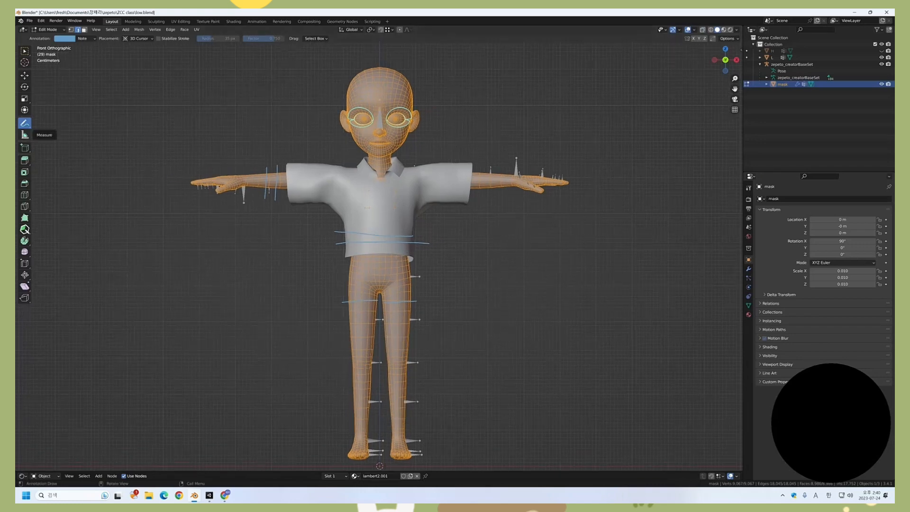
Step: Undo the annotation strokes on the mask body and go back to the shirt in Object Mode
key("ctrl+z")
key("ctrl+z")
key("ctrl+z")
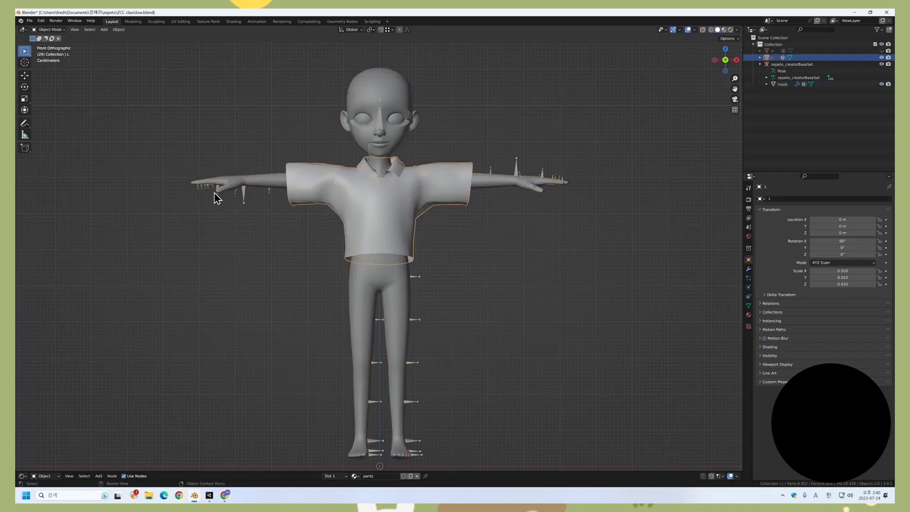
Step: Annotate four level lines across the shirt's torso and three vertical lines across one sleeve along its edge loops
key("Tab")
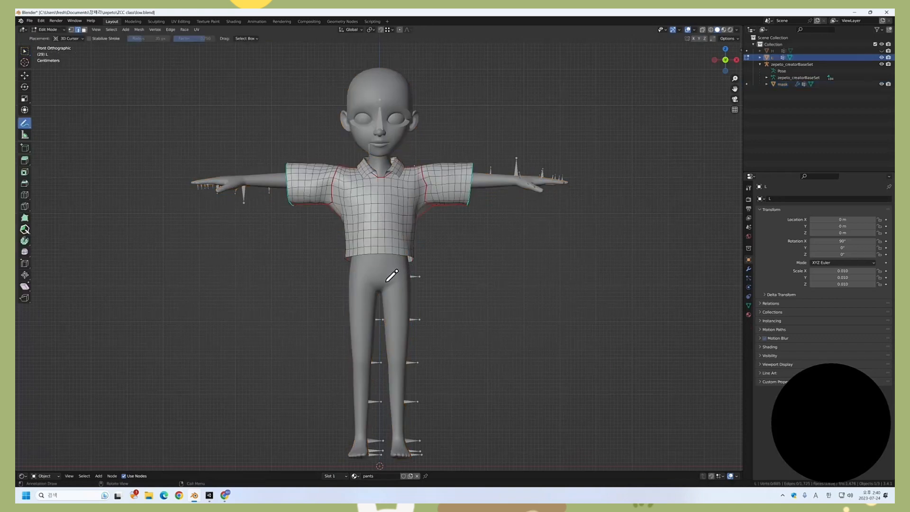
left_click_drag(330, 252, 424, 251)
left_click_drag(321, 236, 431, 235)
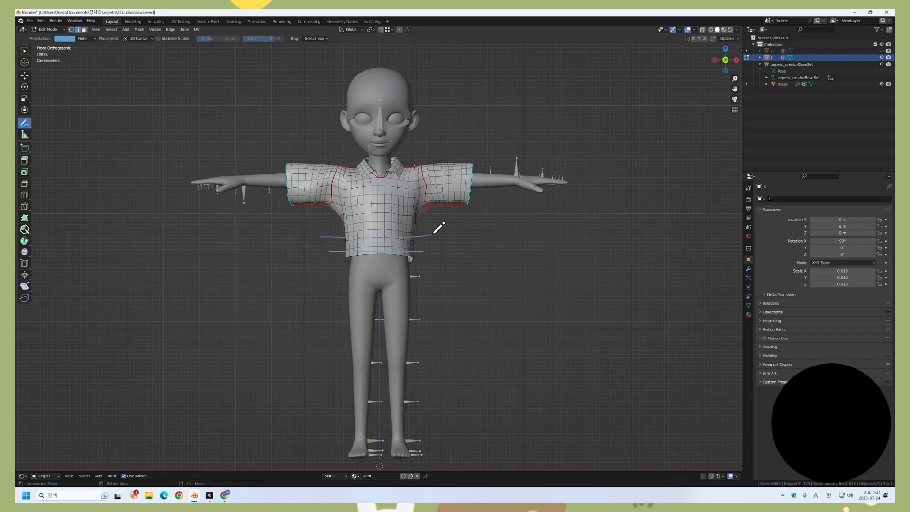
left_click_drag(319, 217, 443, 219)
left_click_drag(332, 206, 434, 206)
mouse_move(320, 134)
left_mouse_down()
mouse_move(318, 209)
mouse_move(308, 171)
mouse_move(308, 212)
left_mouse_up()
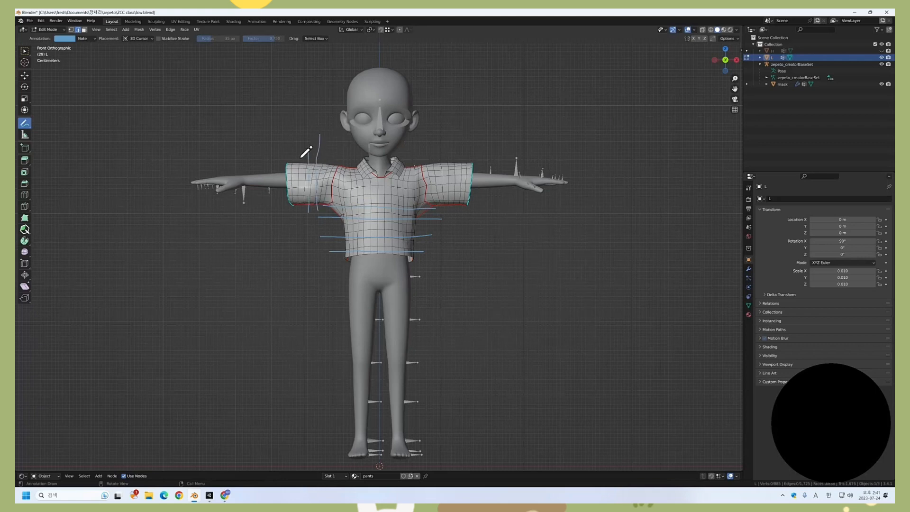
left_click_drag(295, 146, 295, 219)
middle_click_drag(385, 240, 377, 268, "shift")
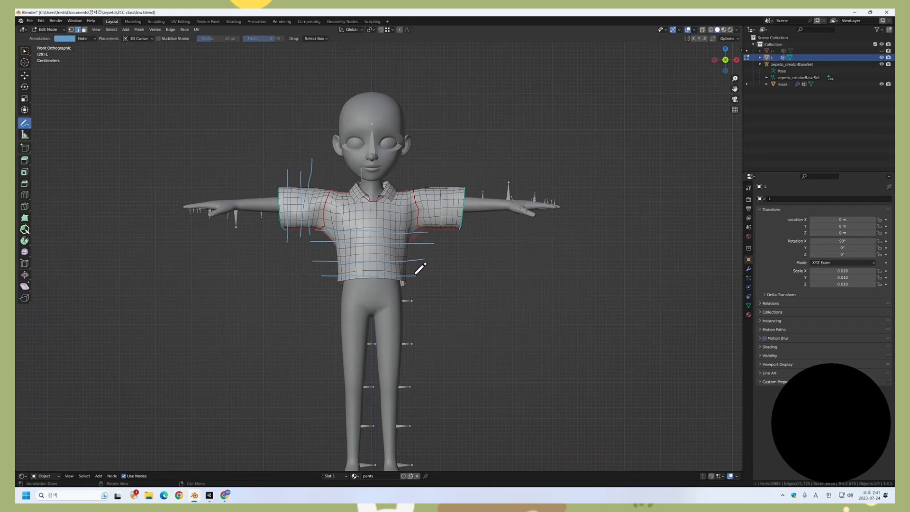
Step: Raise the shirt's front hem with the Grab brush in Sculpt Mode so the hem slants down toward the back
scroll(403, 284, "up", 3)
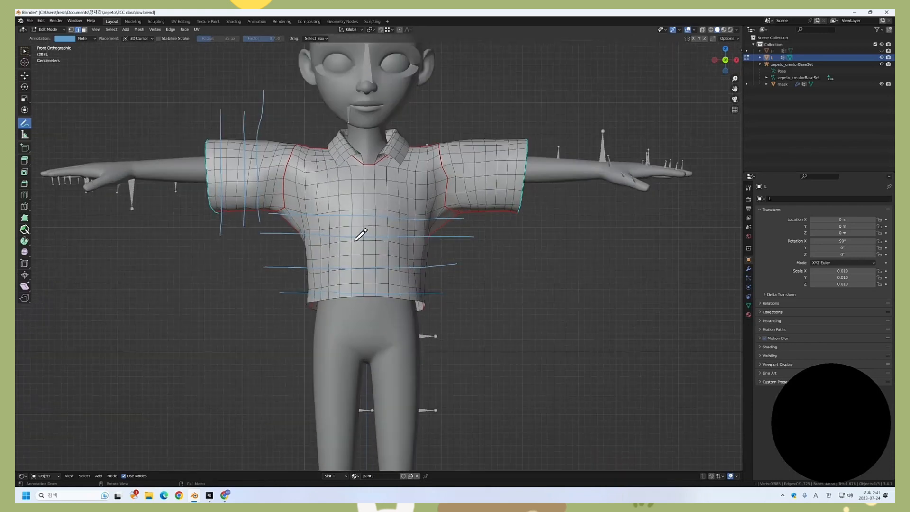
key("Tab")
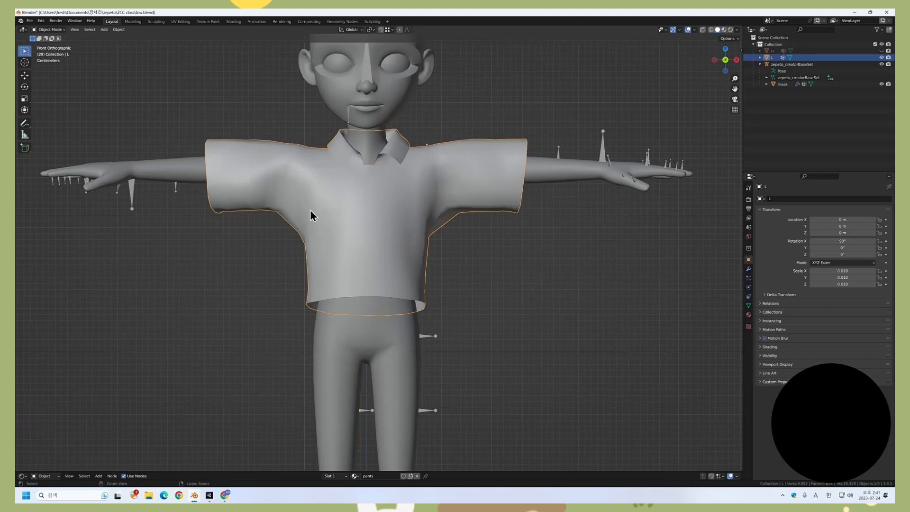
key("ctrl+Tab")
left_click(281, 184)
scroll(385, 275, "down", 4)
scroll(373, 280, "down", 2)
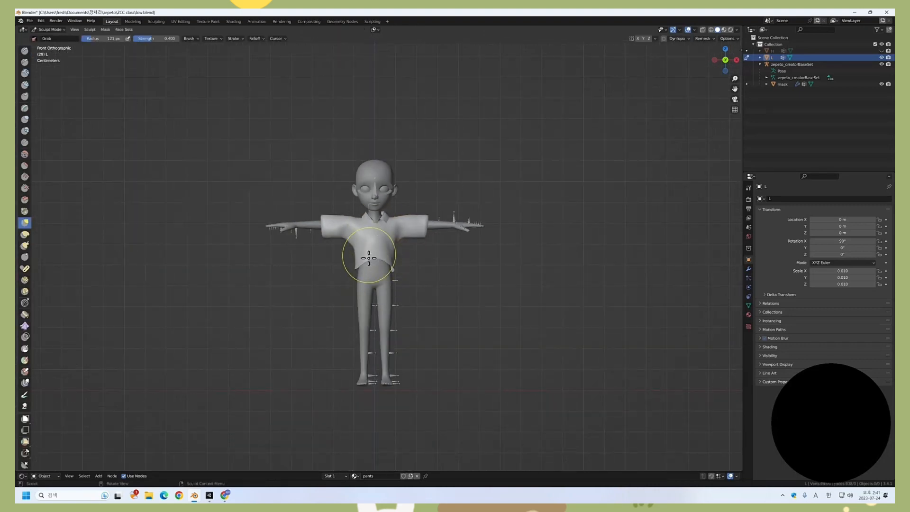
scroll(377, 227, "down", 2)
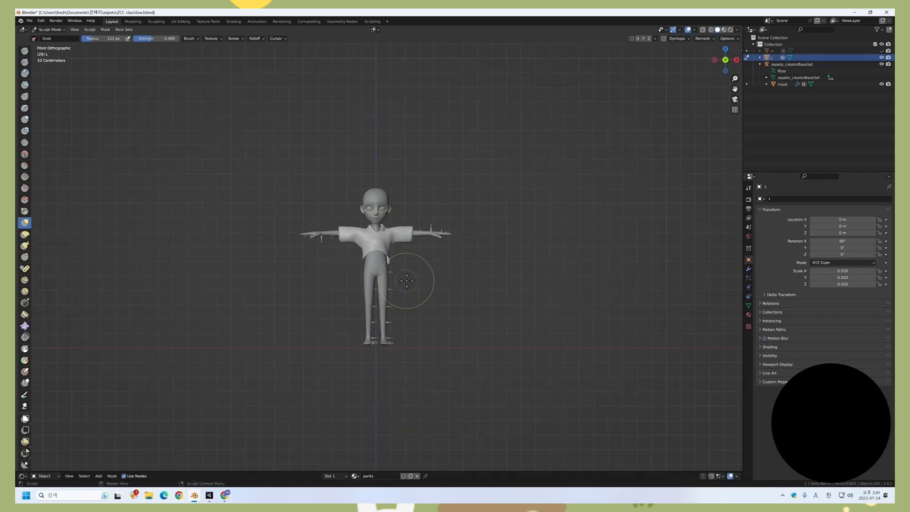
Step: In the right side view, annotate two slanted and two nearly level lines across the shirt's torso in Edit Mode
key("KP_3")
key("Tab")
scroll(422, 289, "up", 3)
scroll(431, 297, "up", 4)
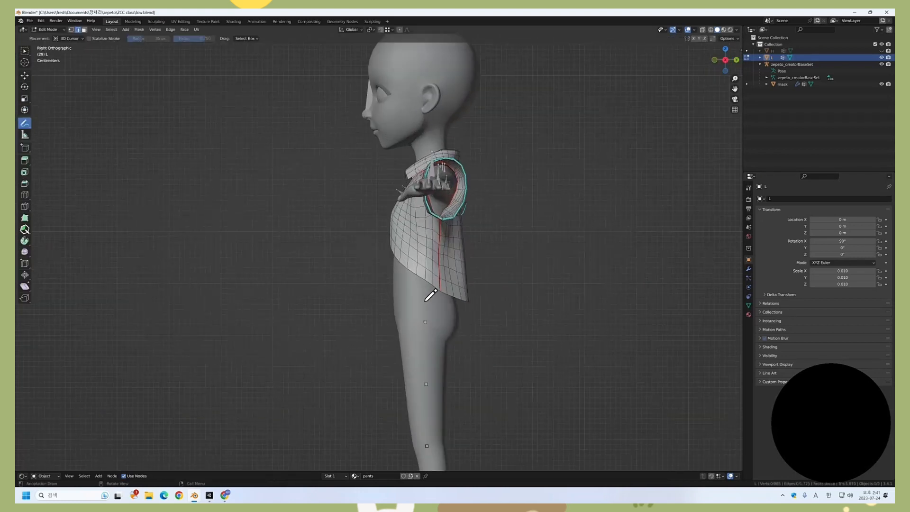
left_click_drag(373, 224, 490, 279)
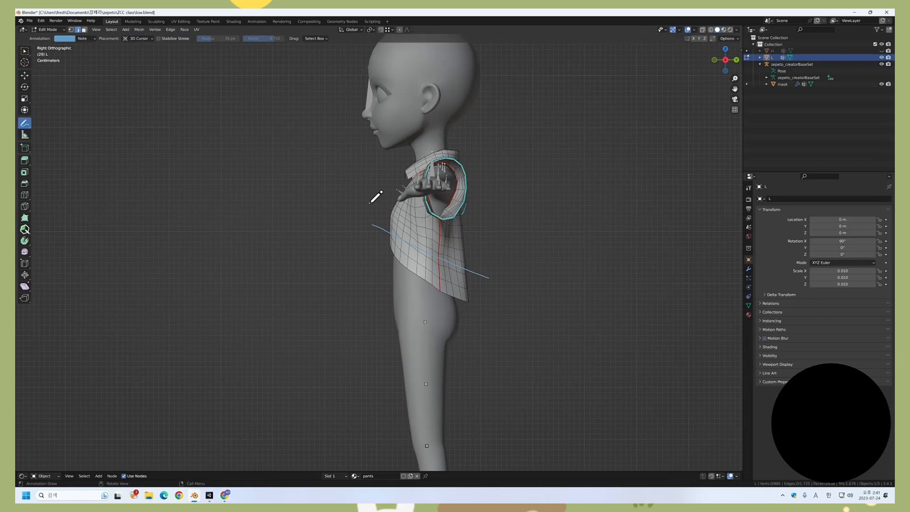
left_click_drag(370, 204, 476, 262)
left_click_drag(368, 260, 479, 260)
left_click_drag(350, 237, 488, 246)
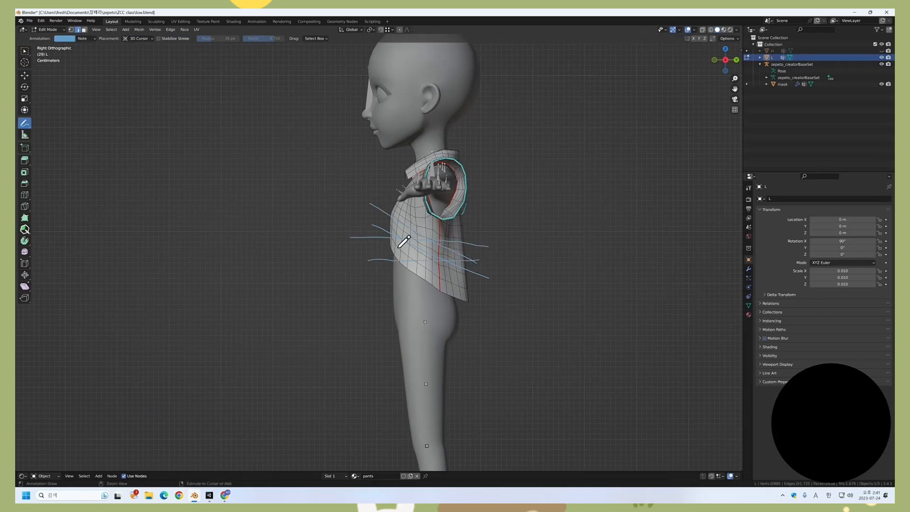
Step: Undo the four annotation lines drawn across the side of the shirt
key("ctrl+z")
key("ctrl+z")
key("ctrl+z")
key("ctrl+z")
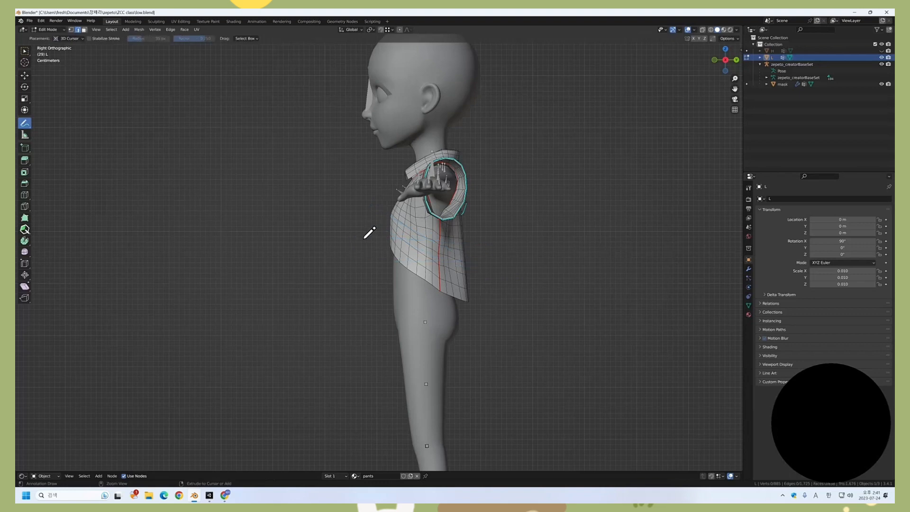
Step: Annotate two nearly level lines across the shirt's side and two lines sloping down from chest to back
left_click_drag(357, 238, 548, 247)
left_click_drag(368, 256, 509, 264)
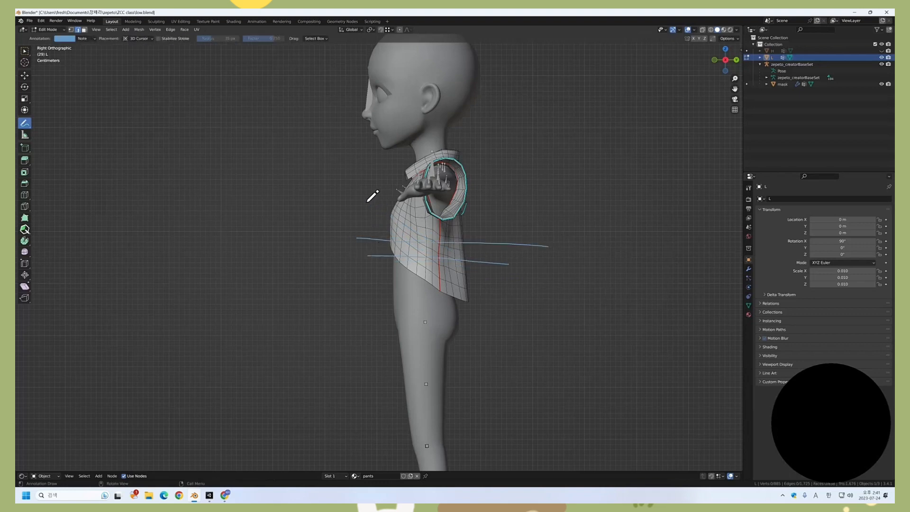
left_click_drag(362, 205, 495, 282)
left_click_drag(375, 203, 515, 264)
Step: Undo the level and sloping annotation lines on the shirt's side view
key("ctrl+z")
key("ctrl+z")
key("ctrl+z")
key("ctrl+z")
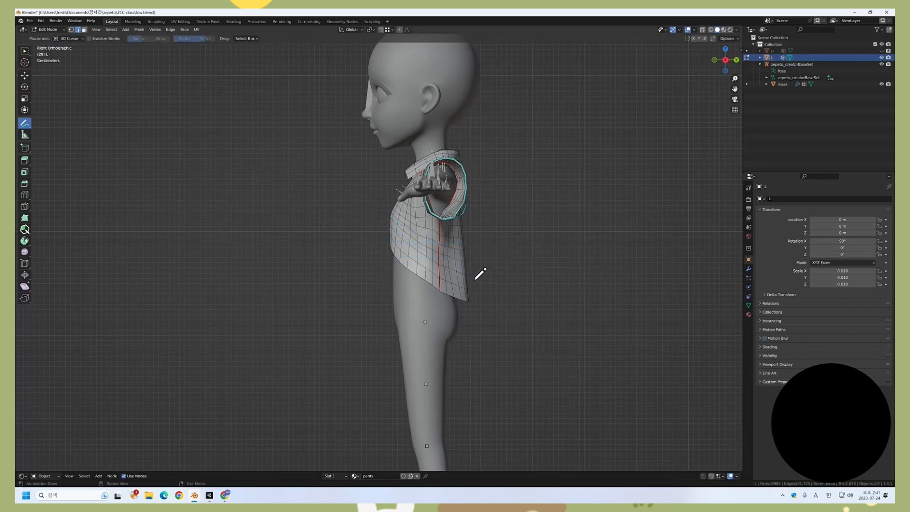
Step: Annotate three lines across the shirt's side that follow its edge rows sloping down toward the back
middle_click_drag(454, 252, 421, 260, "shift")
scroll(368, 284, "up", 2)
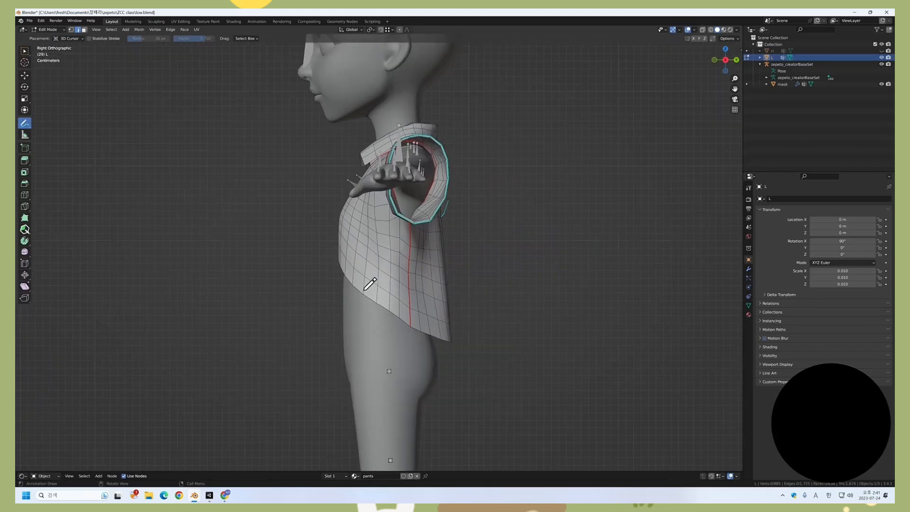
left_click_drag(360, 273, 469, 304)
mouse_move(332, 240)
left_mouse_down()
mouse_move(405, 266)
mouse_move(466, 273)
left_mouse_up()
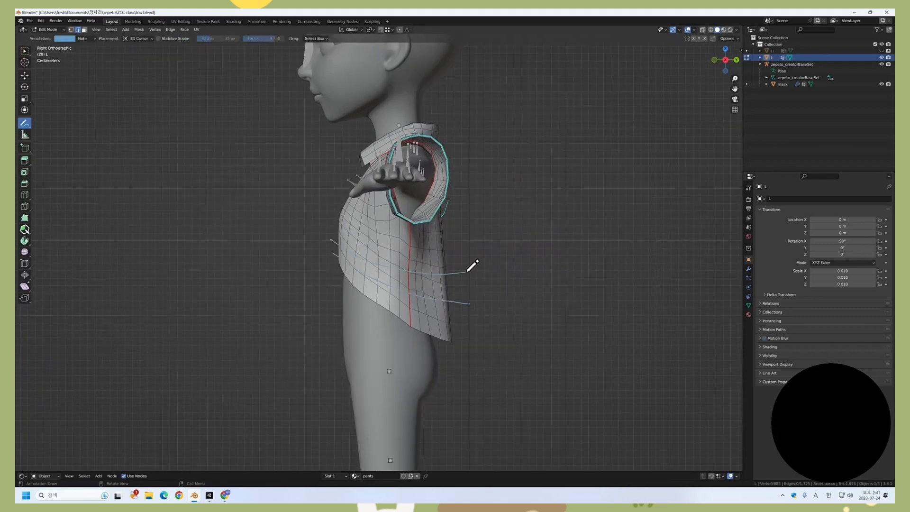
left_click_drag(323, 223, 425, 241)
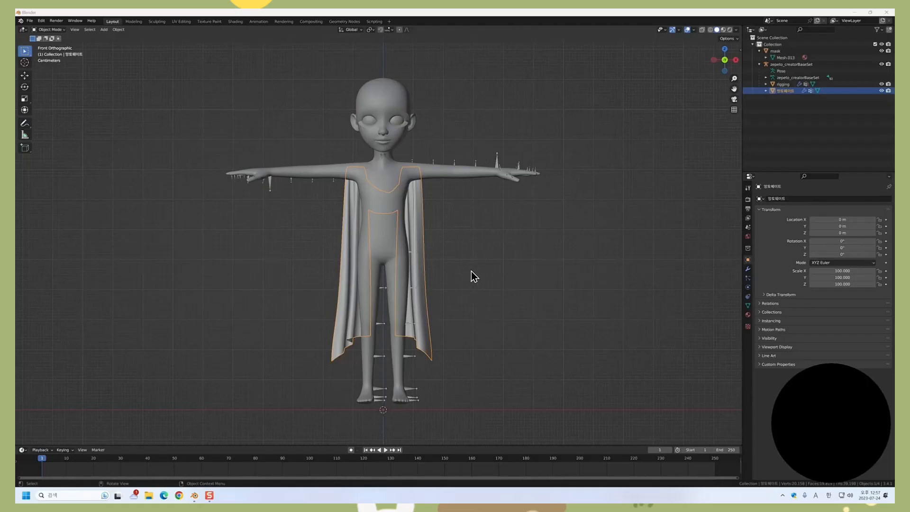
Step: In the cape scene's back view, add a new bone to the zepeto_creatorBaseSet armature in Edit Mode
left_click(483, 265)
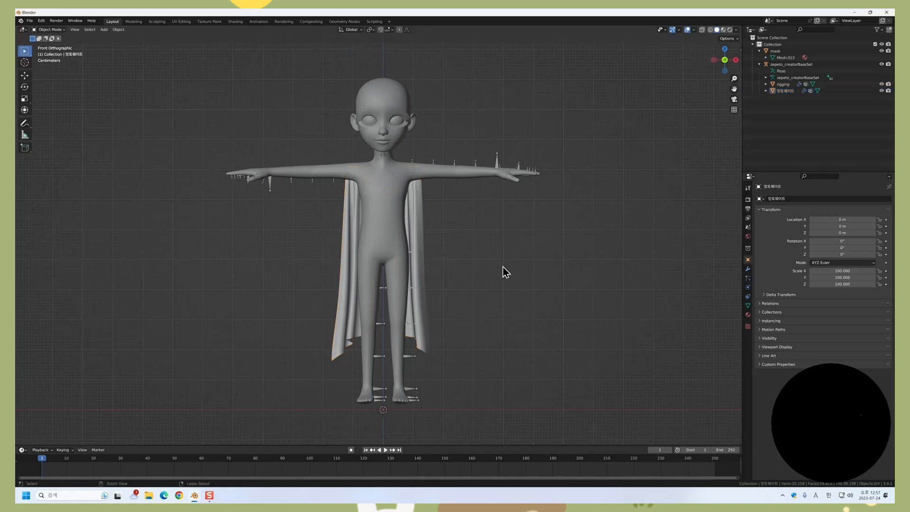
key("ctrl+KP_1")
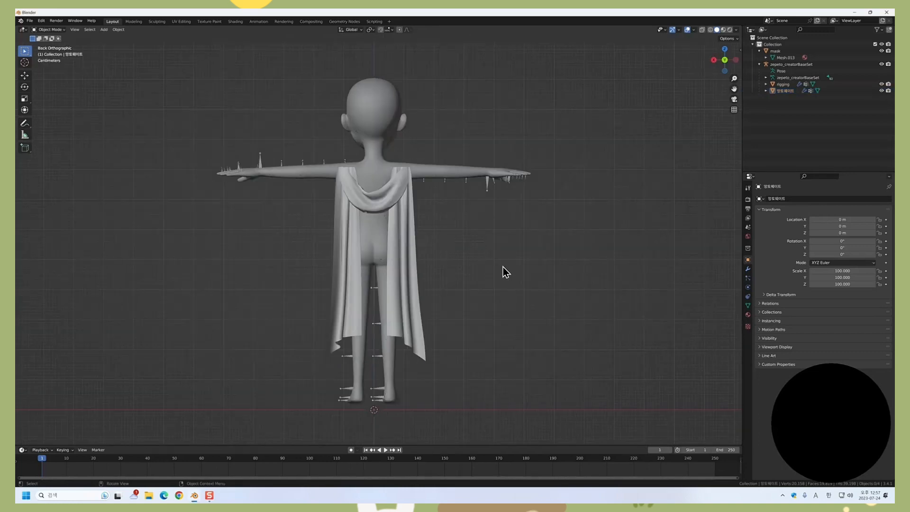
left_click(489, 188)
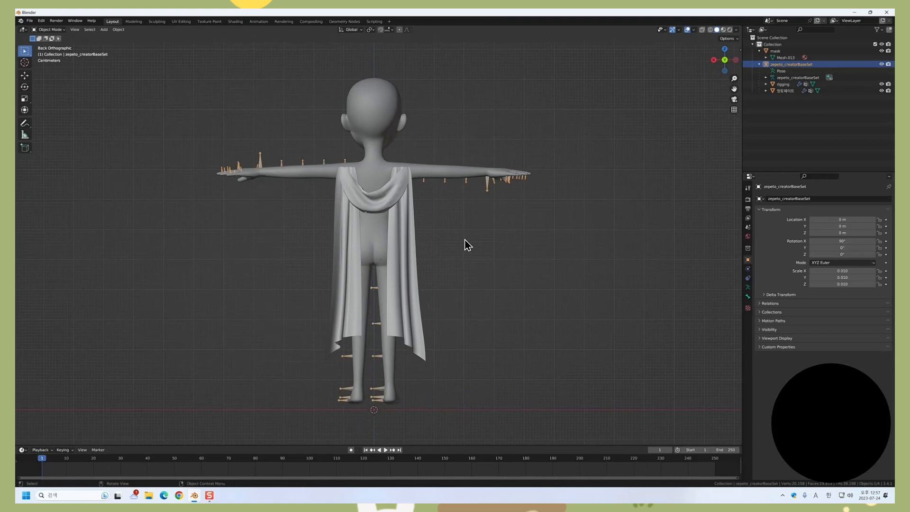
key("Tab")
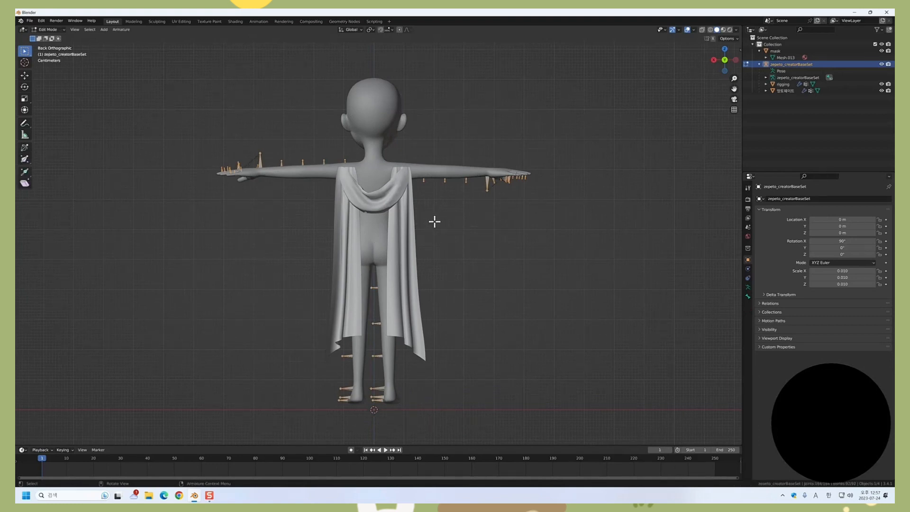
key("shift+a")
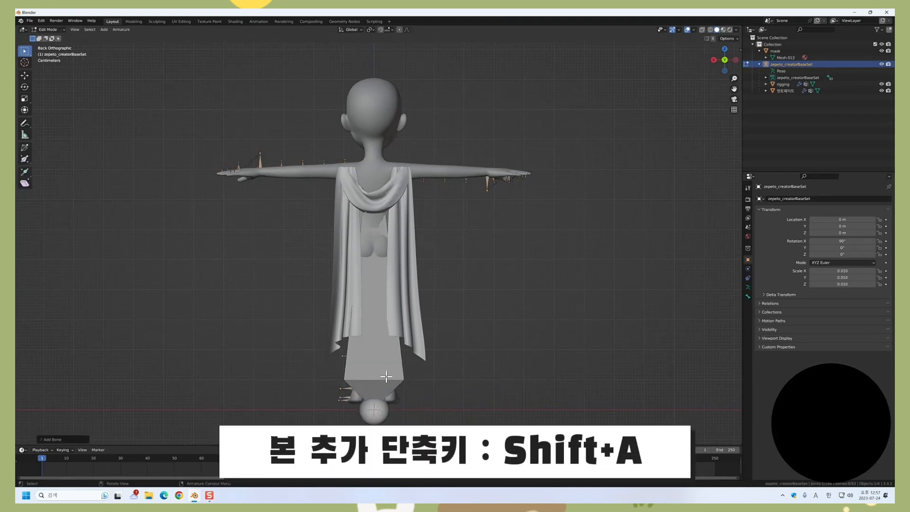
Step: Scale the new bone down to a small size on the body's centre line and turn on X-ray display
key("s")
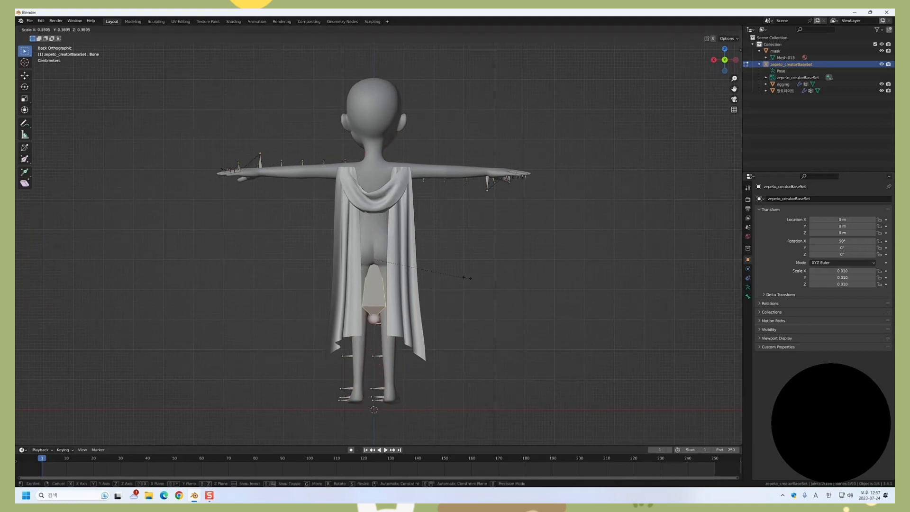
left_click(427, 255)
key("alt+z")
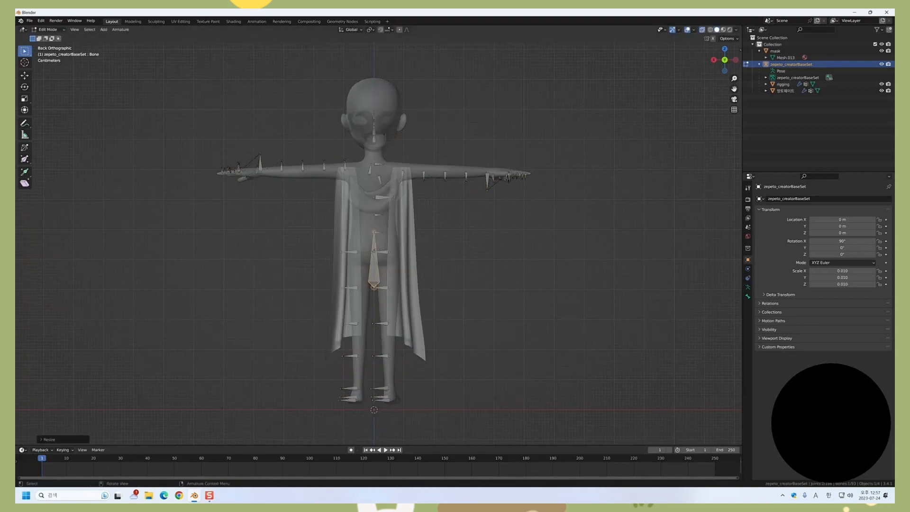
Step: Rotate the new bone about 180° to point downward and move it along X onto the left cape strip
key("r")
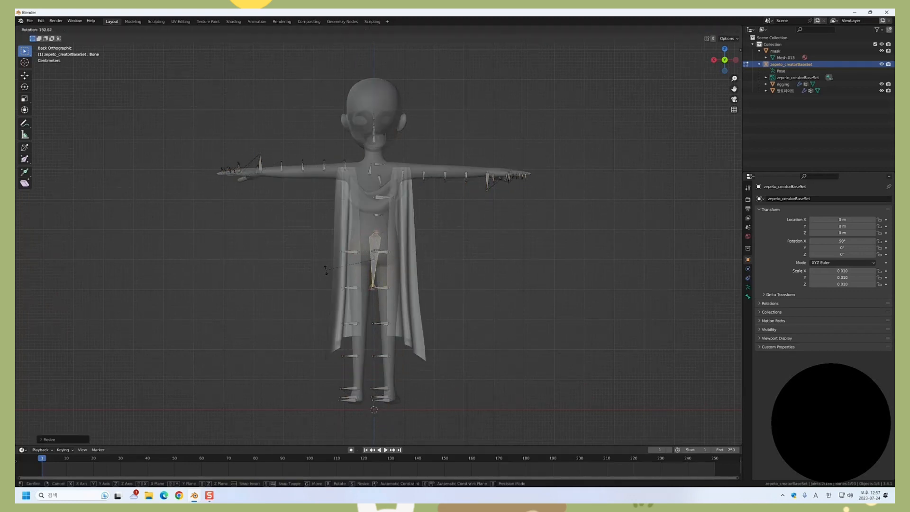
left_click(329, 271)
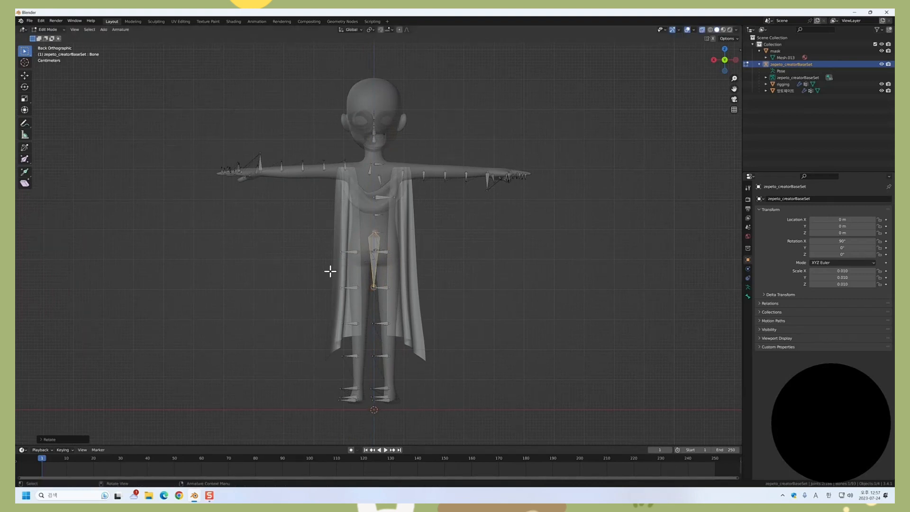
key("g")
key("x")
left_click(393, 293)
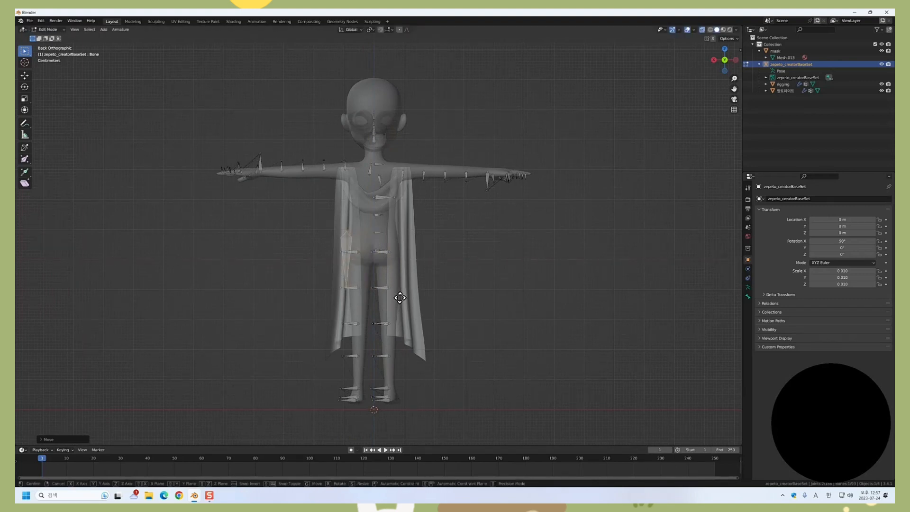
Step: Raise the bone along Z to the upper part of the cape strip and rescale it to fit there
key("g")
key("z")
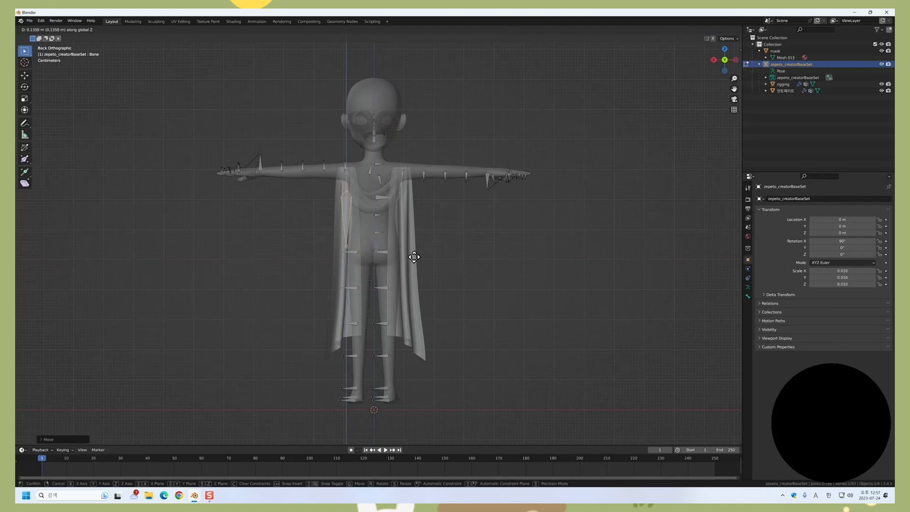
left_click(413, 256)
key("s")
left_click(468, 256)
key("g")
key("z")
left_click(470, 253)
Step: Extrude a child bone straight down from the bone's lower end and adjust the joint between them along Z
left_click(369, 244)
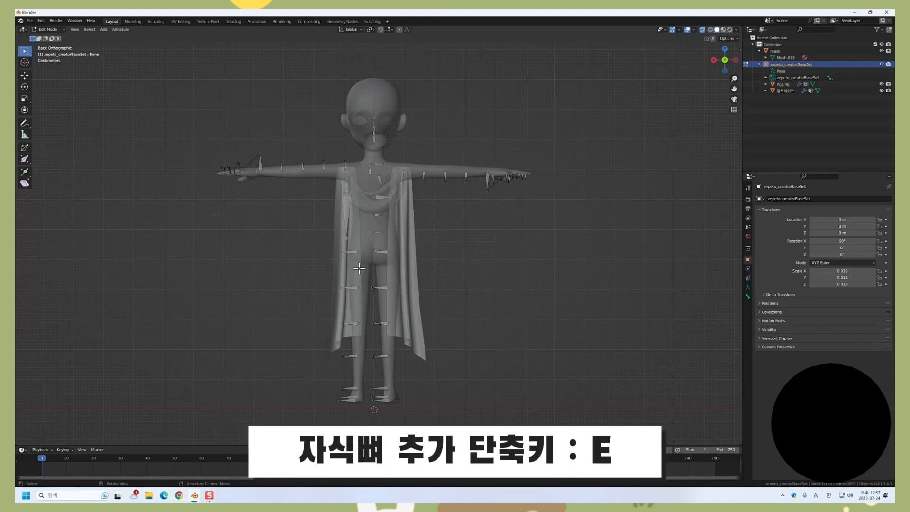
key("e")
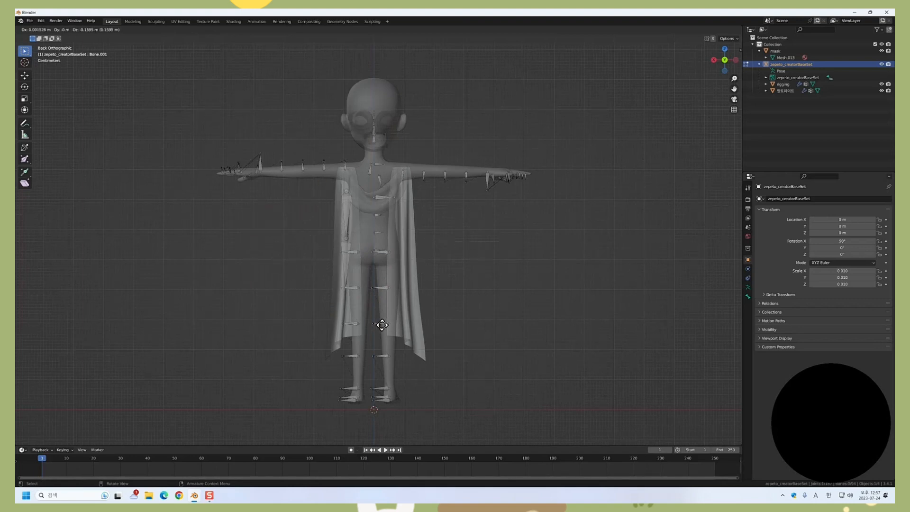
key("z")
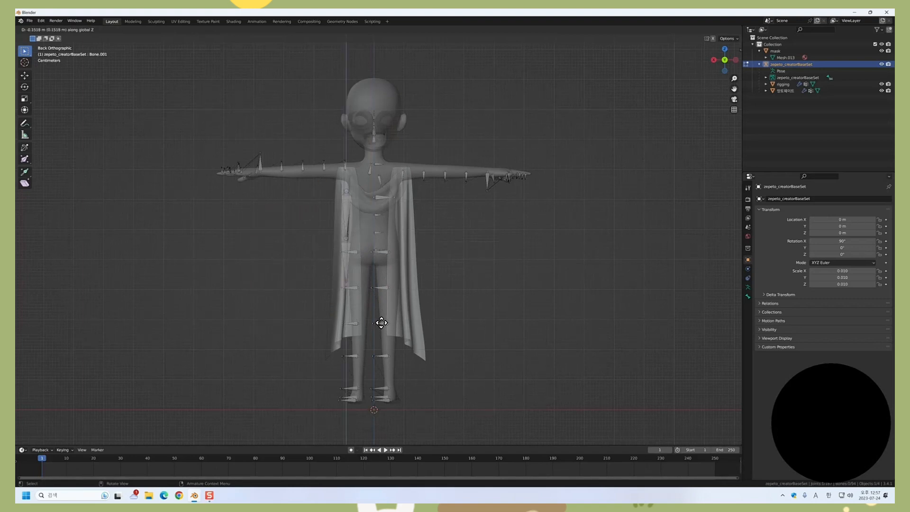
left_click(382, 323)
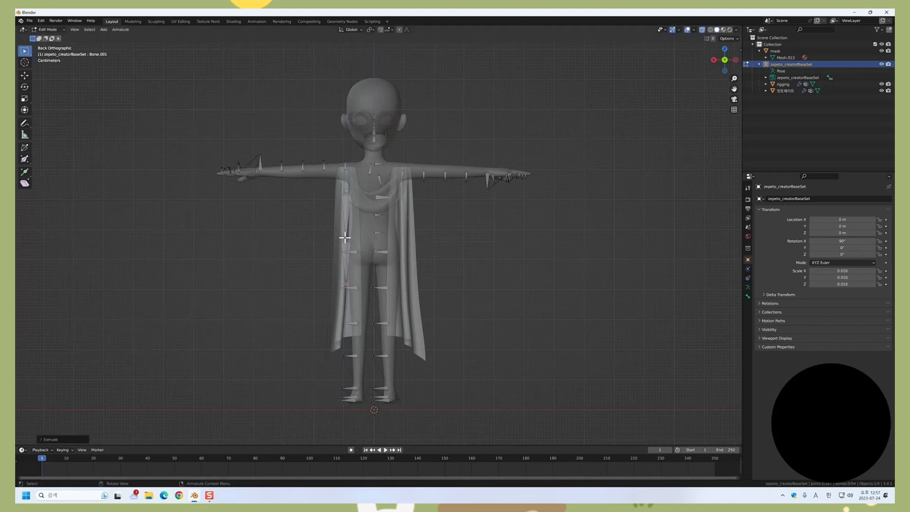
left_click(345, 237)
key("g")
key("z")
left_click(413, 238)
Step: Extrude a third bone down Z to near the cape's hem and shift the lower joint along X to follow the strip
left_click(347, 285)
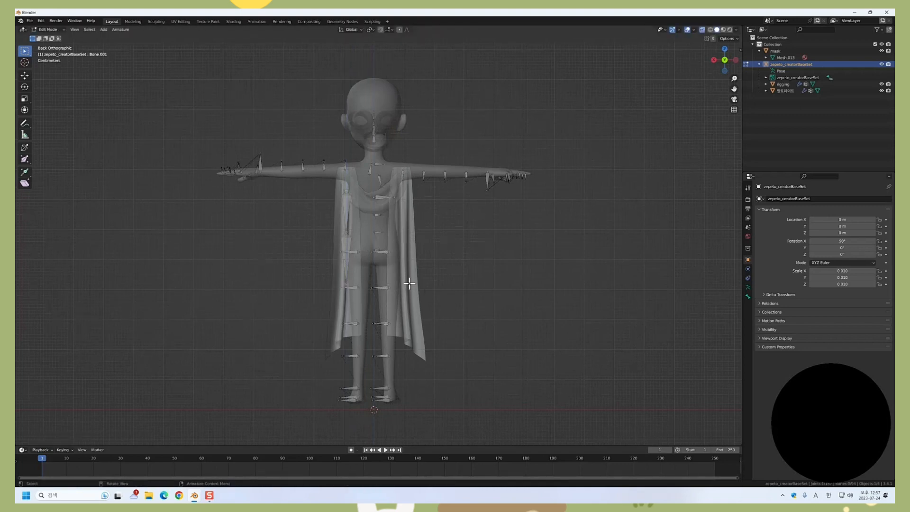
key("g")
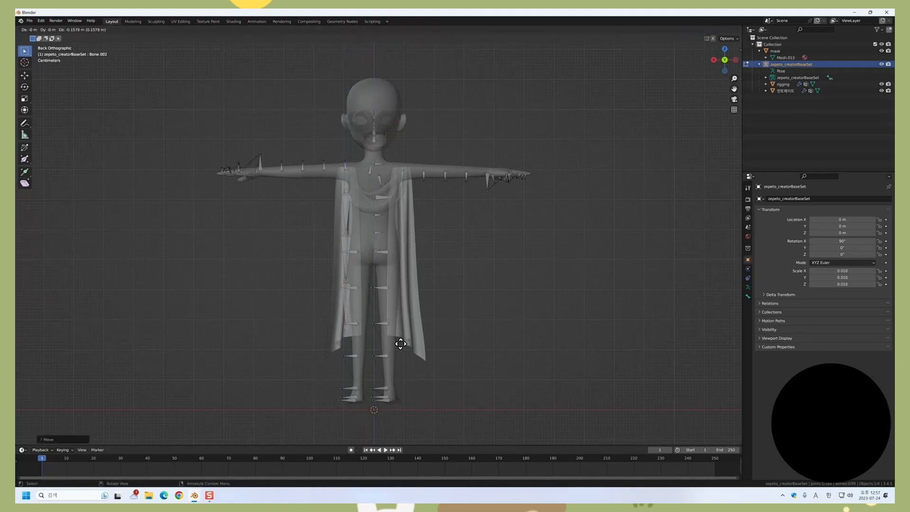
key("z")
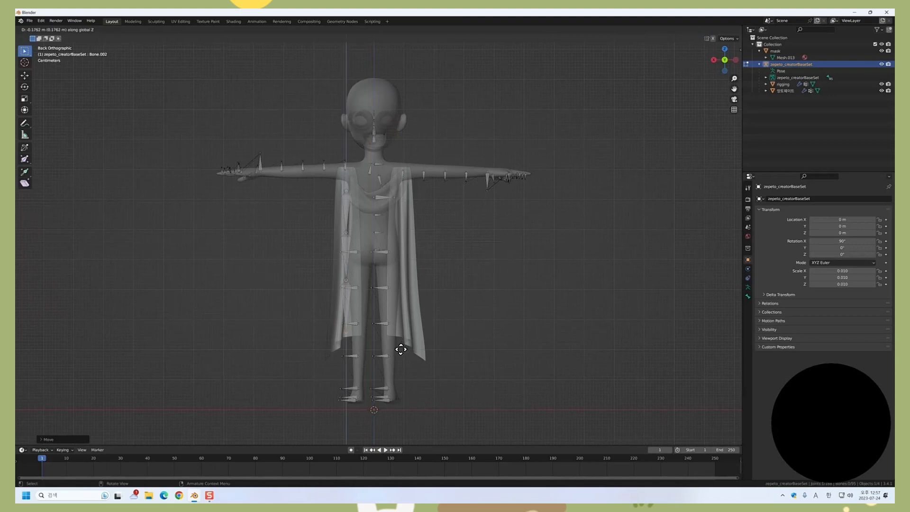
left_click(401, 350)
left_click(346, 282)
key("g")
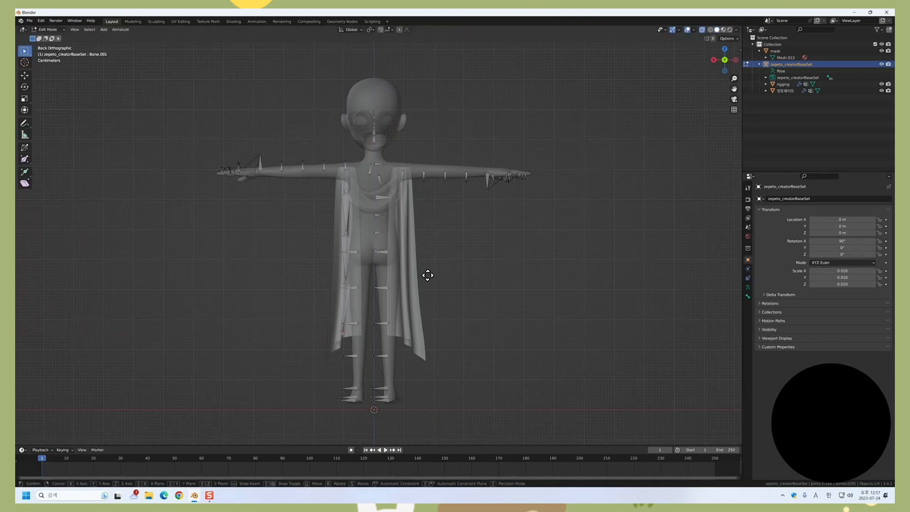
key("x")
left_click(427, 276)
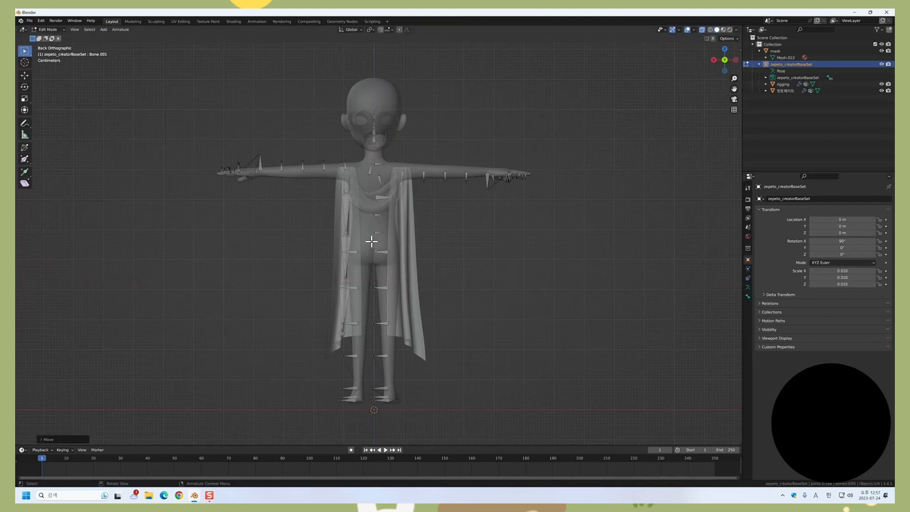
Step: Duplicate the three-bone chain and move the copy along X onto the opposite cape strip
left_click(376, 213)
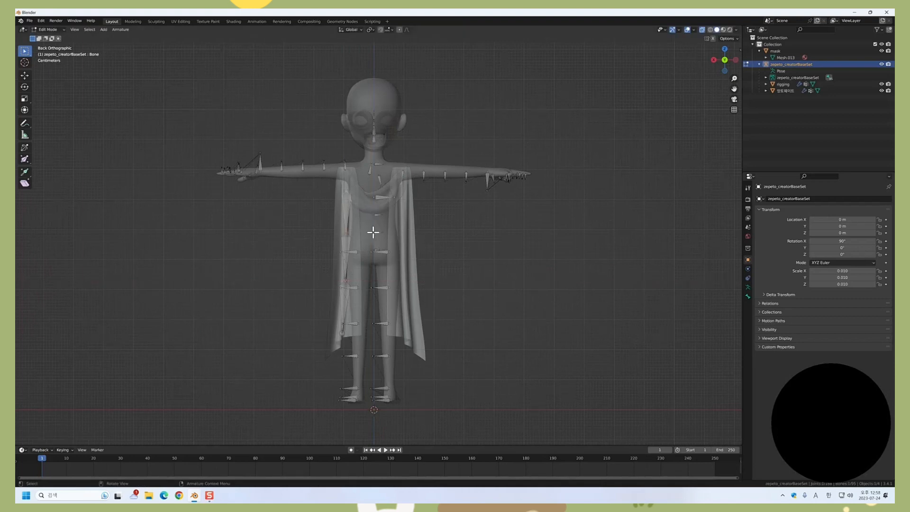
left_click(345, 293, "shift")
key("g")
key("x")
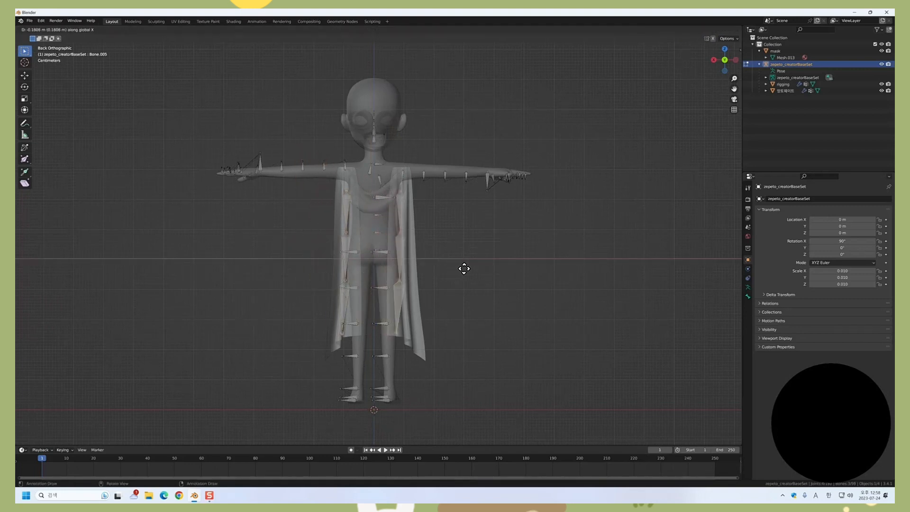
left_click(464, 269)
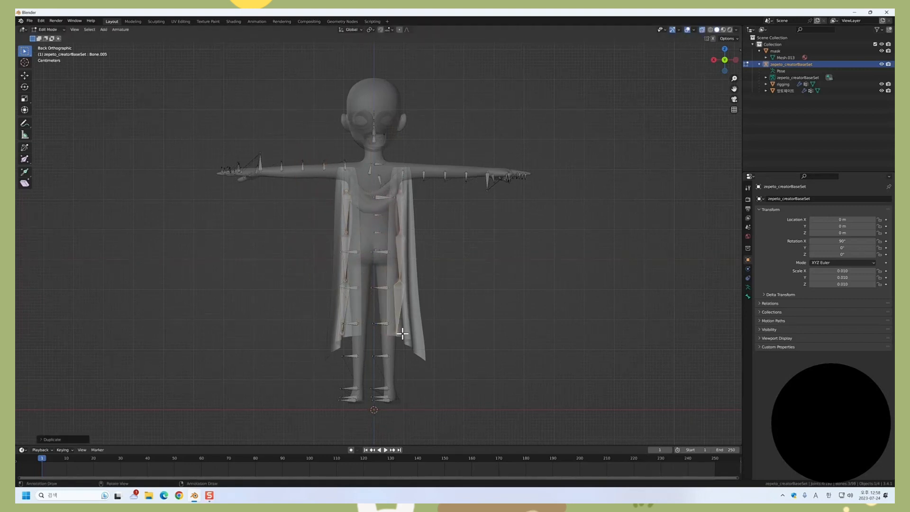
Step: Shift the copied chain's end and lower joint outward along X to follow the cape strip
left_click(402, 333)
key("g")
key("x")
left_click(444, 322)
left_click(400, 281)
key("g")
key("x")
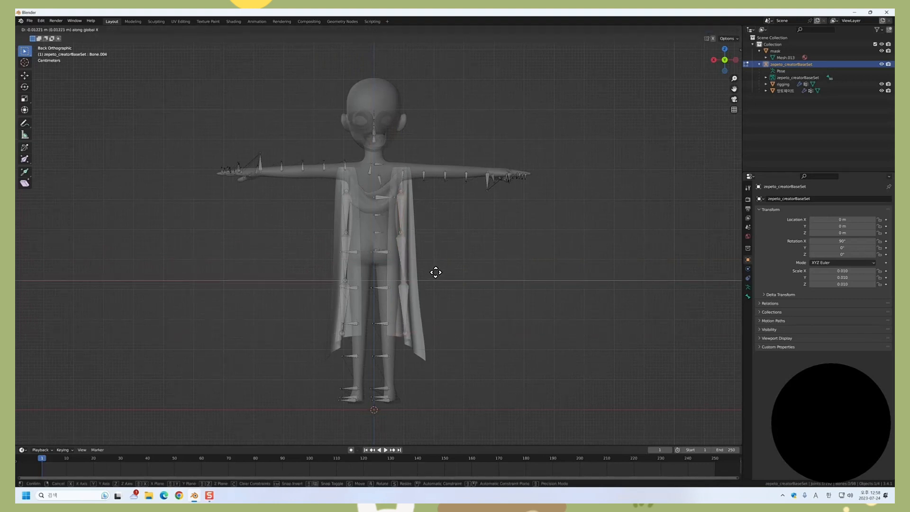
left_click(436, 273)
Step: Rename the top bone of the original cape chain as capeL_physics_17_20_25
scroll(374, 256, "up", 2)
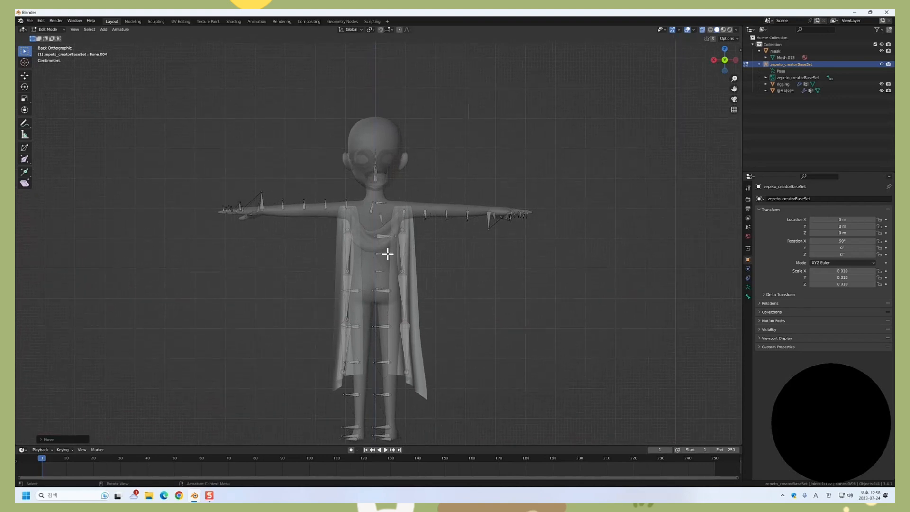
left_click(338, 245)
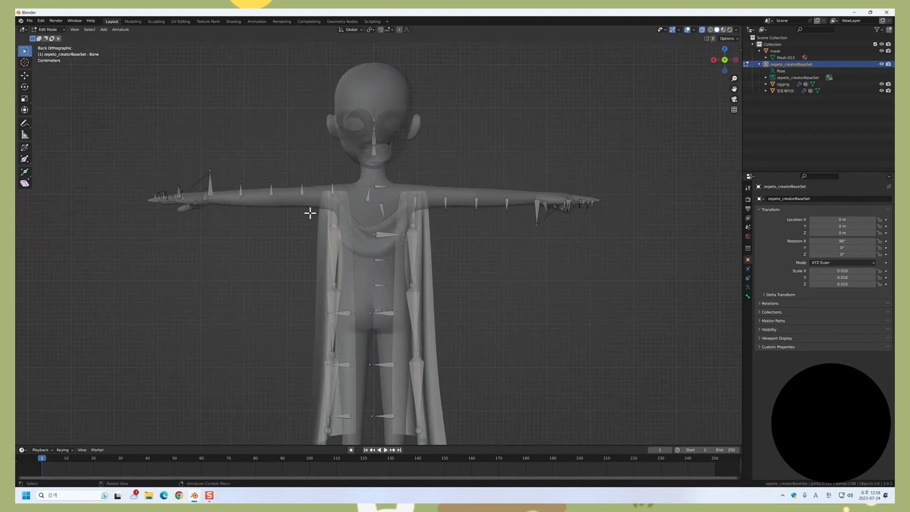
left_click(748, 297)
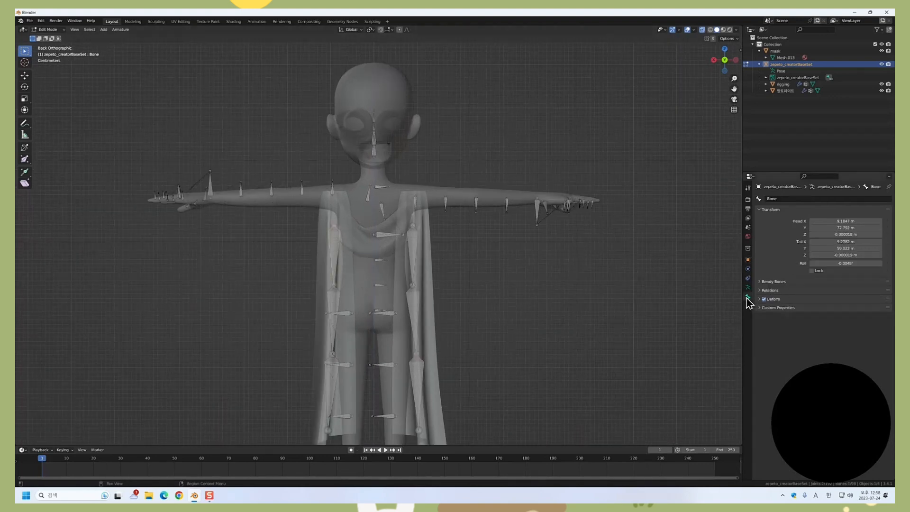
left_click(785, 200)
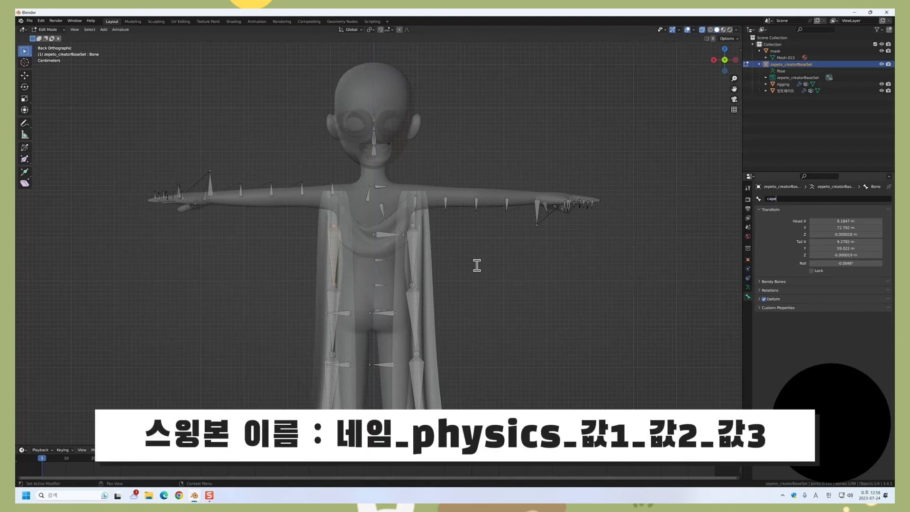
type("capeL_physics_")
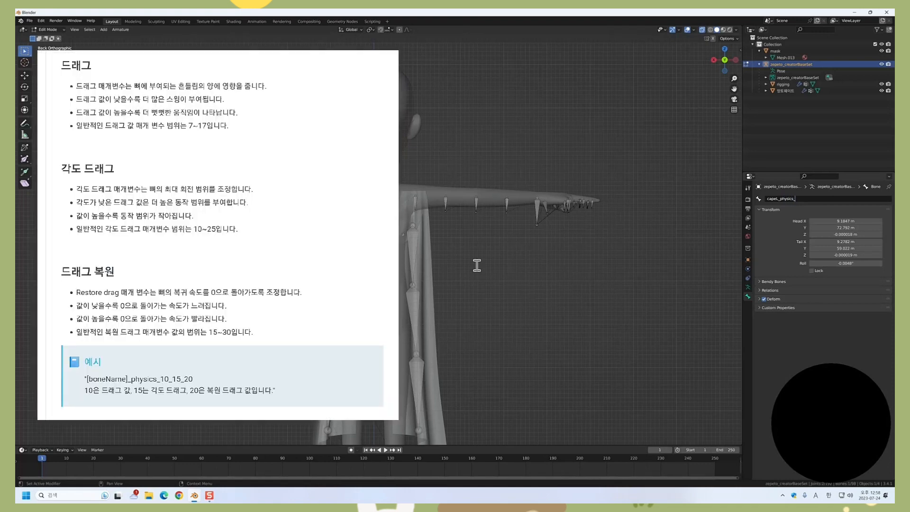
type("17_20")
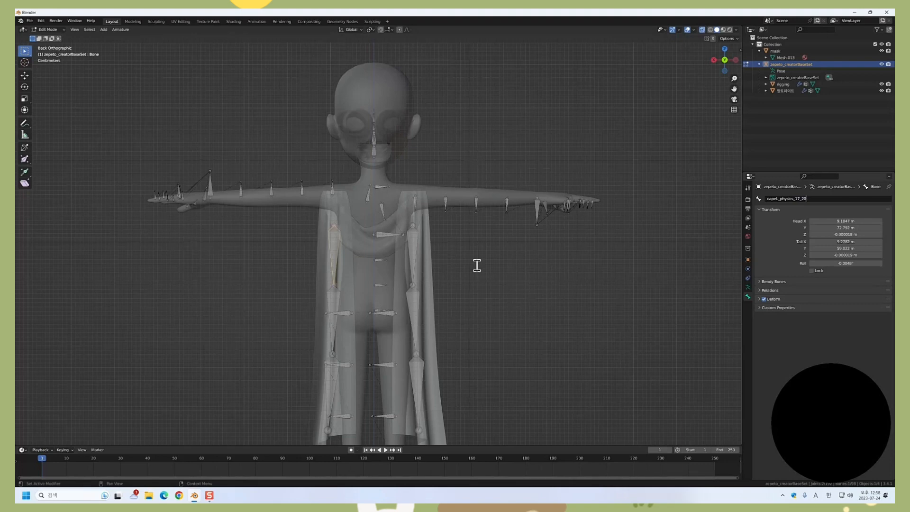
type("_")
type("25")
key("Return")
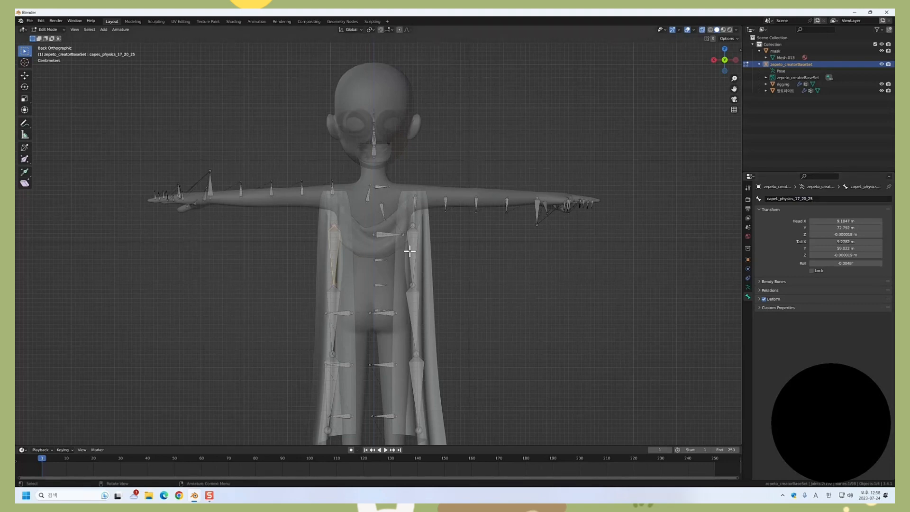
Step: Reuse that name for the top bone of the copied chain, changed to capeR_physics_17_20_25
left_click(809, 199)
left_click(465, 347)
left_click(427, 241)
left_click(829, 201)
type("capel_physics_17_20_25")
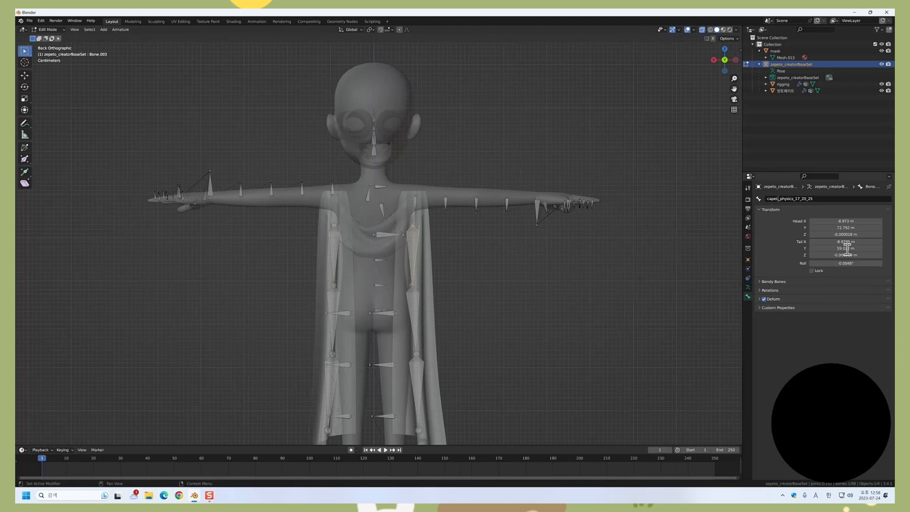
key("BackSpace")
type("R")
key("Return")
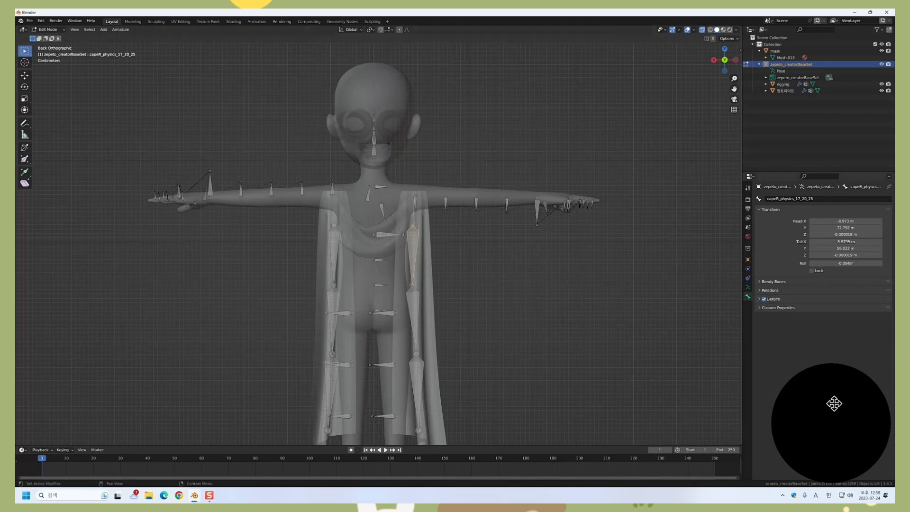
Step: Set chestUpper as the parent of both top cape bones, capeR_physics_17_20_25 and capeL_physics_17_20_25
left_click(787, 290)
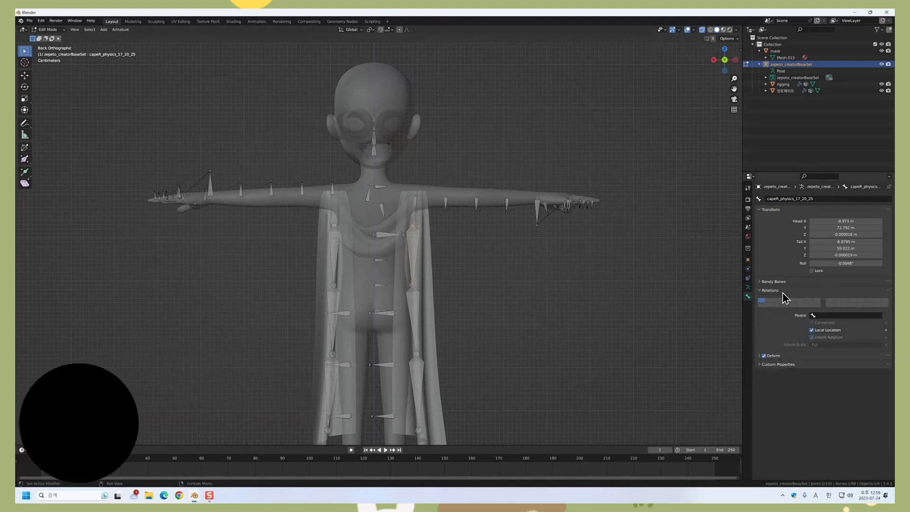
left_click(823, 317)
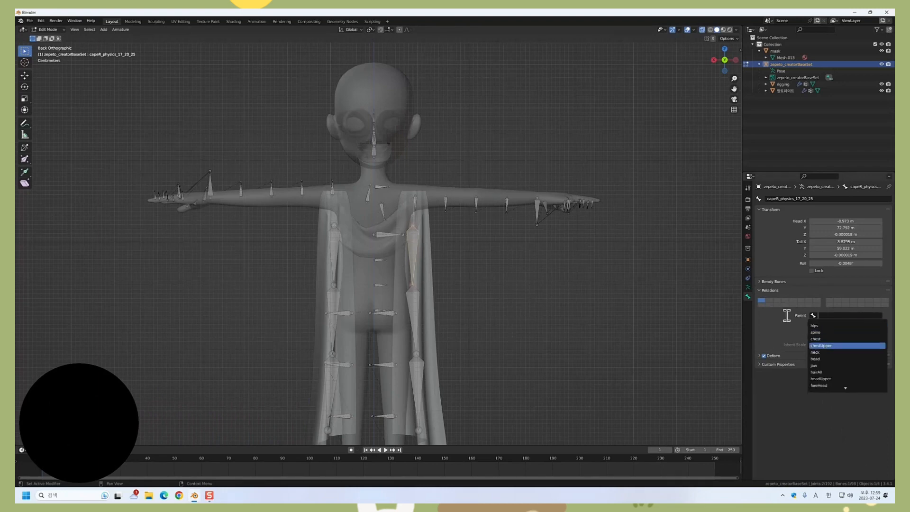
left_click(831, 346)
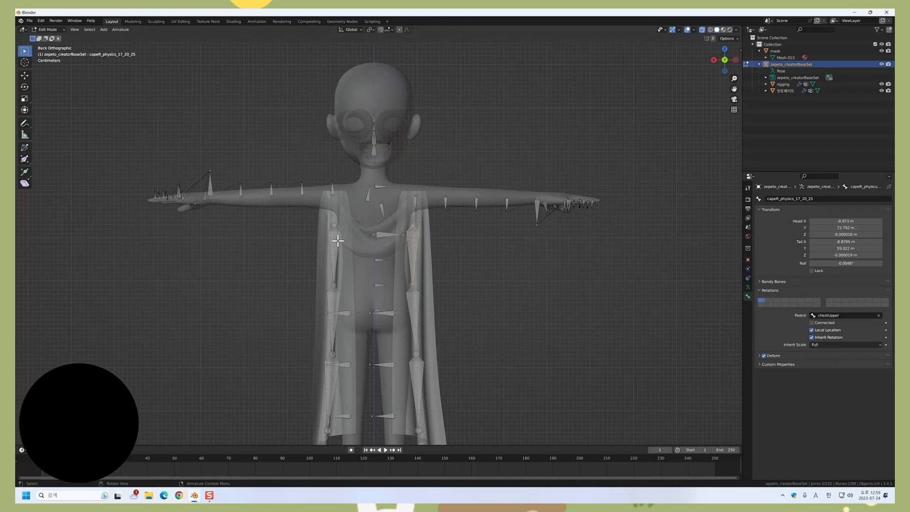
left_click(337, 241)
left_click(833, 316)
left_click(834, 349)
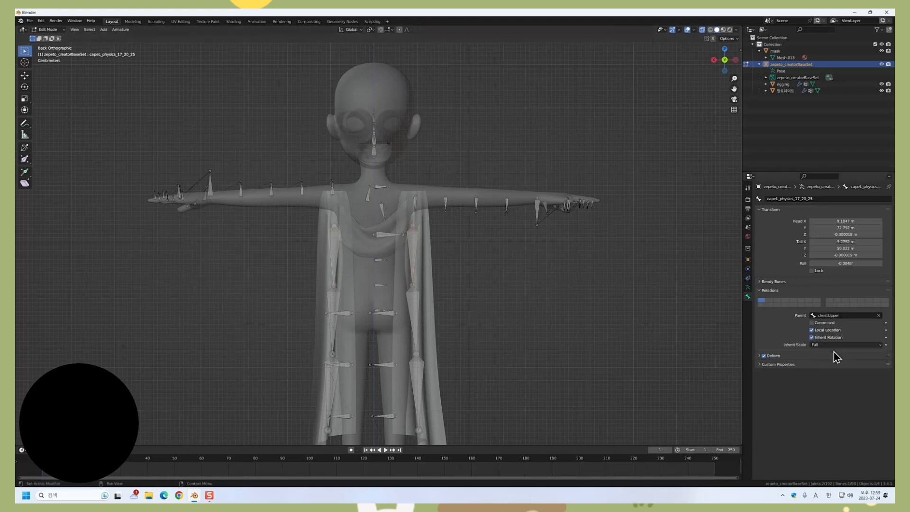
Step: Return the armature to Object Mode in back view and turn off X-ray display
scroll(416, 247, "up", 3)
middle_click_drag(372, 234, 327, 254)
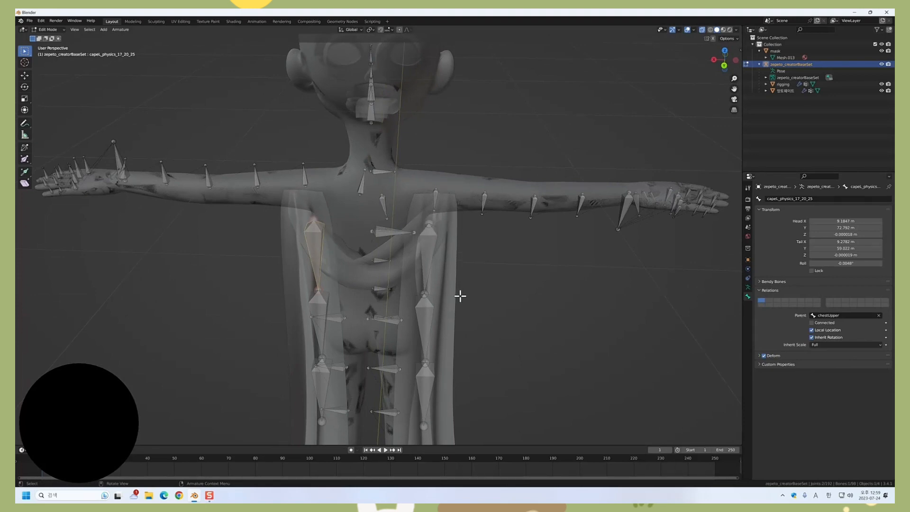
key("ctrl+KP_1")
scroll(463, 296, "down", 2)
key("Tab")
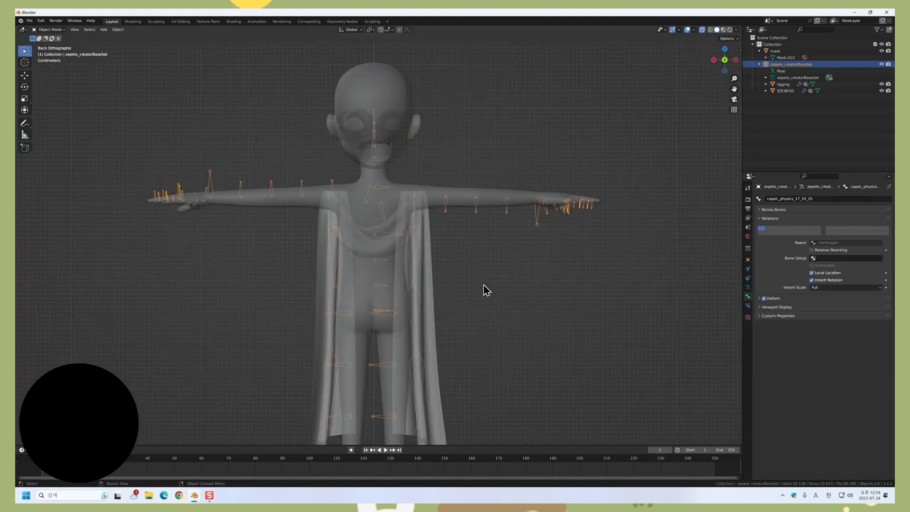
key("alt+z")
Step: Clear the cape mesh's parent while keeping its transformation
left_click(426, 273)
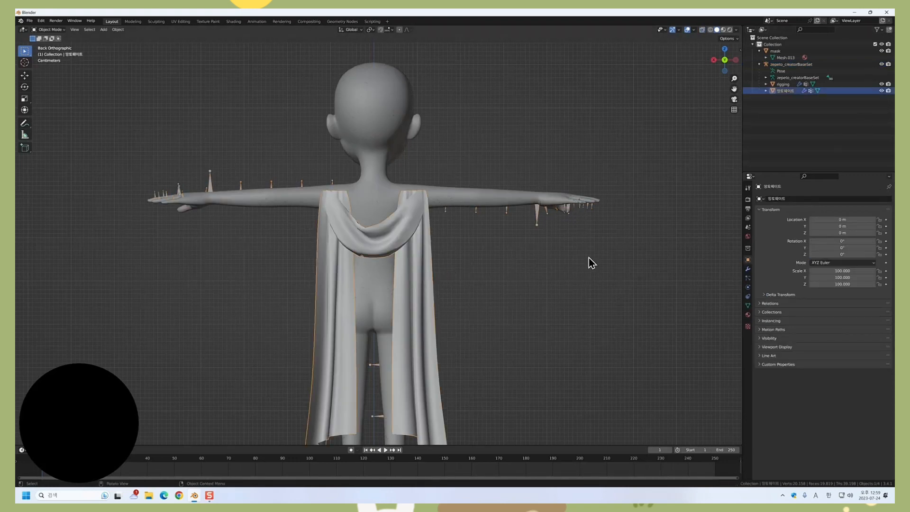
key("alt+p")
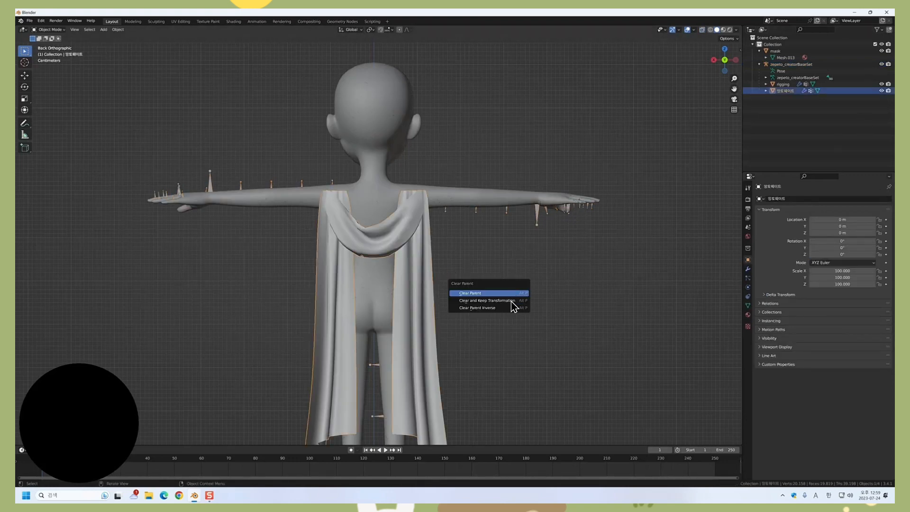
left_click(511, 302)
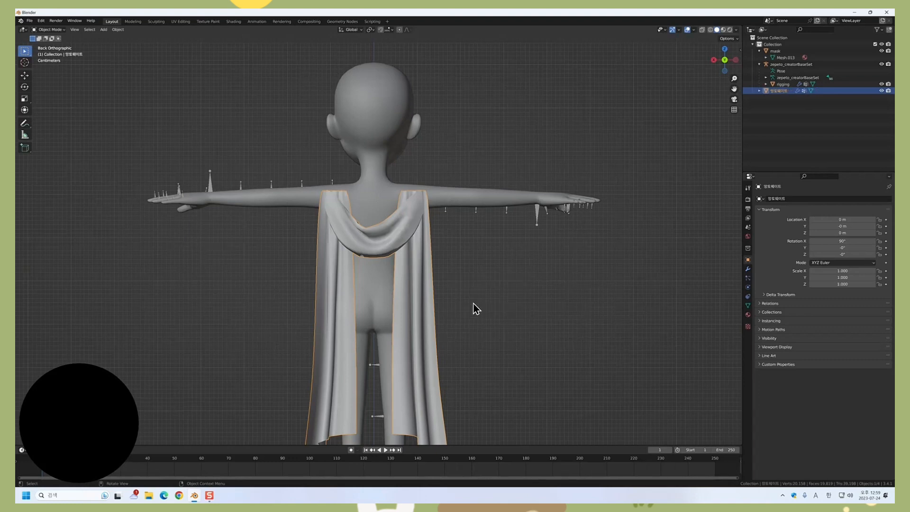
Step: Parent the cape mesh to the zepeto_creatorBaseSet armature with automatic weights
left_click(380, 236)
left_click(333, 182, "shift")
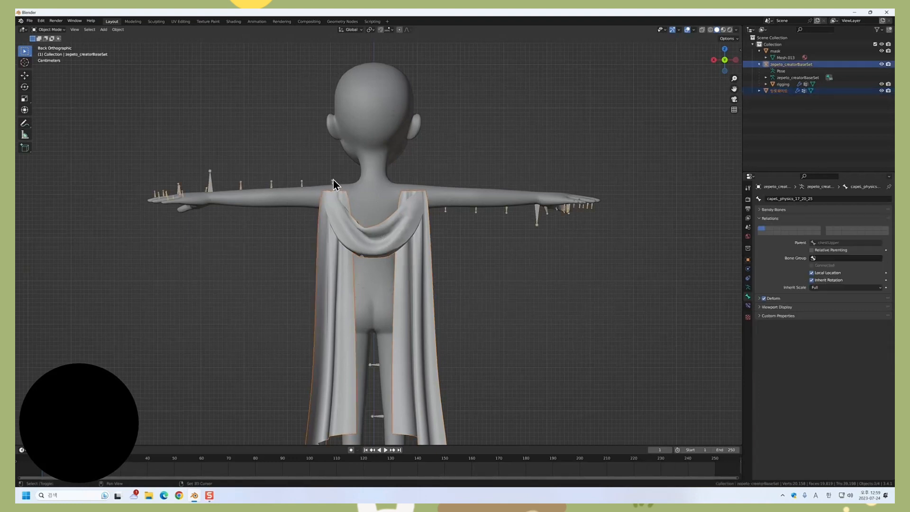
key("ctrl+p")
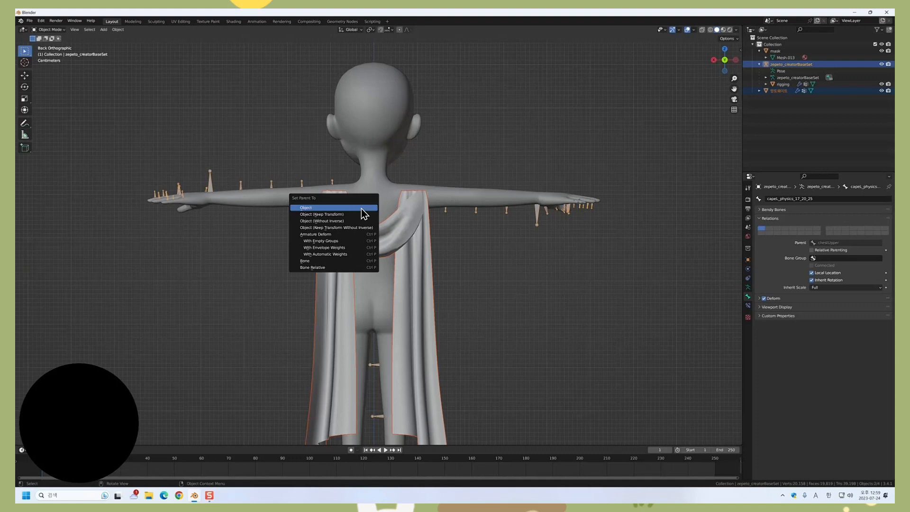
left_click(352, 255)
Step: Enlarge the cape mesh's vertex group list and check it for the capeL and capeR physics bone groups
left_click(419, 240)
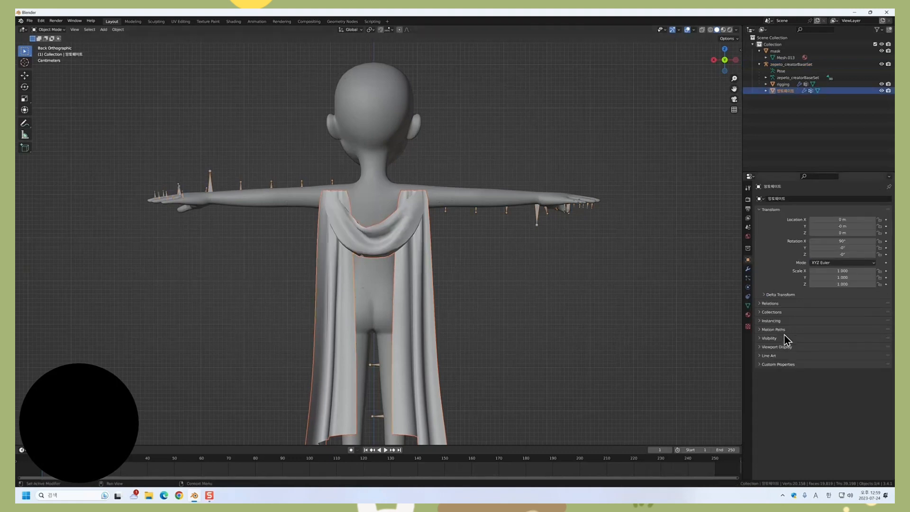
left_click(749, 306)
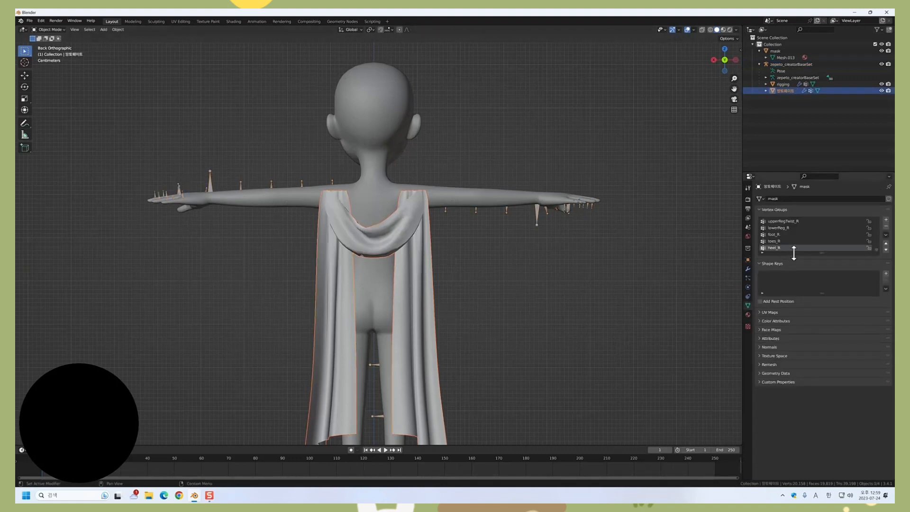
left_click_drag(795, 253, 797, 392)
left_click(803, 289)
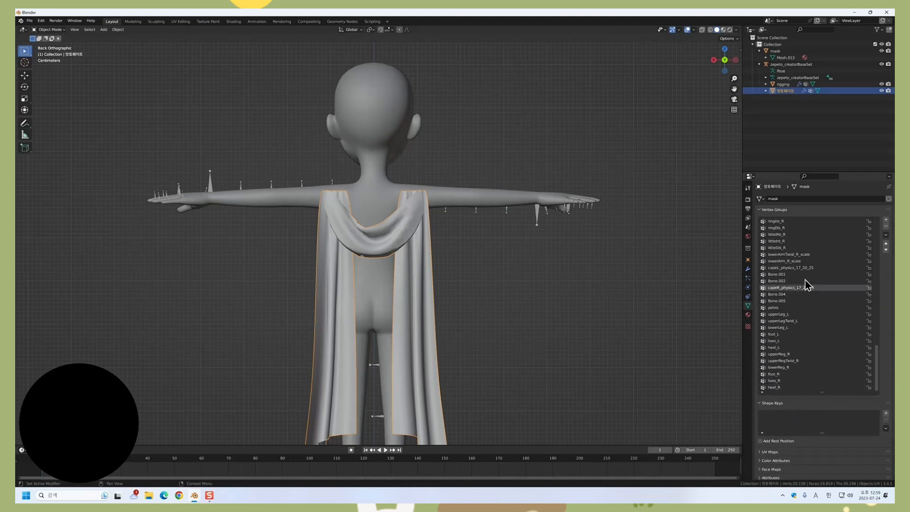
left_click(808, 269)
Step: Hide the mask object in the viewport
left_click(308, 226)
left_click(335, 182)
left_click(341, 226, "shift")
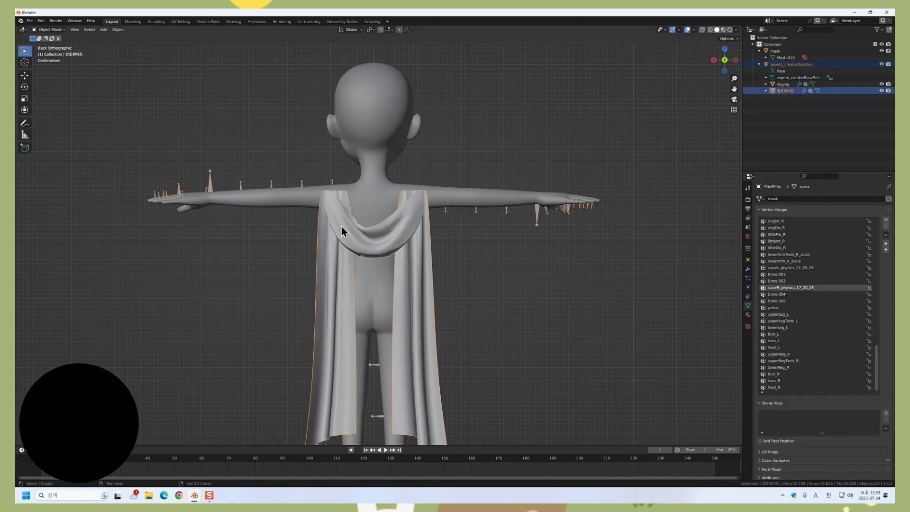
left_click(478, 216, "shift")
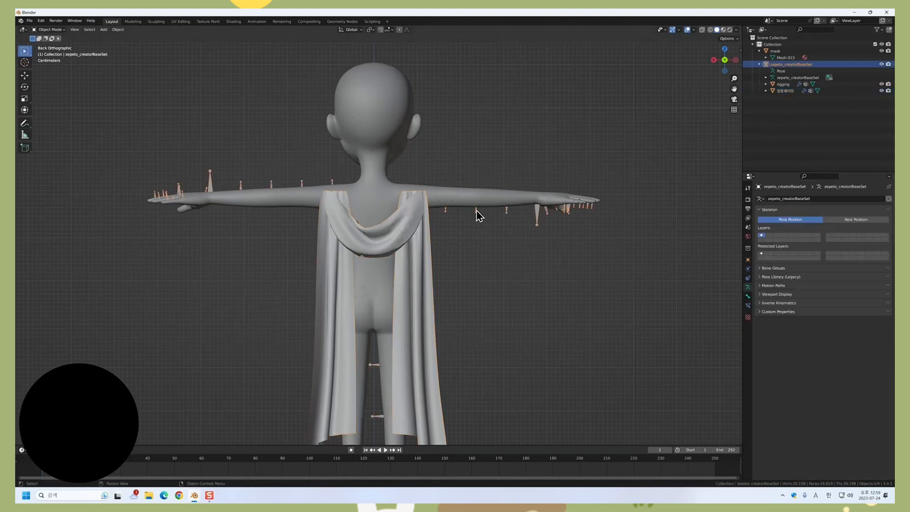
left_click(882, 51)
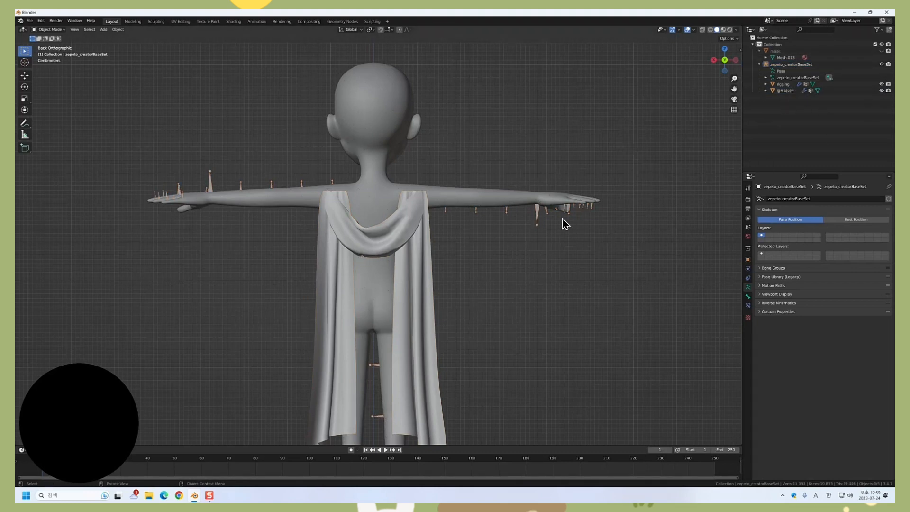
Step: Select the armature, the rigging body mesh and the cape as active object, and switch to Weight Paint mode
left_click(538, 214)
left_click(386, 207, "shift")
left_click(383, 232, "shift")
left_click(49, 29)
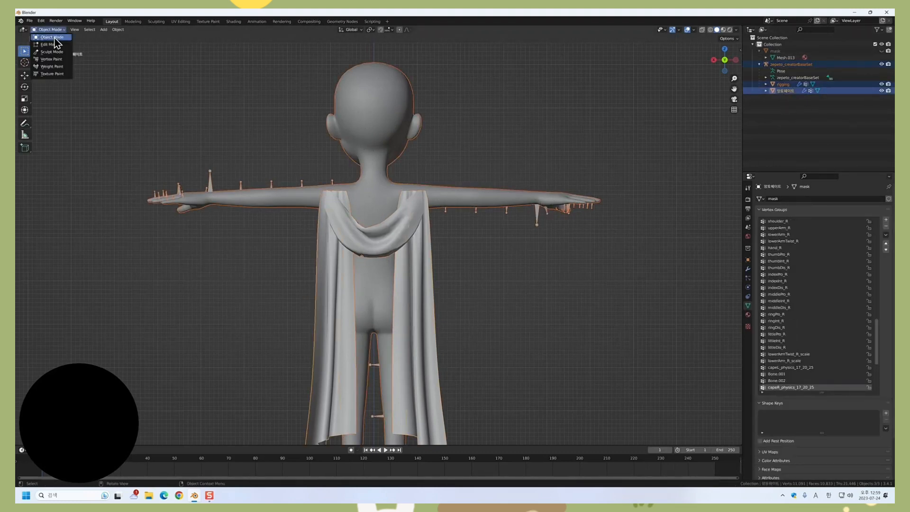
left_click(52, 66)
Step: Transfer the body mesh's weights to the cape with source layers matched by name, and return to Object Mode
left_click(106, 30)
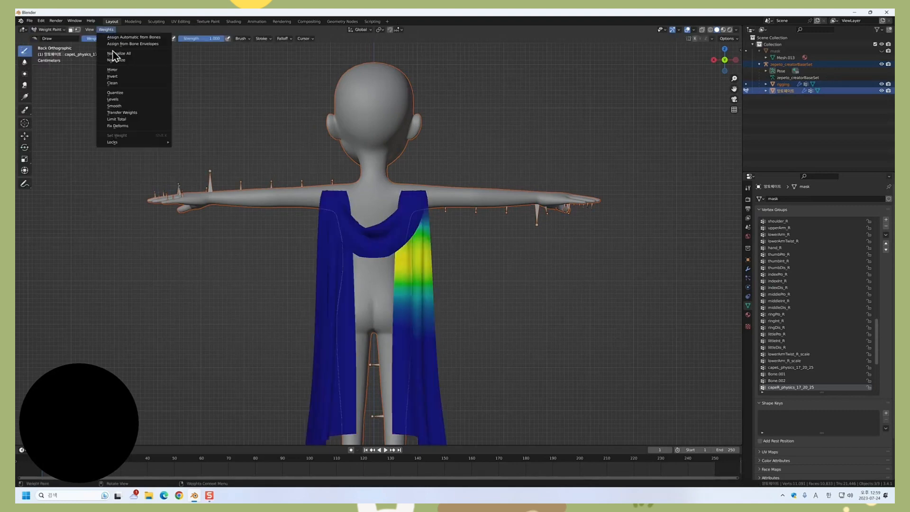
left_click(119, 117)
mouse_move(93, 397)
left_mouse_down()
mouse_move(112, 406)
mouse_move(640, 416)
mouse_move(843, 443)
mouse_move(831, 422)
left_mouse_up()
left_click(59, 440)
left_click(108, 416)
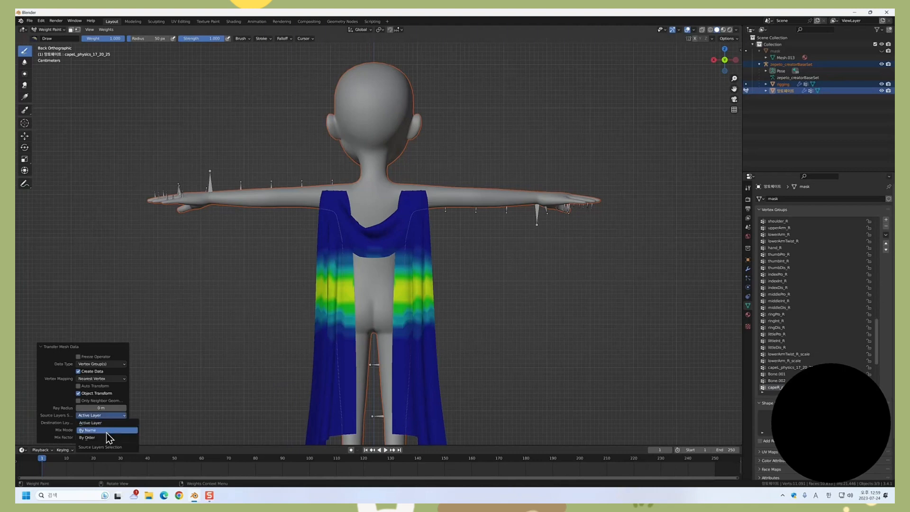
left_click(107, 432)
key("ctrl+Tab")
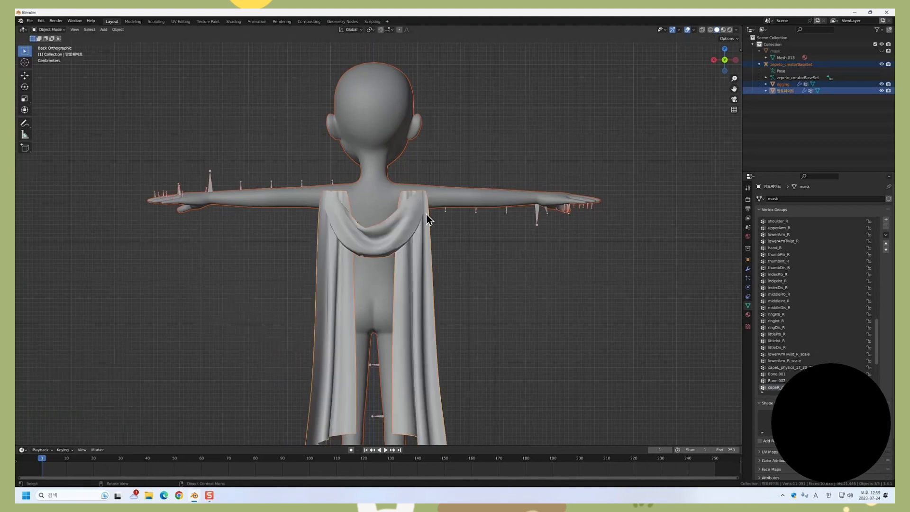
Step: Reselect only the armature and the cape, and enter Weight Paint mode with the bones displayed through the mesh
left_click(414, 256)
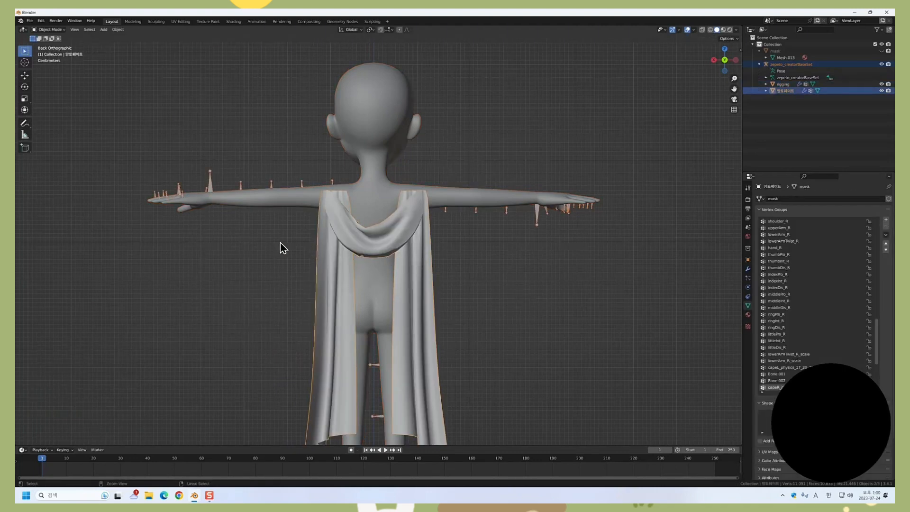
key("ctrl+Tab")
left_click(217, 248)
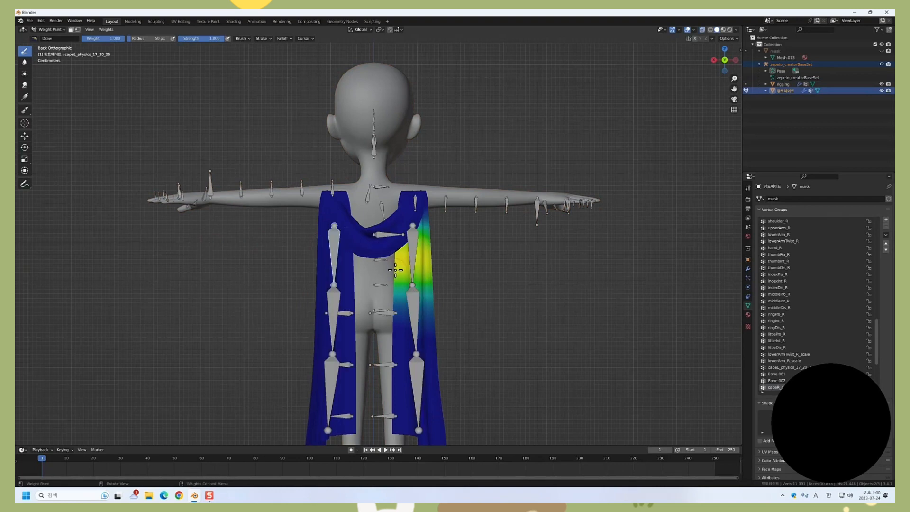
Step: Remove all cape vertices from the capeR_physics_17_20_25, Bone.004 and Bone.005 vertex groups
left_click(389, 240, "ctrl")
left_click(412, 242, "ctrl")
key("Tab")
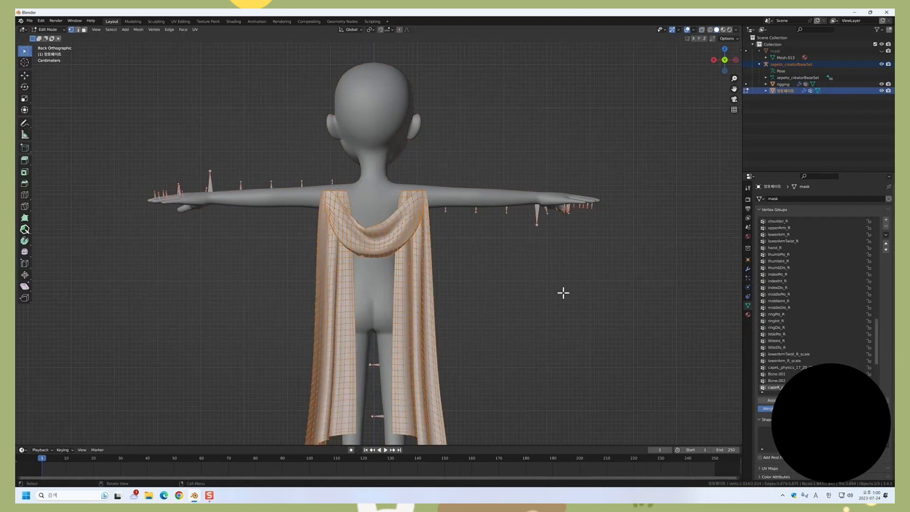
left_click(802, 404)
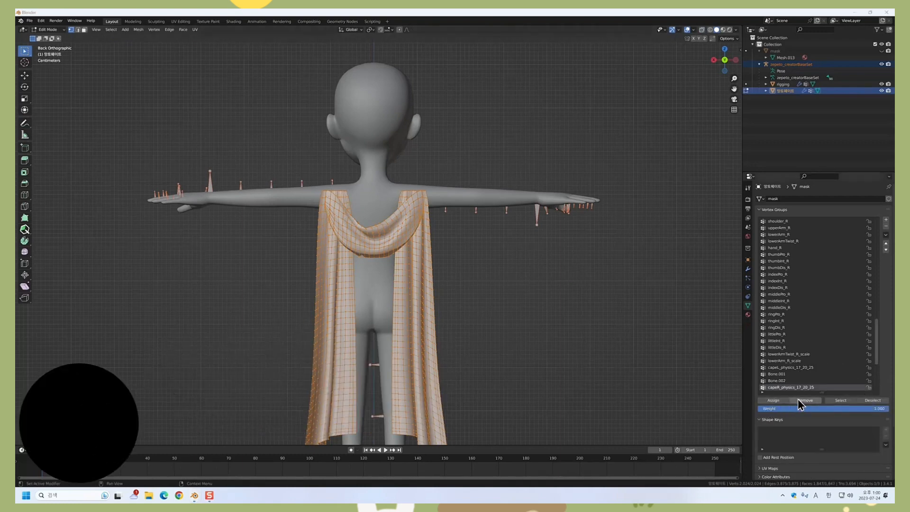
key("Tab")
left_click(425, 299, "ctrl")
key("Tab")
left_click(812, 401)
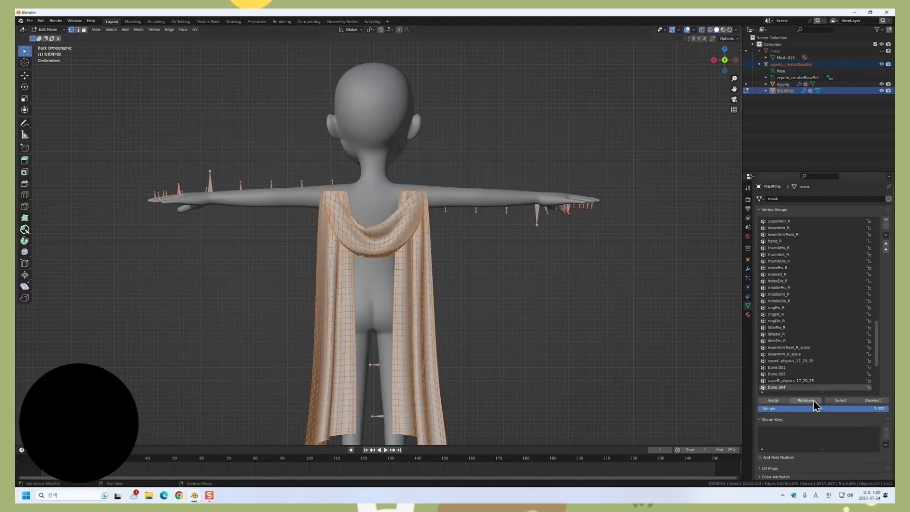
key("Tab")
left_click(418, 386, "ctrl")
key("Tab")
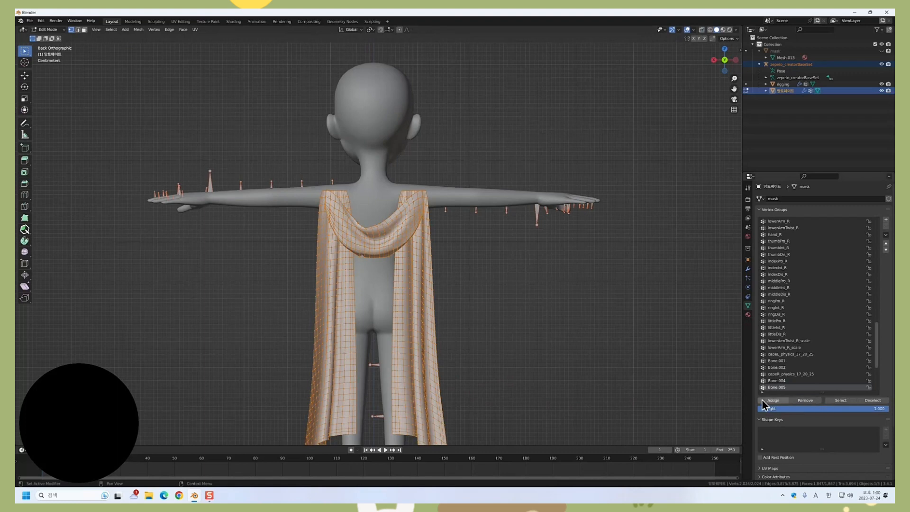
Step: Remove all cape vertices from the Bone.002, Bone.001 and capeL_physics_17_20_25 vertex groups
key("Tab")
left_click(335, 366, "ctrl")
key("Tab")
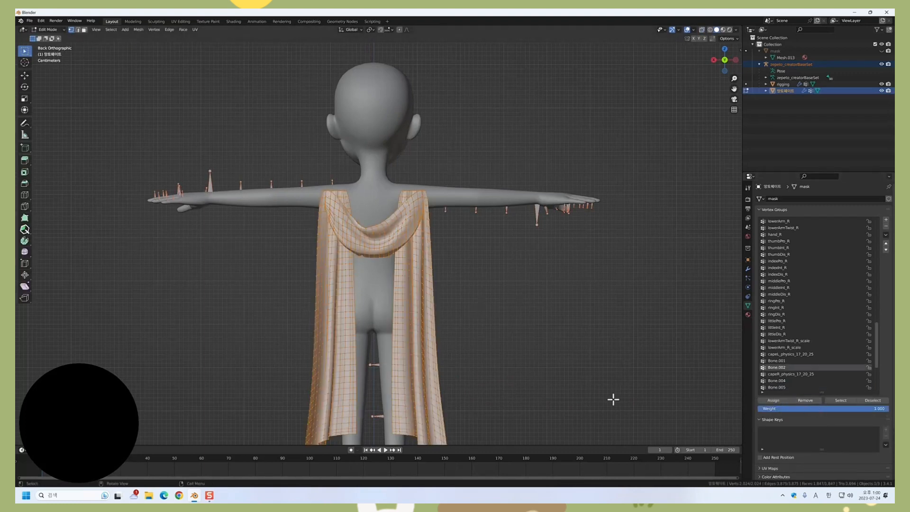
key("Tab")
left_click(335, 303, "ctrl")
key("Tab")
left_click(807, 401)
key("Tab")
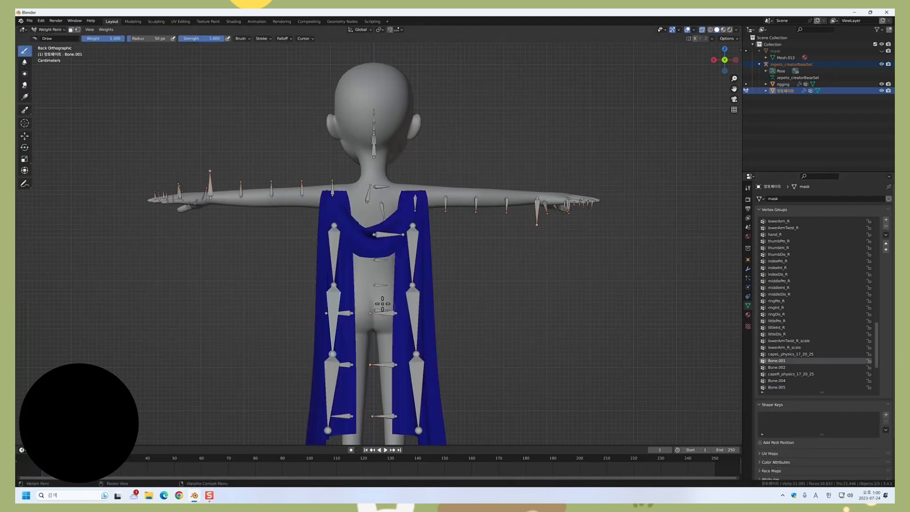
left_click(335, 251, "ctrl")
key("Tab")
left_click(805, 401)
key("Tab")
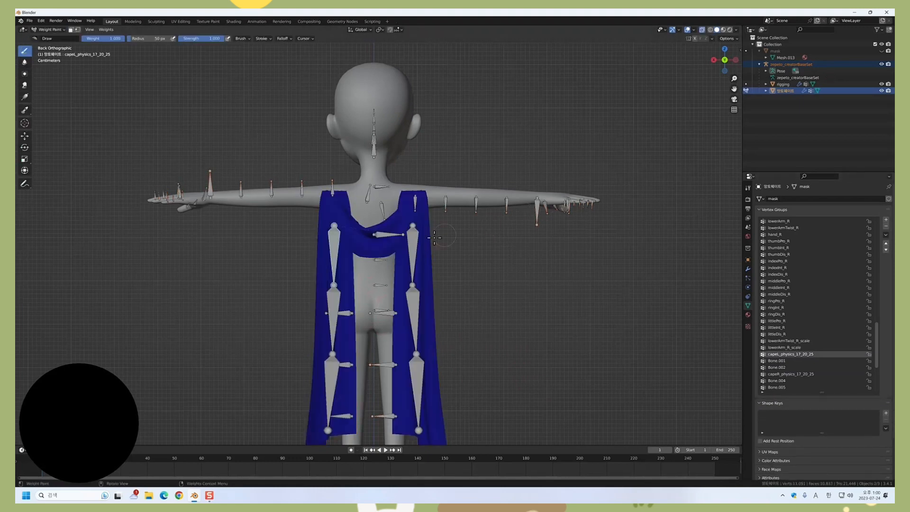
Step: Remove all cape vertices from the chestUpper vertex group
left_click(386, 234, "ctrl")
key("Tab")
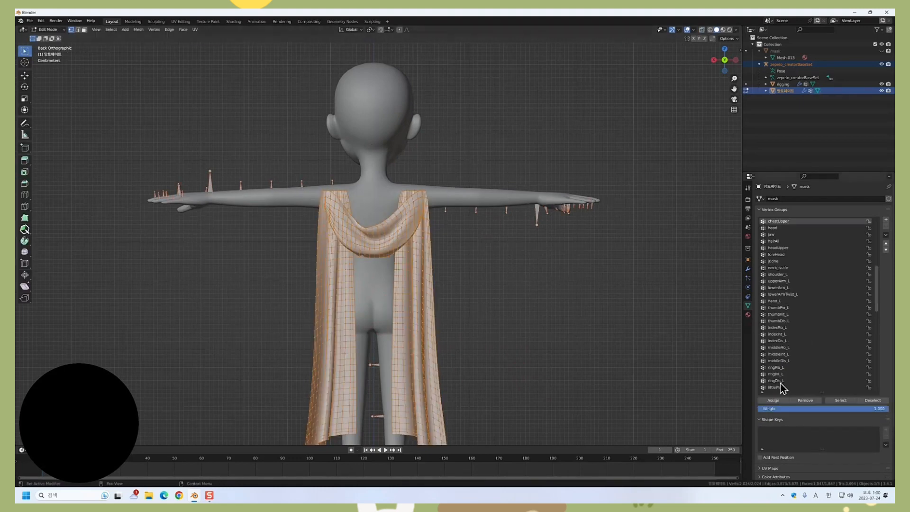
left_click(803, 401)
key("Tab")
Step: Soften the chestUpper_scale weights along the upper side edges of the cape with the Blur brush
left_click(386, 234, "ctrl")
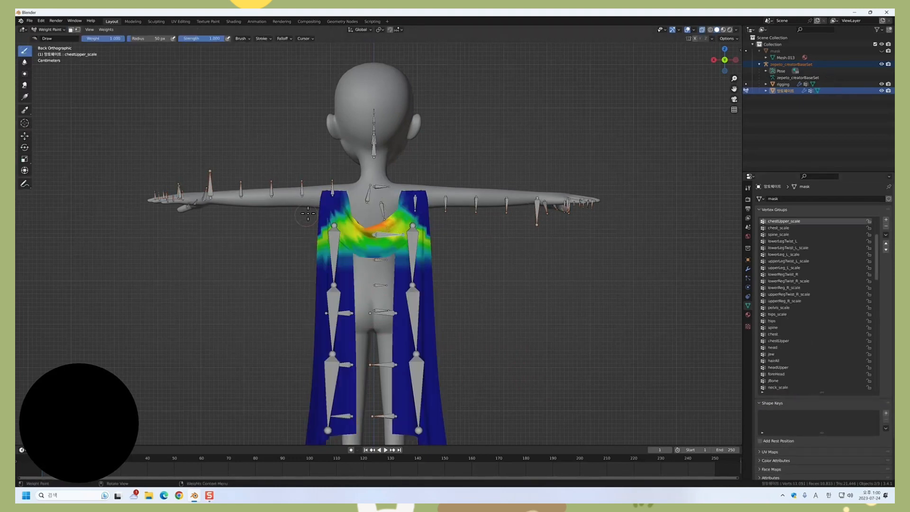
left_click(24, 61)
scroll(146, 146, "down", 2)
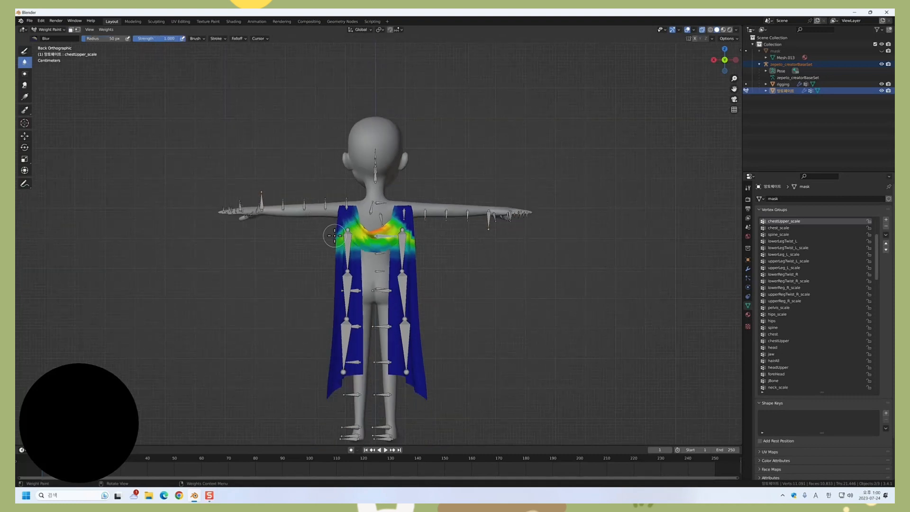
left_click_drag(414, 249, 421, 224)
Step: Remove all cape vertices from the chest vertex group
left_click(379, 254, "ctrl")
left_click(379, 254, "ctrl")
key("Tab")
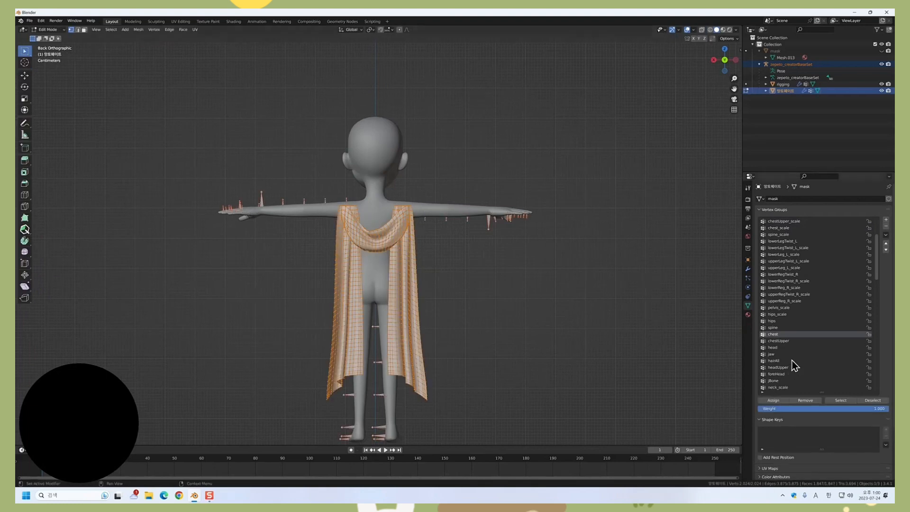
left_click(810, 404)
key("Tab")
Step: Examine the cape weights of the chest_scale, spine_scale, pelvis_scale and hips_scale bones one after another
left_click(380, 255, "ctrl")
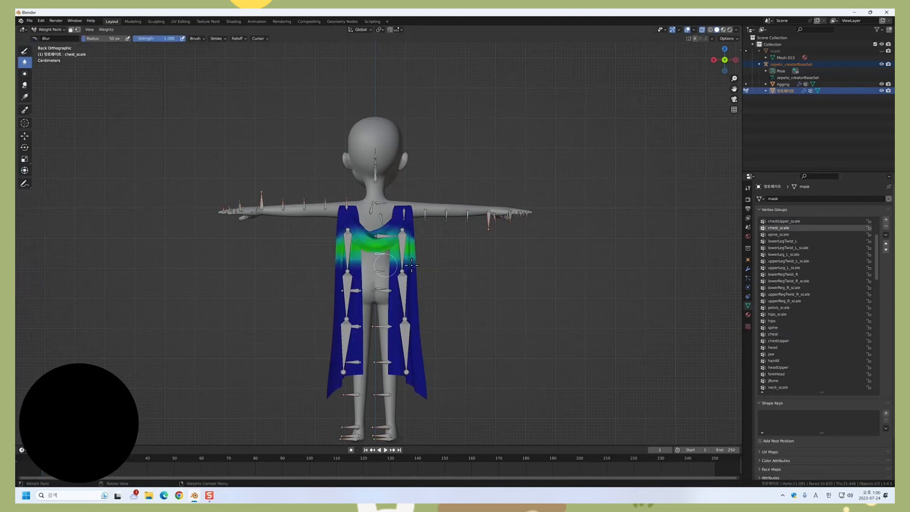
left_click(381, 271, "ctrl")
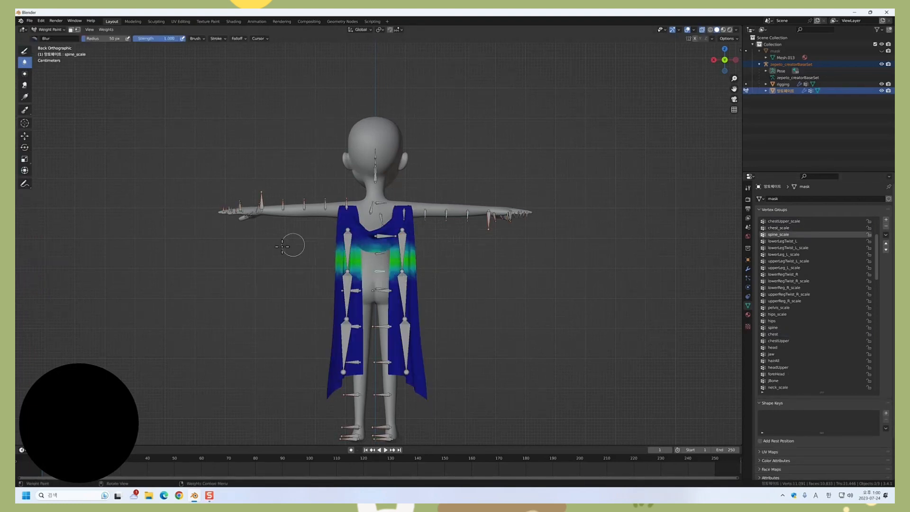
left_click(379, 288, "ctrl")
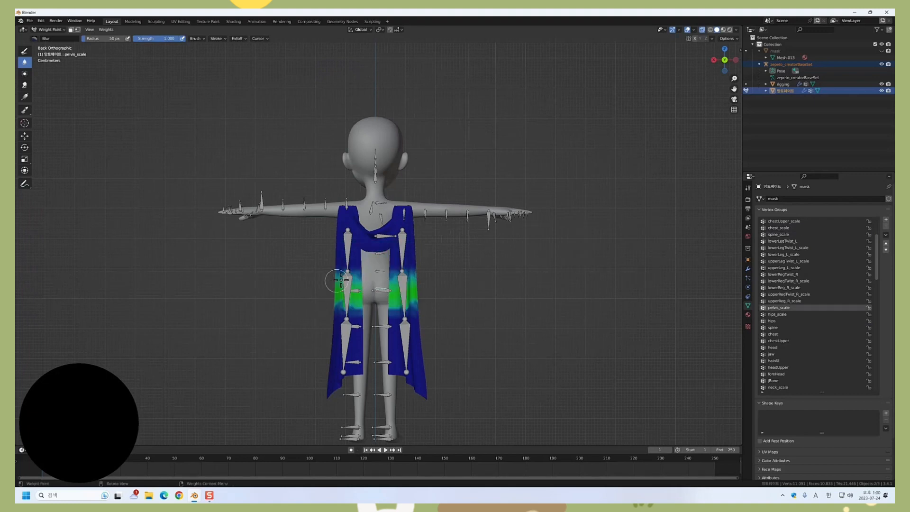
scroll(379, 290, "up", 1)
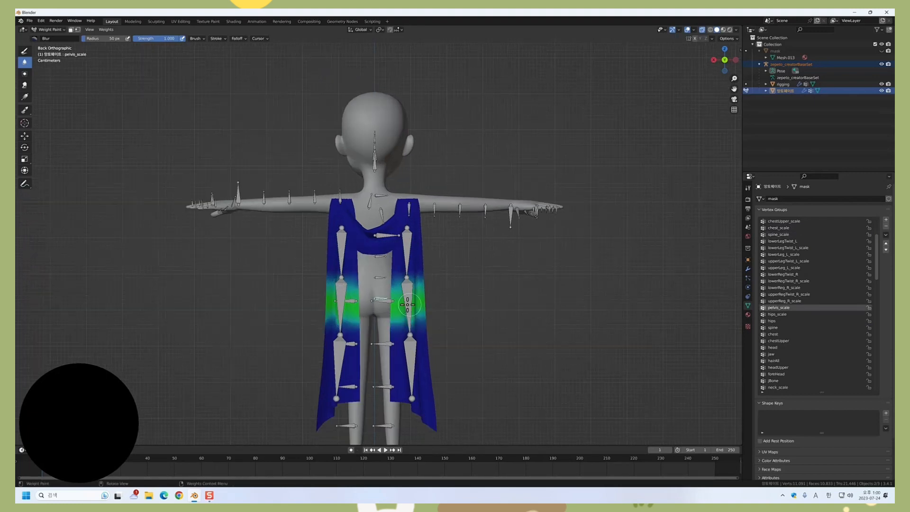
left_click(376, 297, "ctrl")
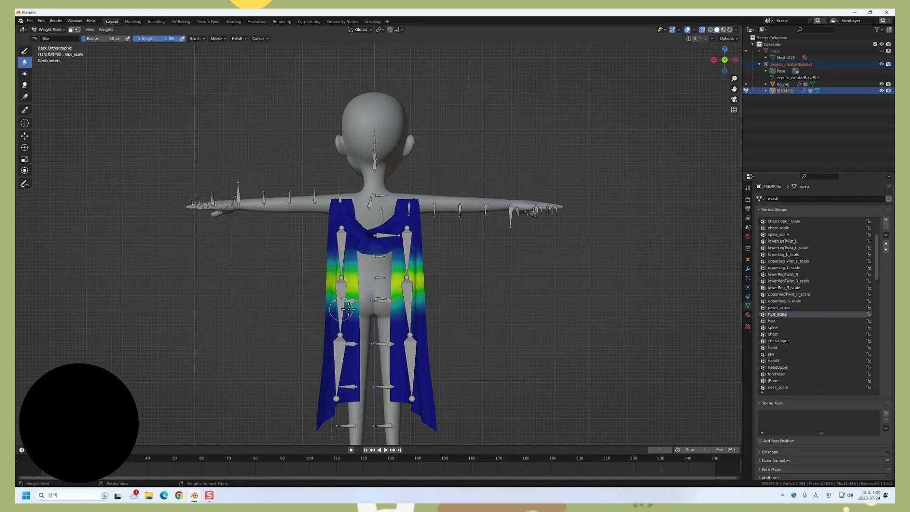
scroll(348, 310, "up", 2)
Step: Check the cape weights of the hips and spine bones, and remove all cape vertices from the pelvis vertex group
left_click(376, 324, "ctrl")
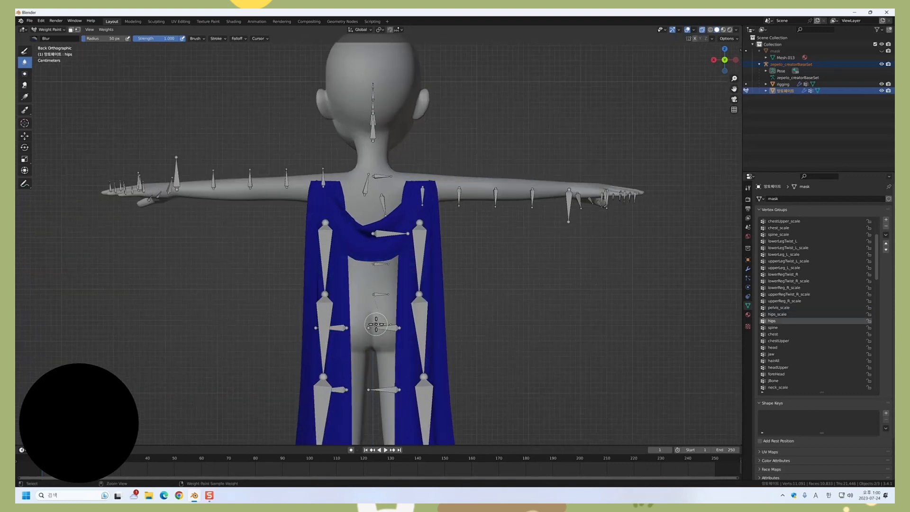
middle_click_drag(394, 316, 381, 321)
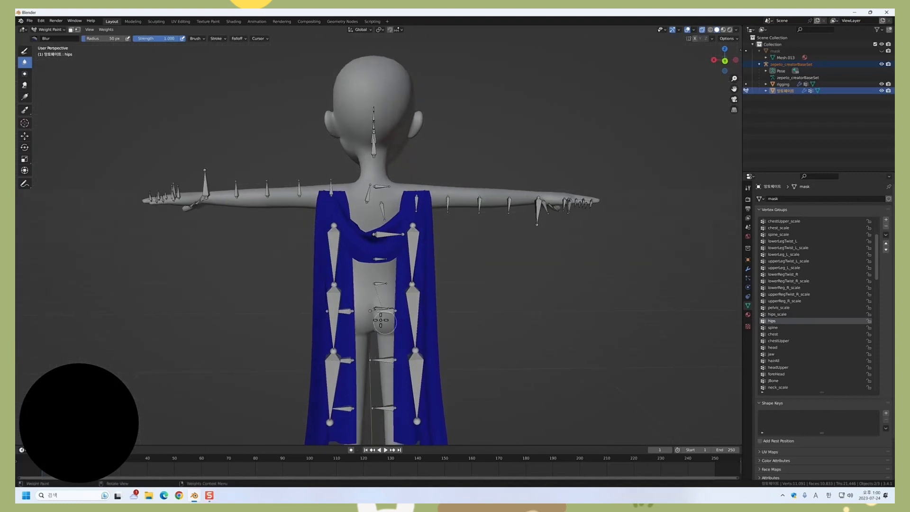
left_click(375, 307, "ctrl")
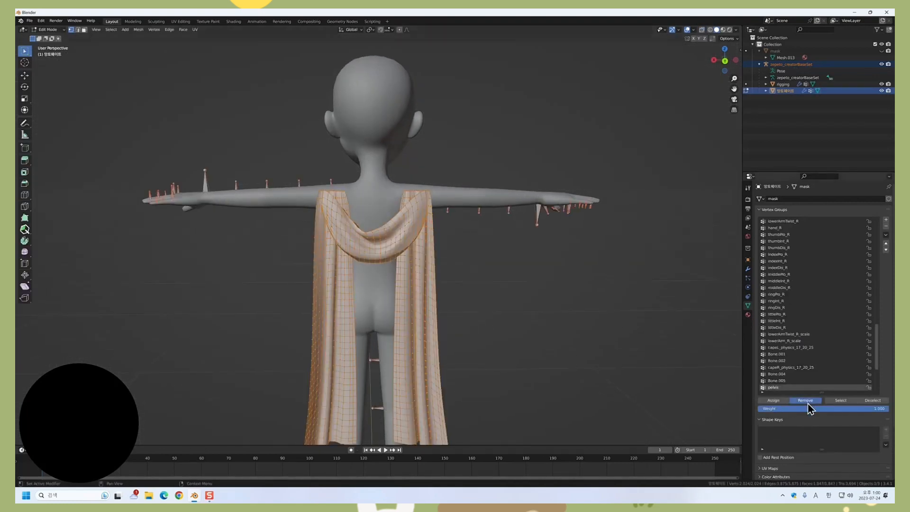
left_click(381, 287, "ctrl")
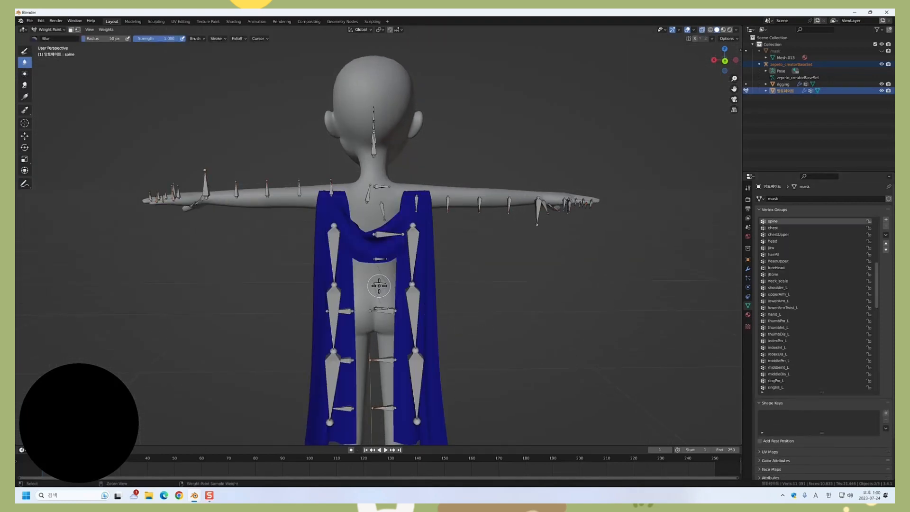
Step: Remove all cape vertices from the upperReg_R and upperReg_R_scale vertex groups
left_click(395, 314, "ctrl")
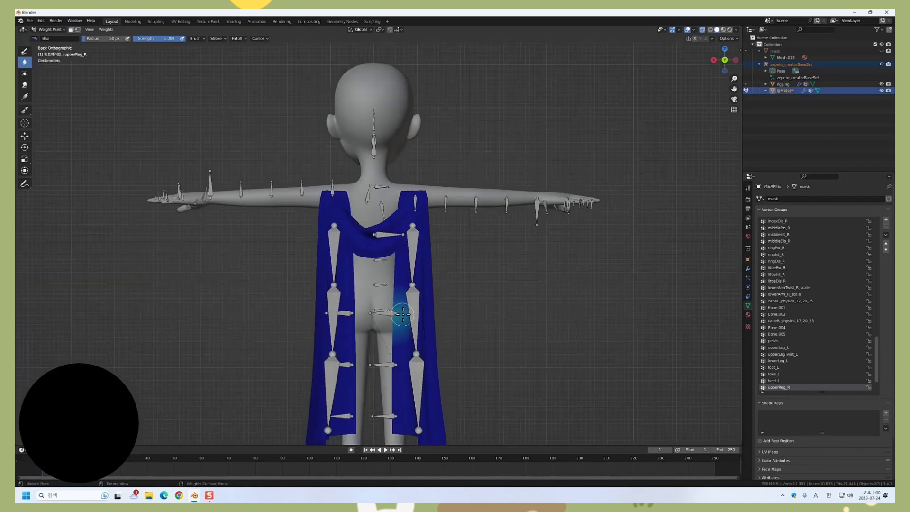
key("Tab")
key("ctrl+KP_1")
left_click(811, 402)
key("Tab")
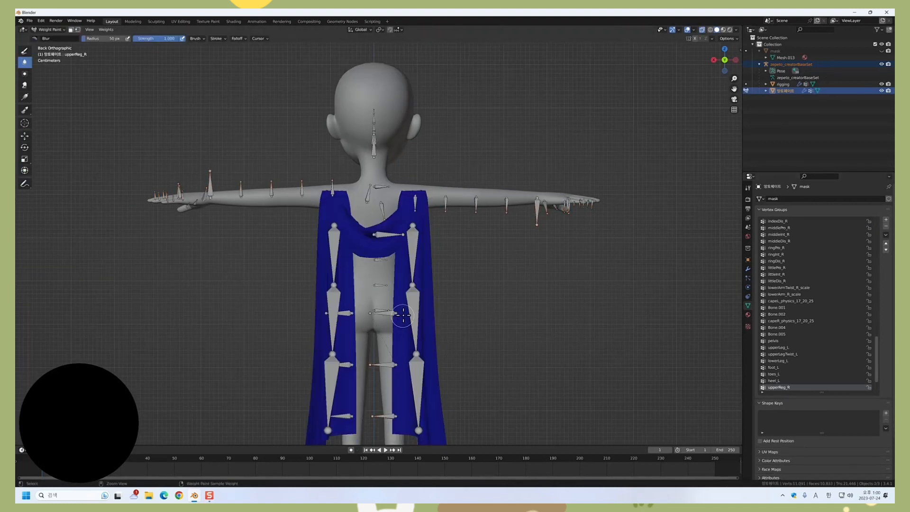
left_click(389, 316, "ctrl")
key("Tab")
left_click(798, 403)
key("Tab")
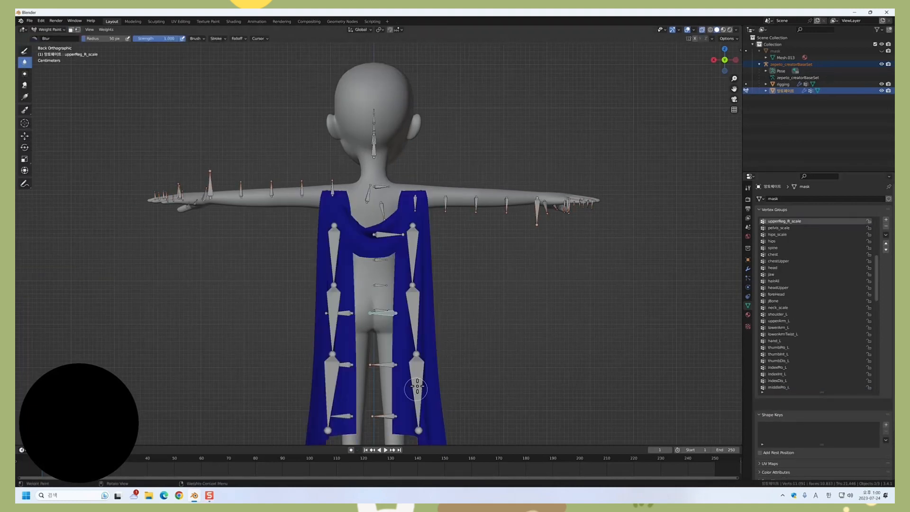
Step: Remove all cape vertices from the upperRegTwist_R and upperRegTwist_R_scale vertex groups
left_click(395, 365, "ctrl")
key("Tab")
left_click(812, 403)
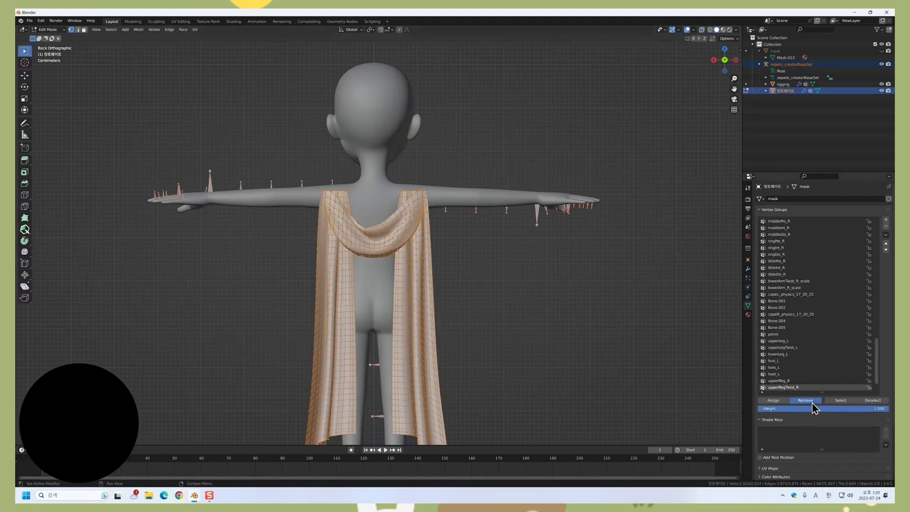
key("Tab")
left_click(385, 367, "ctrl")
key("Tab")
left_click(802, 403)
key("Tab")
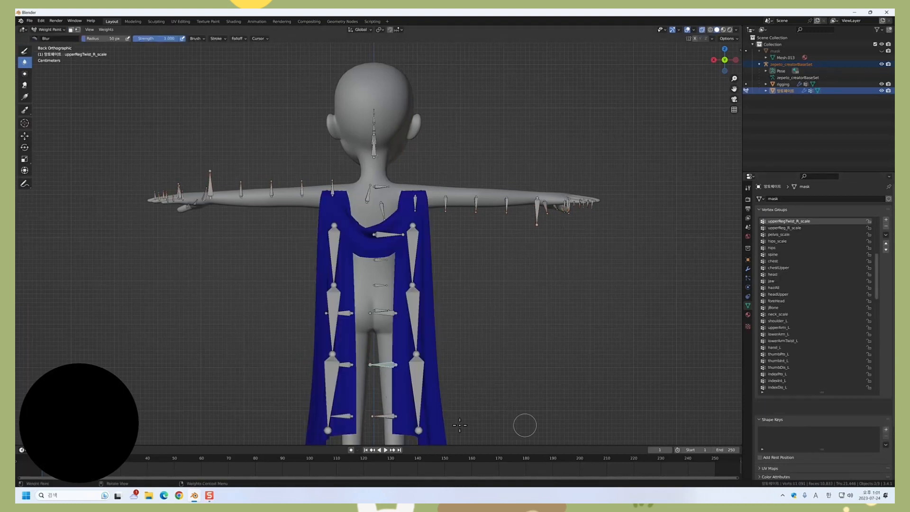
Step: Remove all cape vertices from the lowerReg_R and lowerReg_R_scale vertex groups
left_click(397, 426, "ctrl")
key("Tab")
left_click(805, 401)
key("Tab")
left_click(393, 420, "ctrl")
key("Tab")
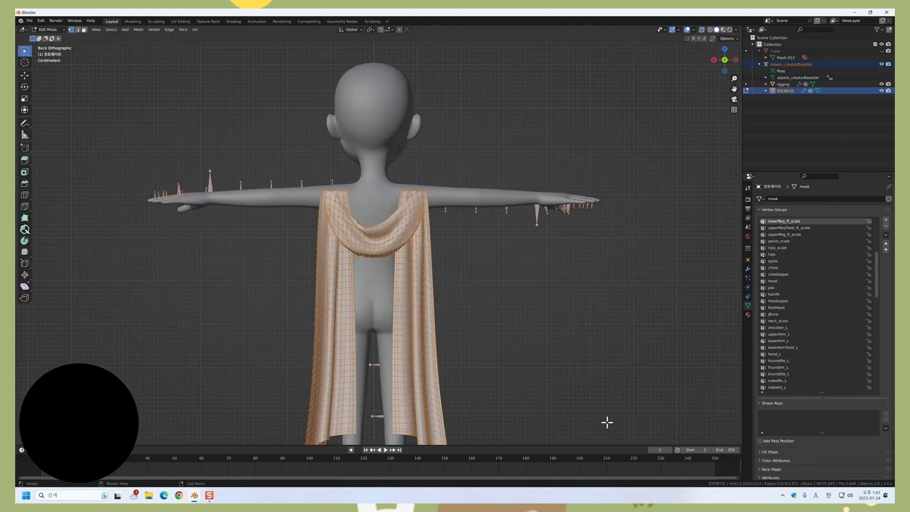
left_click(803, 403)
key("Tab")
Step: Remove all cape vertices from the lowerRegTwist_R and lowerRegTwist_R_scale vertex groups
middle_click_drag(400, 380, 389, 333, "shift")
left_click(383, 418, "ctrl")
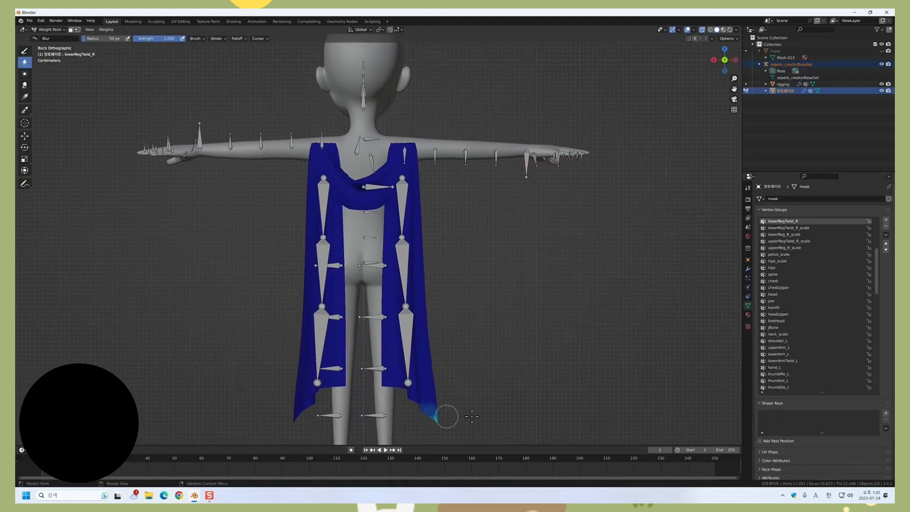
key("Tab")
left_click(804, 403)
key("Tab")
left_click(383, 419, "ctrl")
key("Tab")
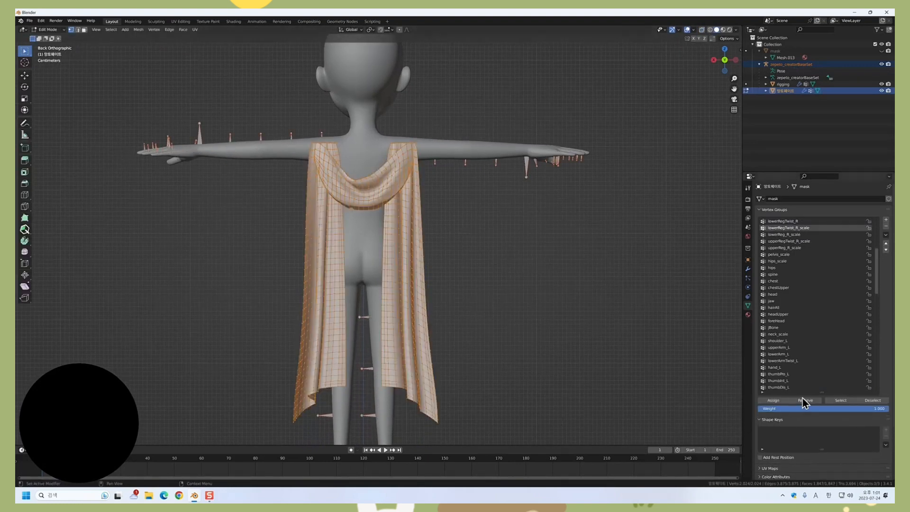
left_click(805, 403)
key("Tab")
Step: Remove all cape vertices from the lowerLegTwist_L_scale and lowerLegTwist_L vertex groups
left_click(339, 416, "ctrl")
key("Tab")
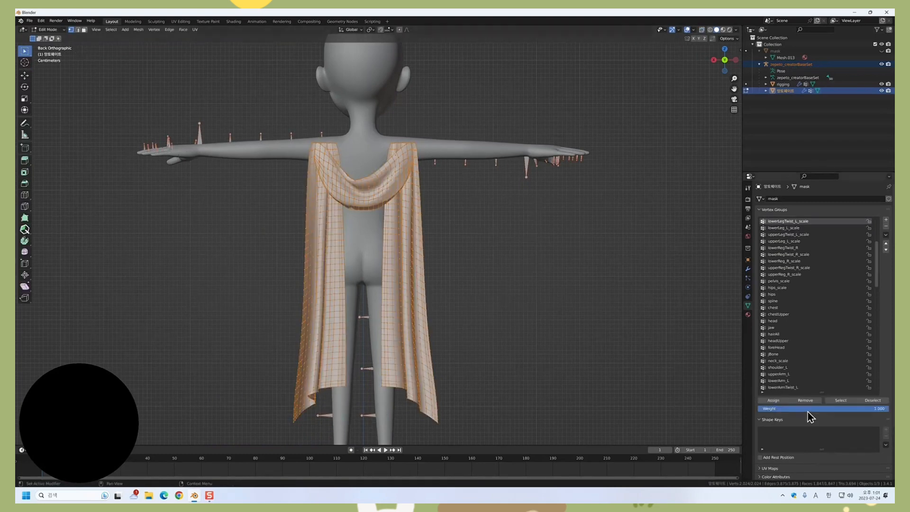
left_click(804, 404)
key("Tab")
key("Tab")
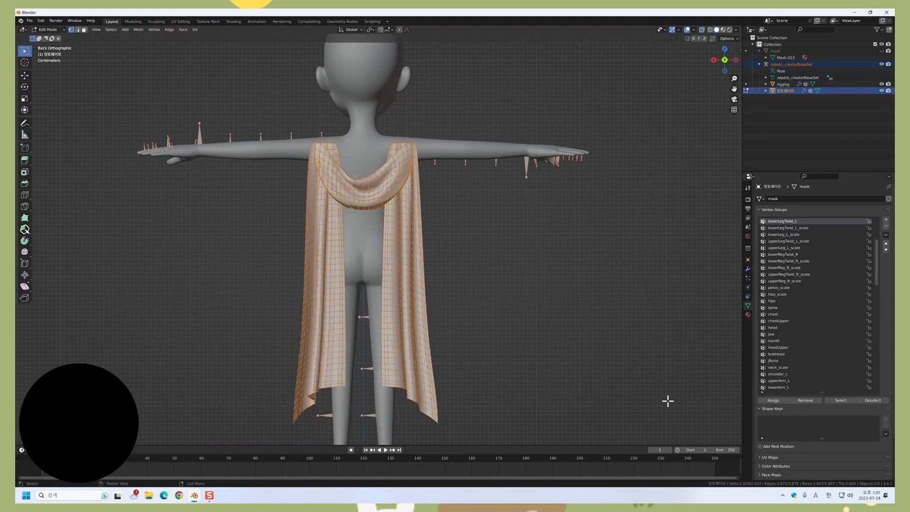
left_click(806, 400)
key("Tab")
Step: Remove all cape vertices from the lowerLeg_L and lowerLeg_L_scale vertex groups
key("Tab")
left_click(805, 400)
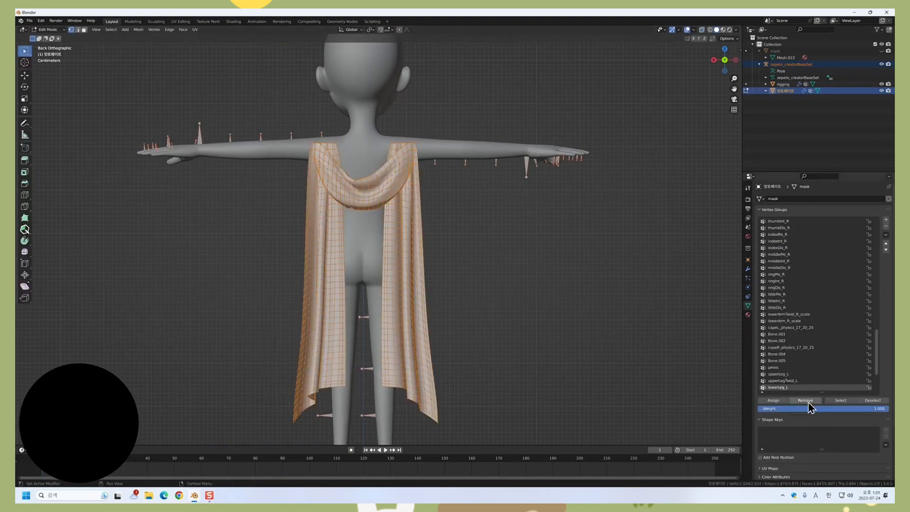
key("Tab")
key("Tab")
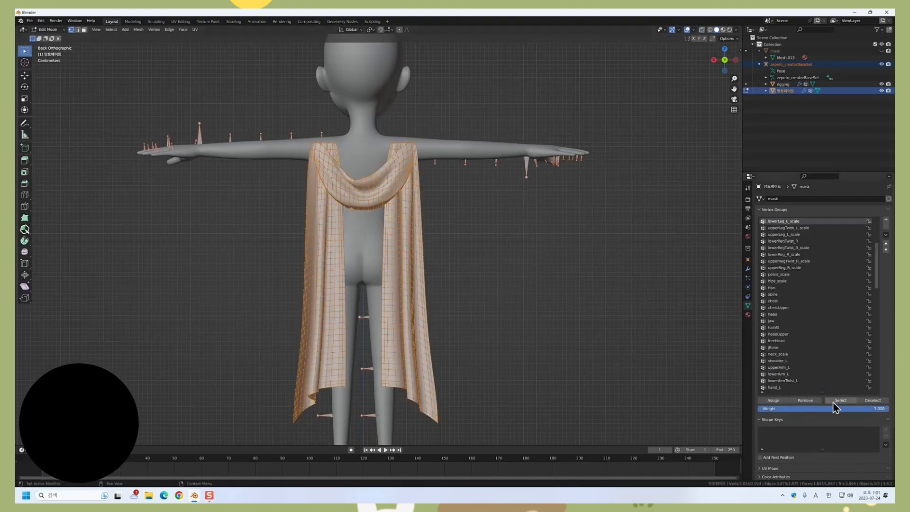
left_click(805, 400)
key("Tab")
Step: Remove all cape vertices from the upperLegTwist_L and upperLegTwist_L_scale vertex groups
key("Tab")
left_click(804, 401)
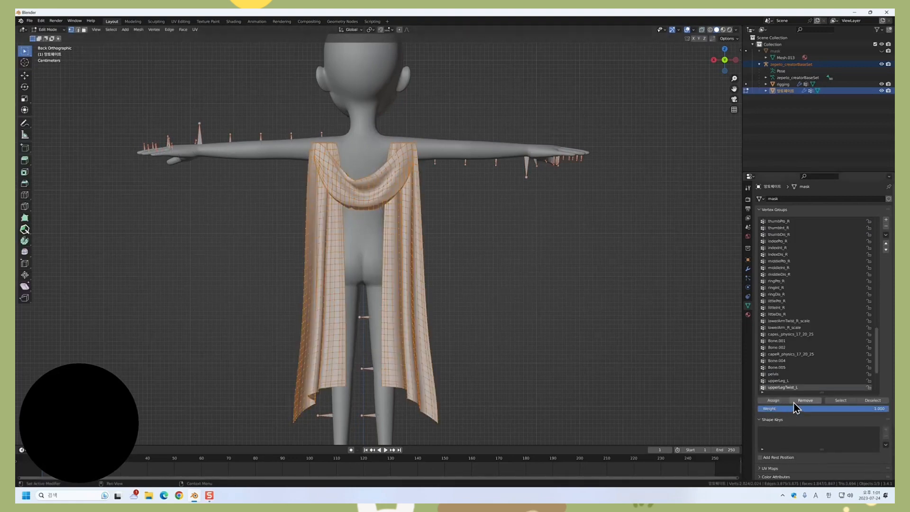
key("Tab")
key("Tab")
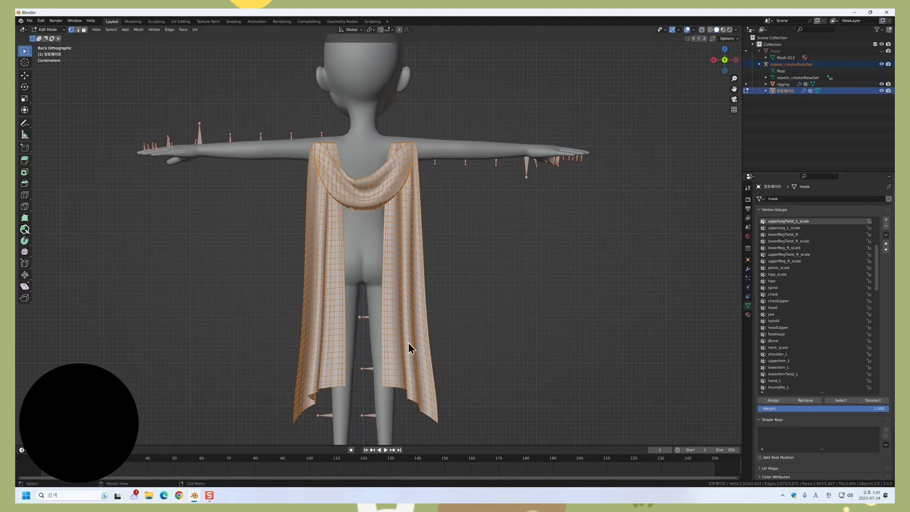
key("Tab")
Step: Remove all cape vertices from the upperLeg_L vertex group
key("Tab")
left_click(803, 403)
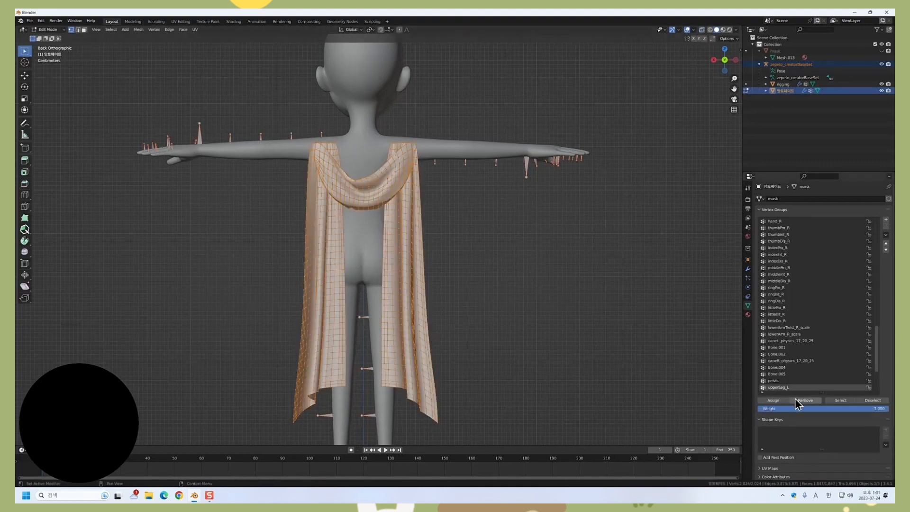
key("Tab")
left_click(339, 266, "ctrl")
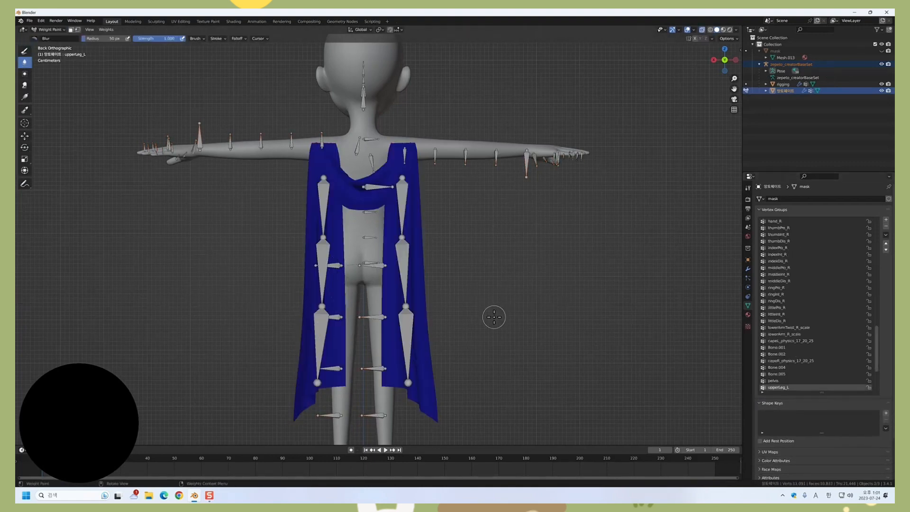
Step: Show the hips_scale weights on the cape and activate the Gradient tool with its weight set to 0
left_click(365, 264, "ctrl")
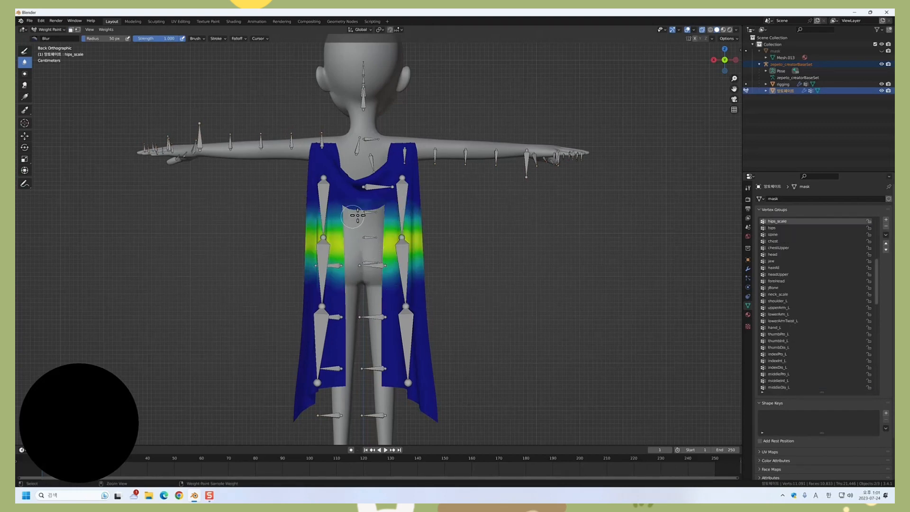
left_click(24, 96)
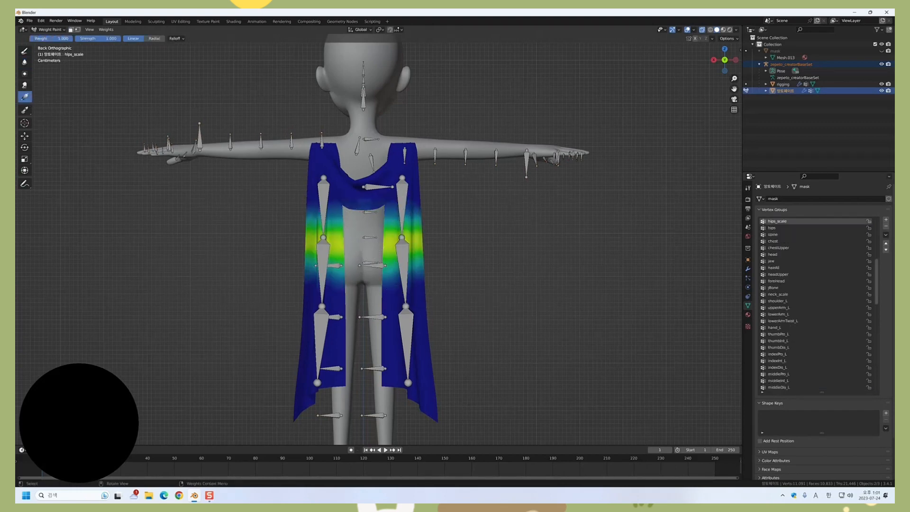
left_click_drag(53, 38, 15, 39)
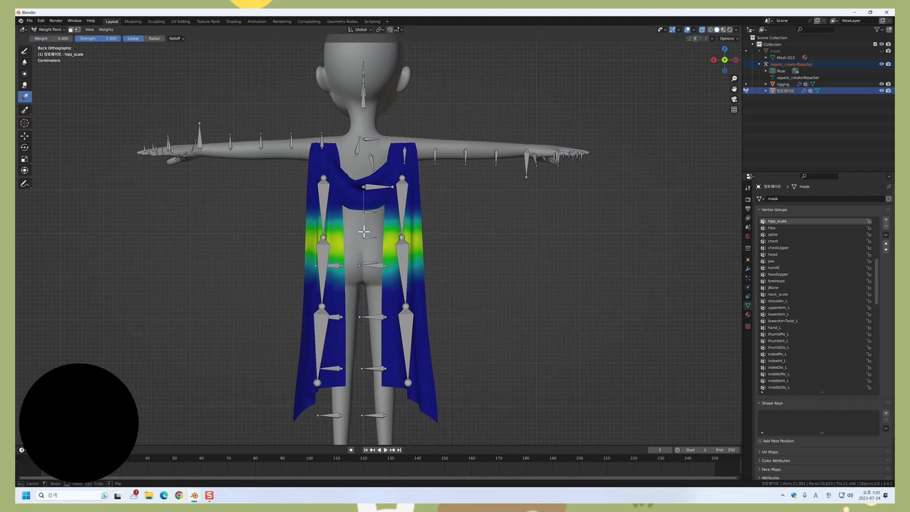
Step: Scale the upperReg_R_scale bone to test its influence on the cape, and undo the scaling
middle_click_drag(394, 247, 388, 285, "shift")
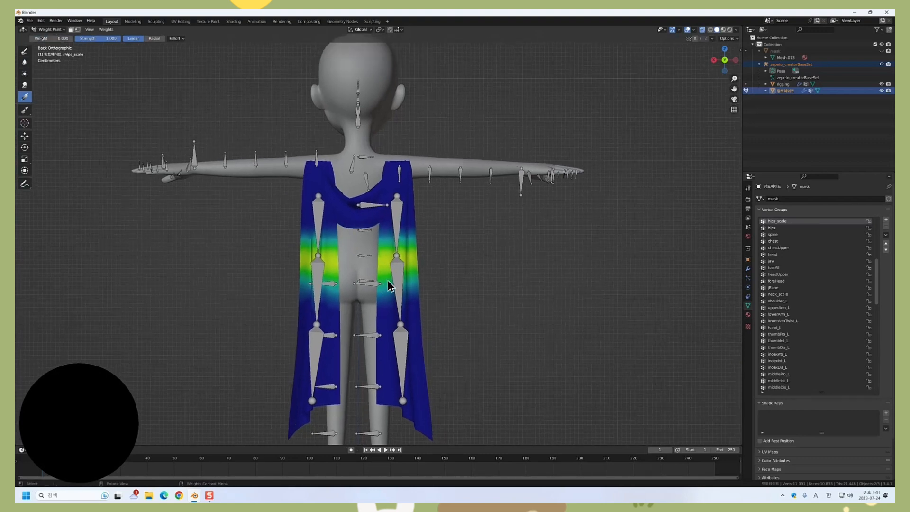
left_click(380, 290, "ctrl")
scroll(392, 321, "down", 2)
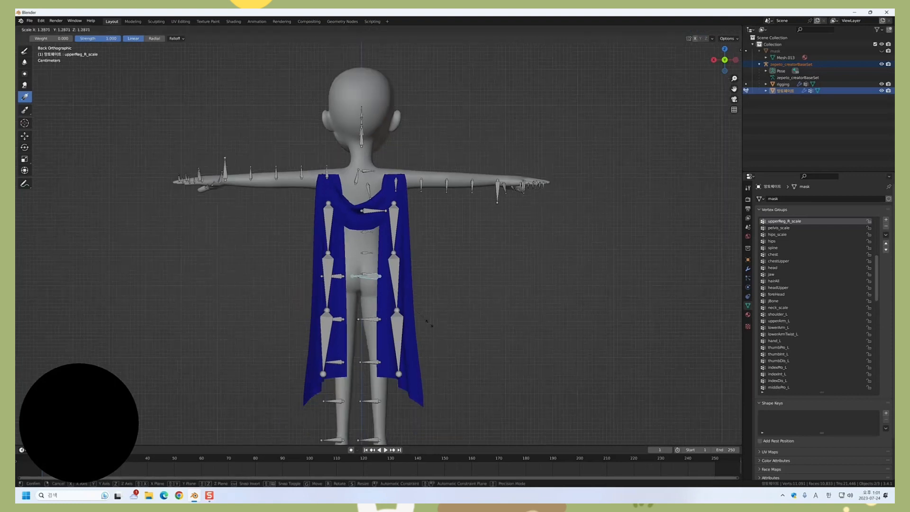
middle_click_drag(365, 332, 453, 319)
key("ctrl+KP_1")
key("ctrl+z")
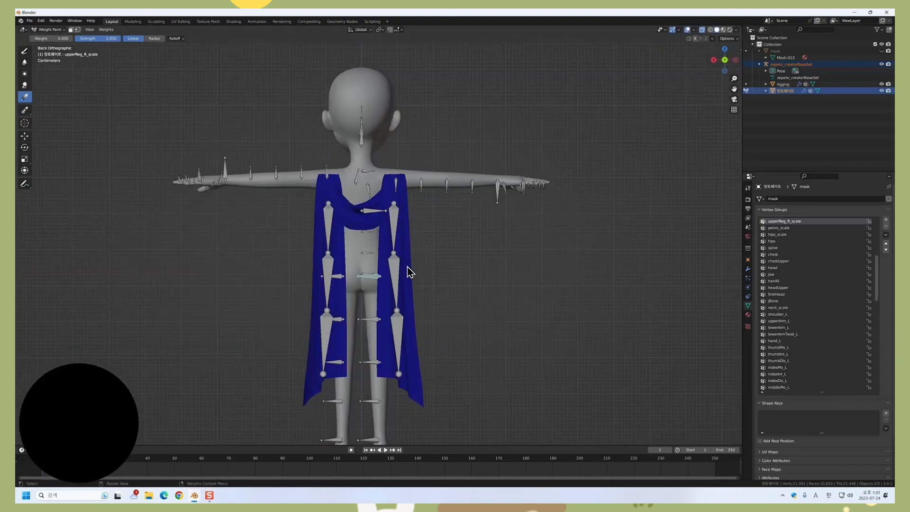
Step: Give the capeR_physics_17_20_25 bone a weight 1 gradient that covers the cape and fades out towards the shoulders
left_click(398, 231, "ctrl")
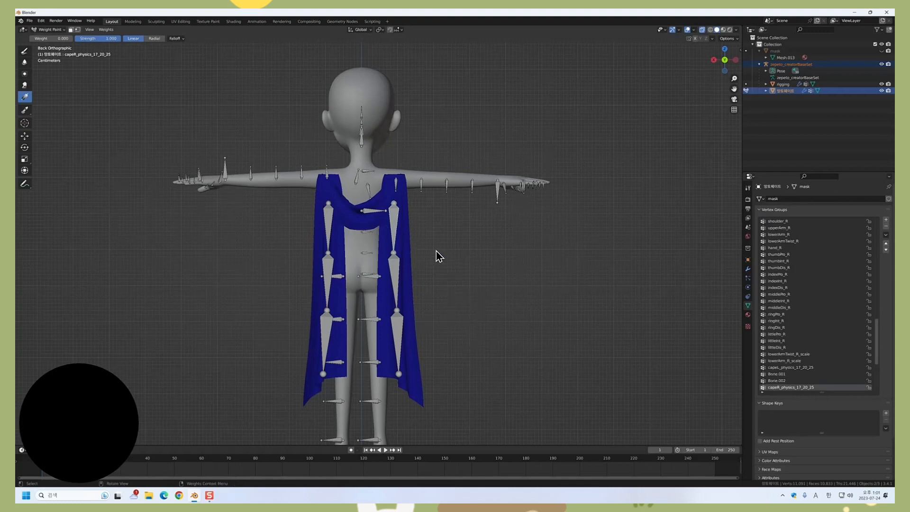
middle_click_drag(436, 253, 442, 239, "shift")
scroll(444, 244, "up", 2)
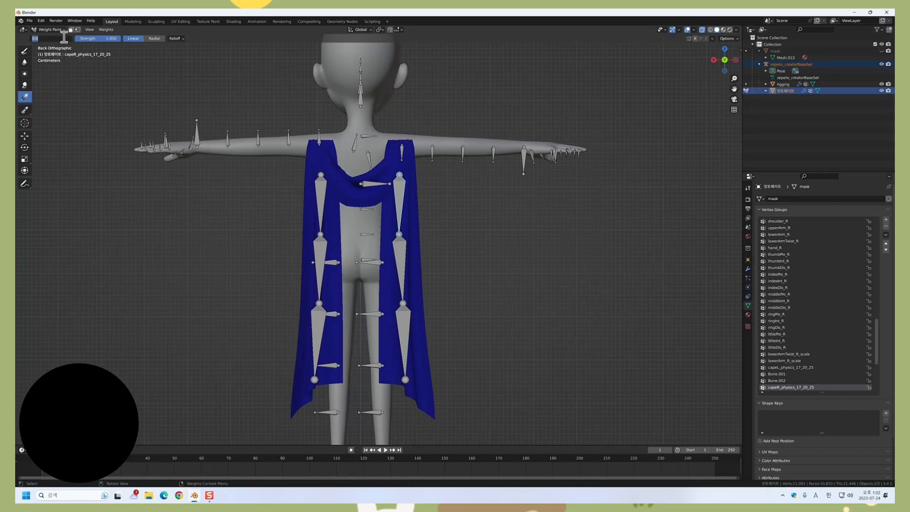
key("Return")
left_click_drag(437, 206, 437, 150)
Step: Rotate the capeR_physics_17_20_25 bone to test how the cape deforms, and undo the rotation
key("r")
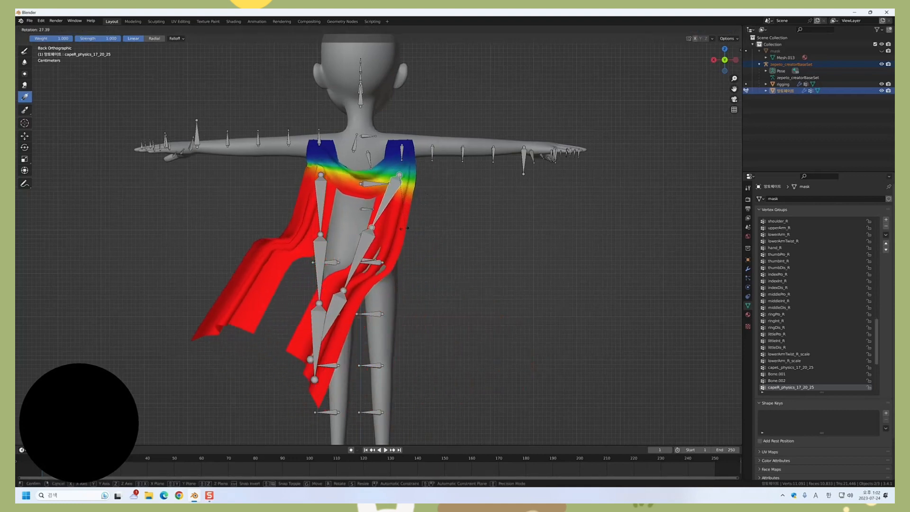
left_click(415, 227)
key("ctrl+z")
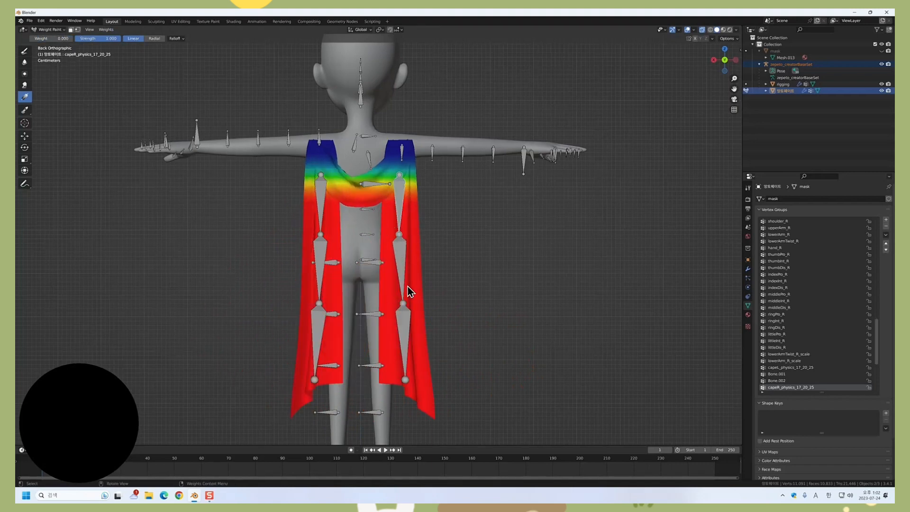
Step: Fade the capeR_physics_17_20_25 weights out on the lower cape and the opposite cape side with weight 0 gradients
left_click_drag(408, 291, 411, 205)
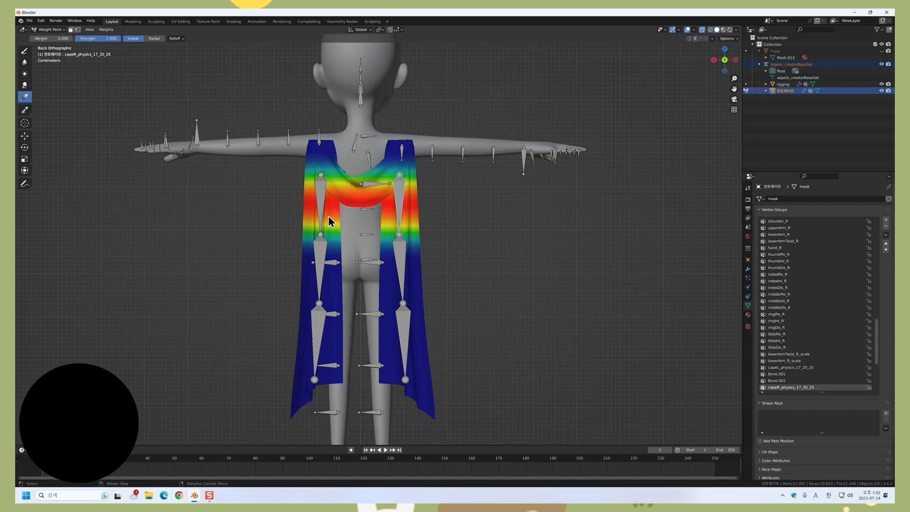
left_click_drag(329, 219, 400, 219)
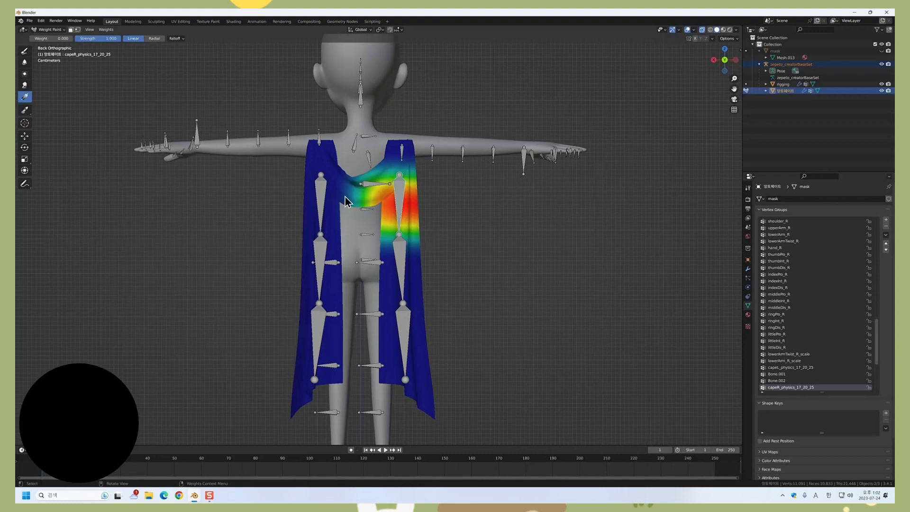
Step: Give the capeL_physics_17_20_25 bone a weight 1 gradient fading out towards the shoulders, undoing and redrawing it until it fits
left_click(324, 182, "ctrl")
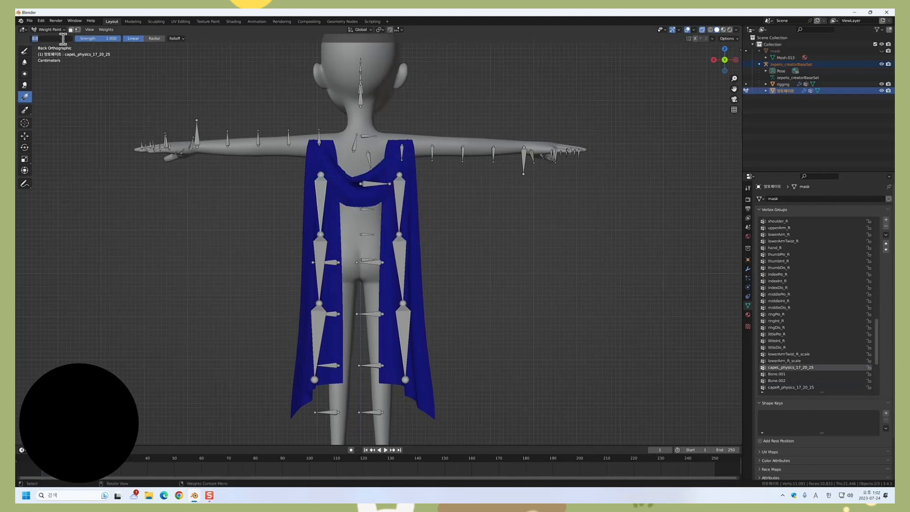
key("Return")
left_click_drag(361, 257, 354, 178)
key("ctrl+z")
left_click_drag(357, 222, 356, 147)
key("ctrl+z")
left_click_drag(362, 220, 362, 146)
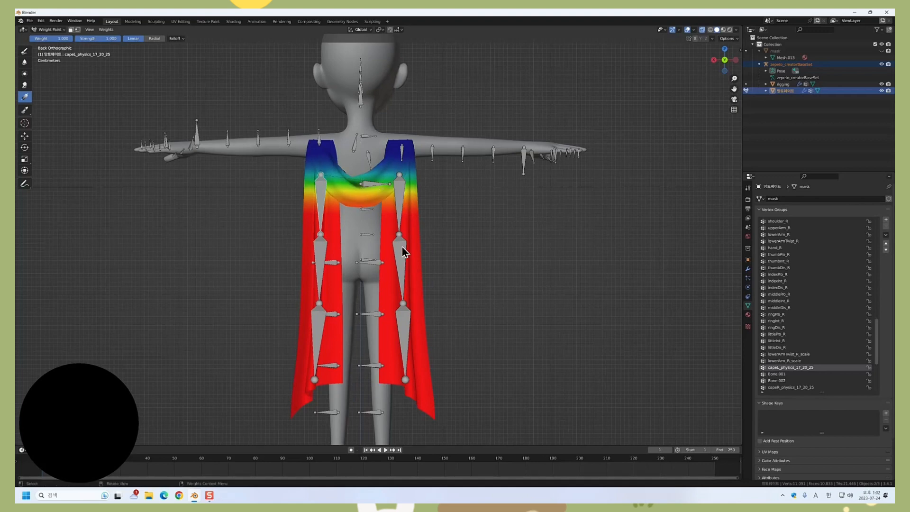
Step: Fade the capeL_physics_17_20_25 weights out on the lower cape with a weight 0 gradient
key("r")
key("Escape")
left_click_drag(351, 257, 360, 206)
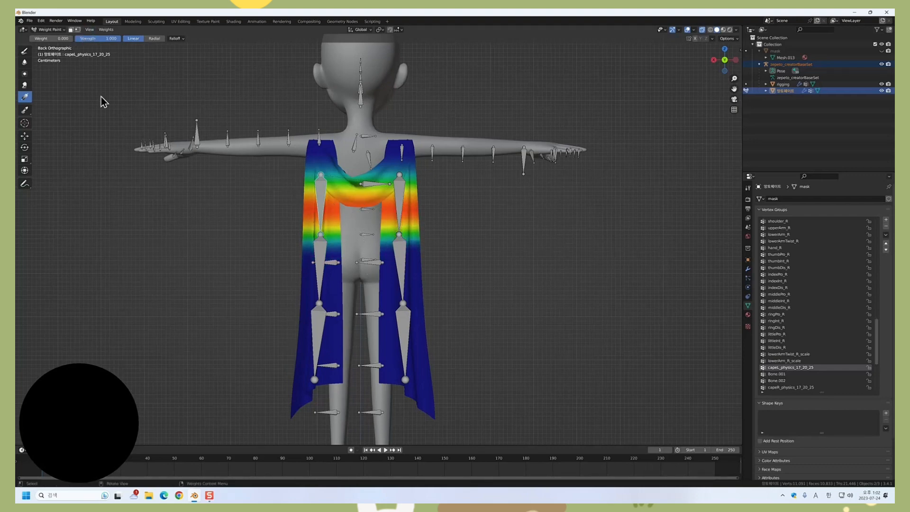
Step: Clear the capeL_physics_17_20_25 weights from the opposite cape side with weight 0 gradients
left_click_drag(404, 223, 338, 226)
left_click_drag(407, 239, 332, 248)
Step: Give Bone.001 a weight 1 gradient over the lower cape, fading out upward around the joint with the capeL bone
left_click(321, 257, "ctrl")
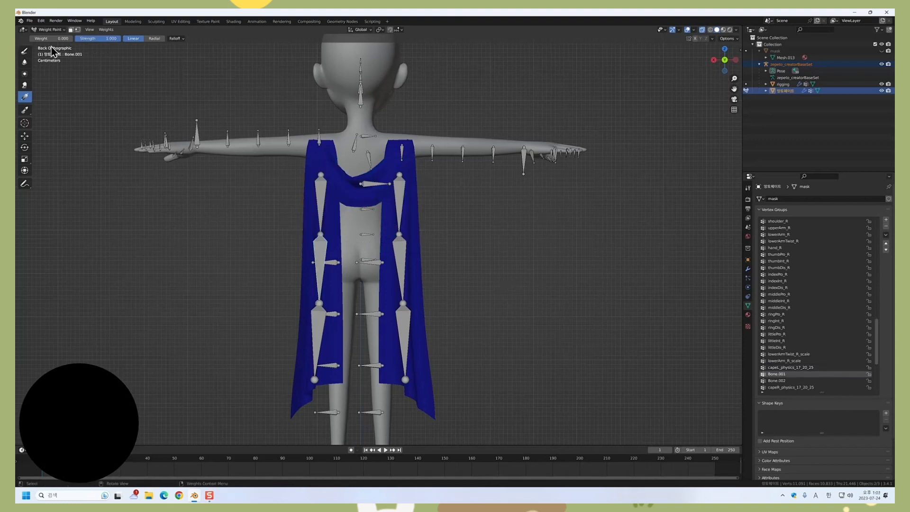
type("1")
key("Return")
left_click_drag(355, 268, 355, 209)
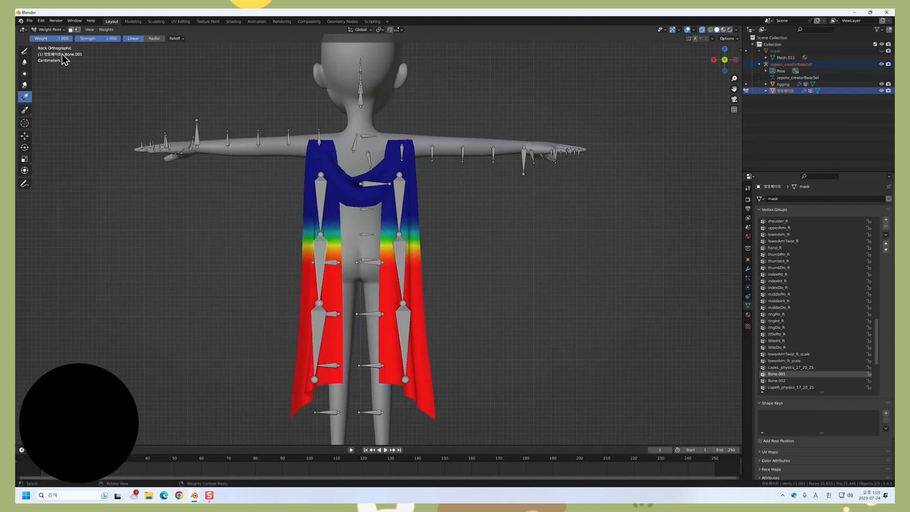
Step: Fade the Bone.001 weights out on the lowest cape section and clear the opposite cape side with weight 0 gradients
left_click(60, 39)
type("0")
key("Return")
mouse_move(352, 354)
left_mouse_down()
mouse_move(352, 281)
mouse_move(388, 301)
mouse_move(300, 284)
left_mouse_up()
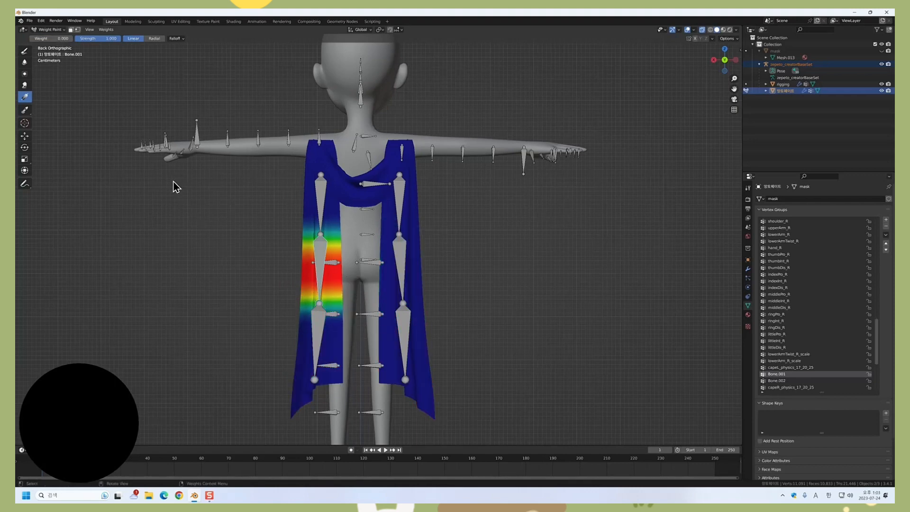
Step: Give Bone.002 a weight 1 gradient on the lowest cape section and clear the opposite cape side with a weight 0 gradient
left_click(324, 326, "ctrl")
left_click(57, 38)
type("1")
key("Return")
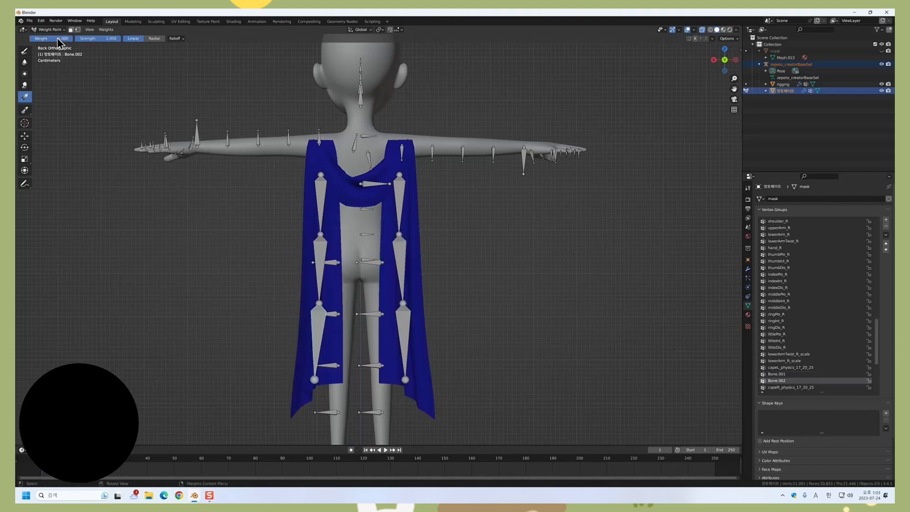
left_click_drag(357, 325, 358, 276)
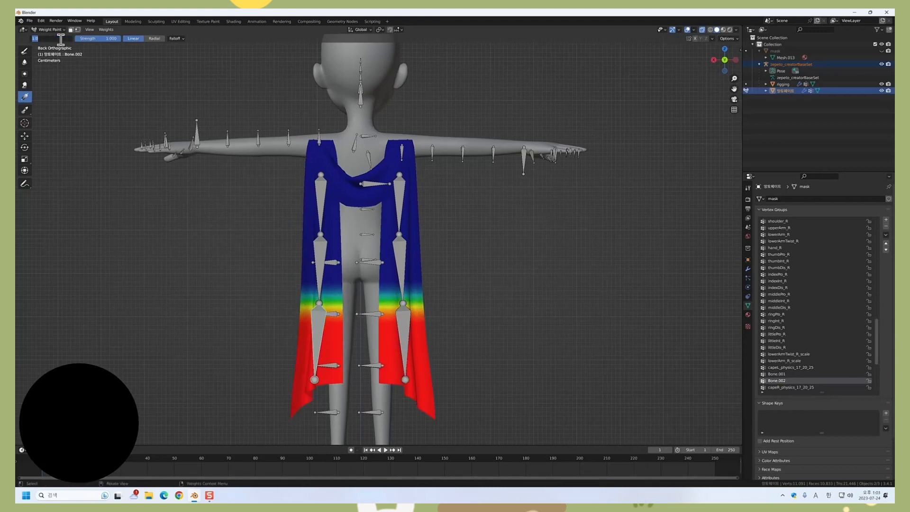
type("0")
key("Return")
left_click_drag(394, 354, 356, 329)
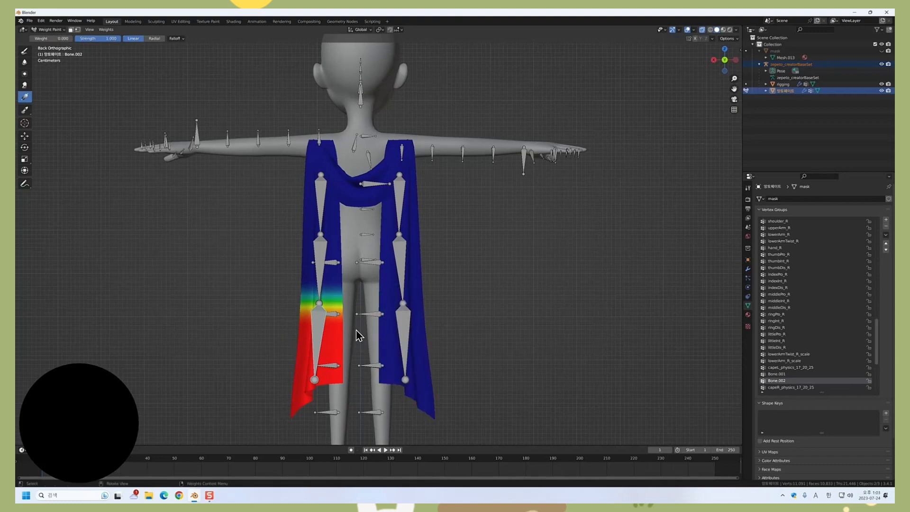
left_click(382, 268, "ctrl")
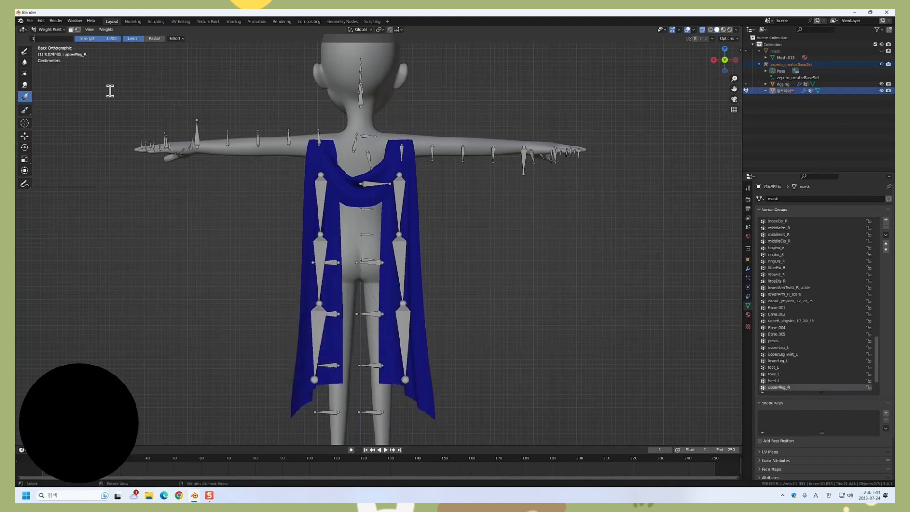
key("Return")
left_click_drag(409, 288, 407, 199)
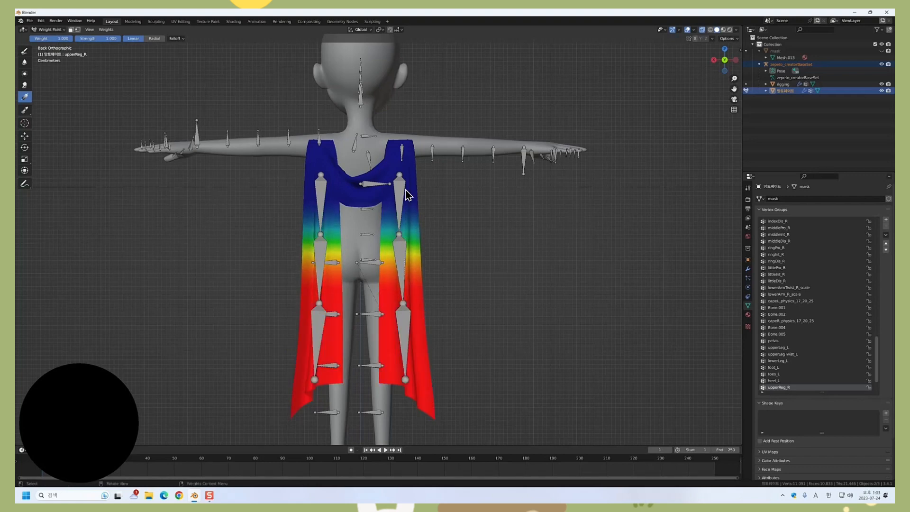
left_click(404, 192, "ctrl")
key("ctrl+z")
Step: Give Bone.004 a weight 1 gradient, and clear the lowest cape section and the opposite side with weight 0 gradients
left_click(415, 265, "ctrl")
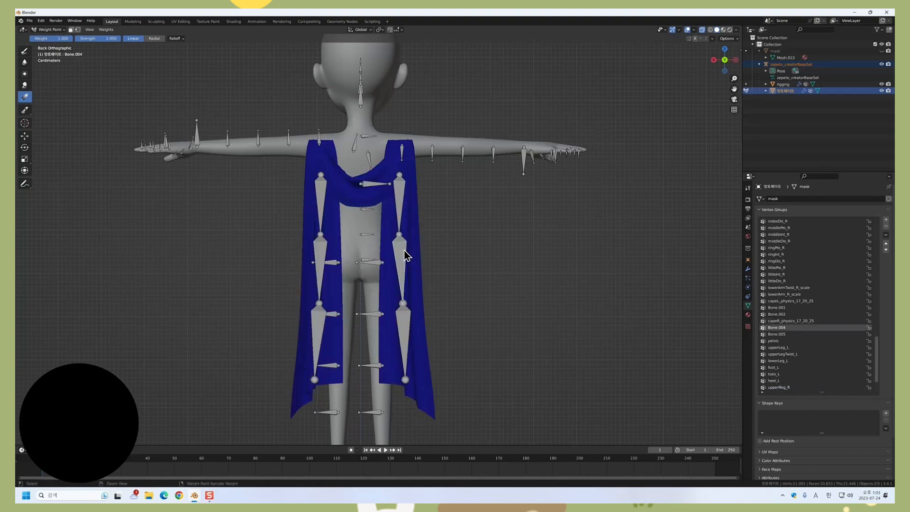
left_click_drag(428, 263, 427, 206)
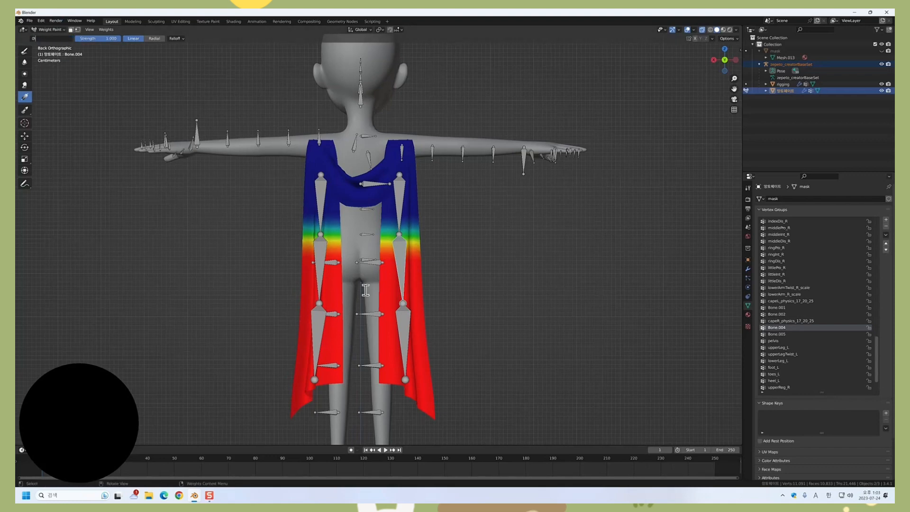
type("0")
key("Return")
mouse_move(417, 346)
left_mouse_down()
mouse_move(427, 319)
mouse_move(418, 262)
left_mouse_up()
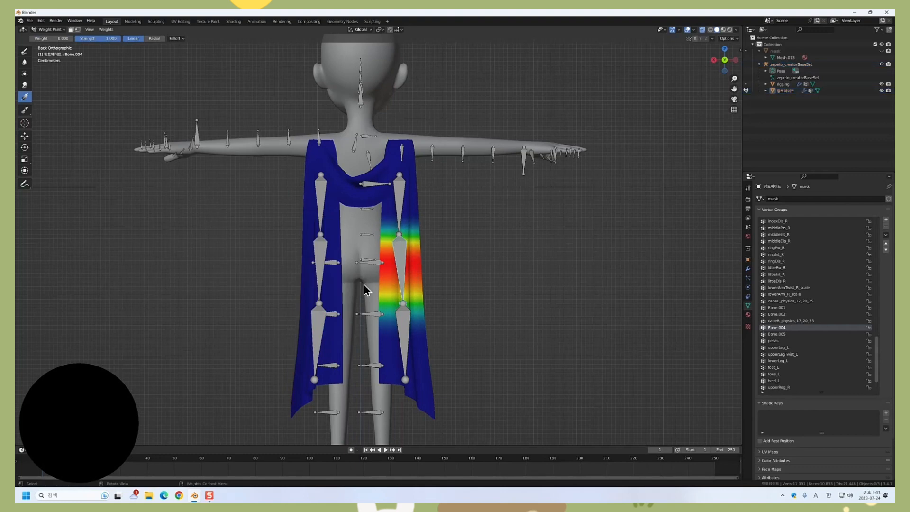
Step: Give Bone.005 a weight 1 gradient on the lowest cape section, fading out upward around its upper joint
left_click(409, 325, "ctrl")
left_click(63, 39)
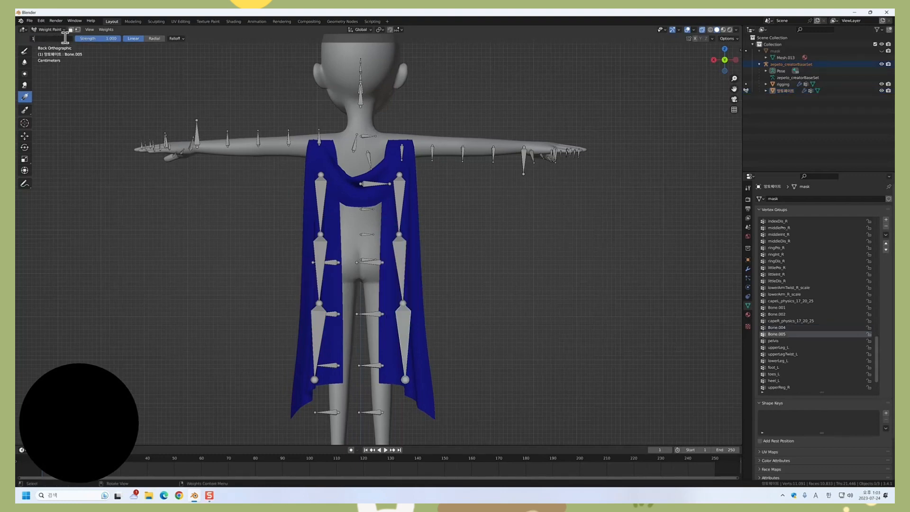
type("1")
key("Return")
left_click_drag(433, 352, 431, 264)
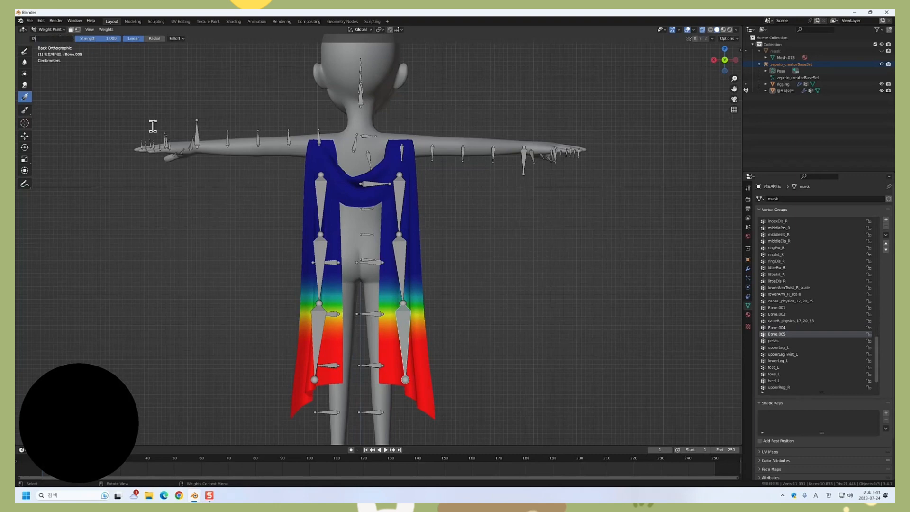
Step: Clear the Bone.005 weights from the opposite cape side with weight 0 gradients
key("Return")
left_click(62, 38)
type("0")
key("Return")
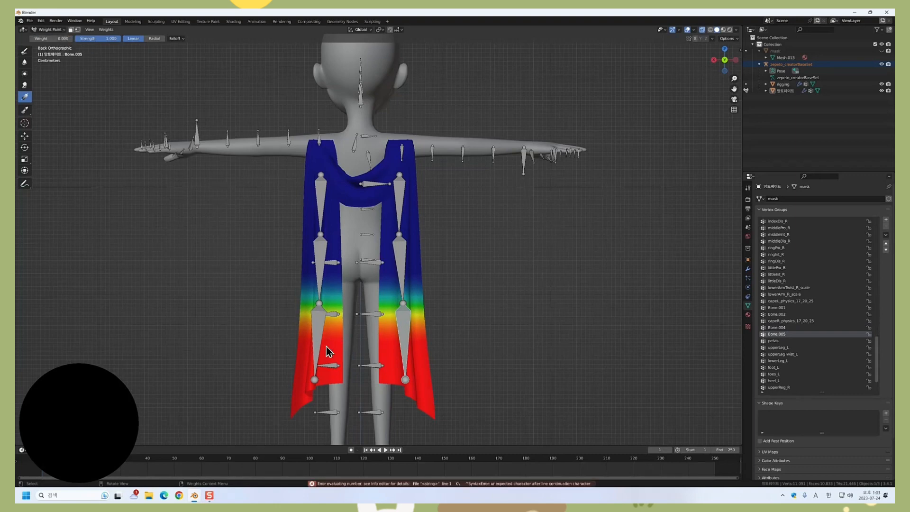
left_click_drag(328, 347, 361, 357)
left_click_drag(331, 356, 358, 356)
left_click_drag(338, 354, 360, 357)
Step: Check the capeL chain weights and test-rotate the capeL_physics_17_20_25 and capeR_physics_17_20_25 bones, cancelling each rotation
left_click(323, 318, "ctrl")
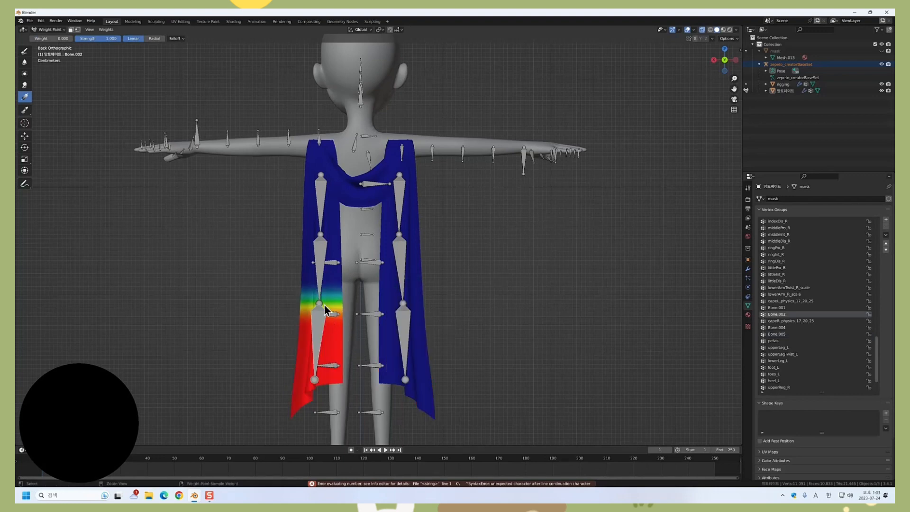
left_click(320, 255, "ctrl")
left_click(320, 197, "ctrl")
key("r")
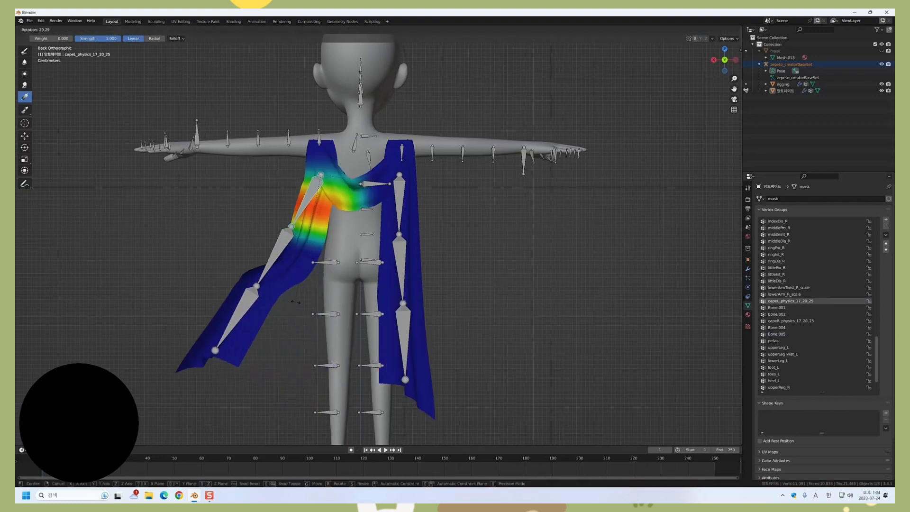
right_click(338, 247)
left_click(397, 208, "ctrl")
key("r")
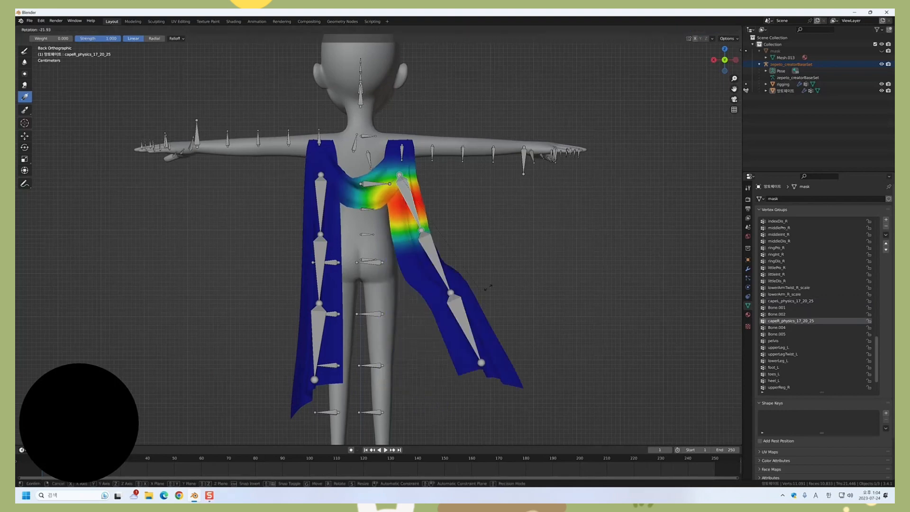
right_click(390, 256)
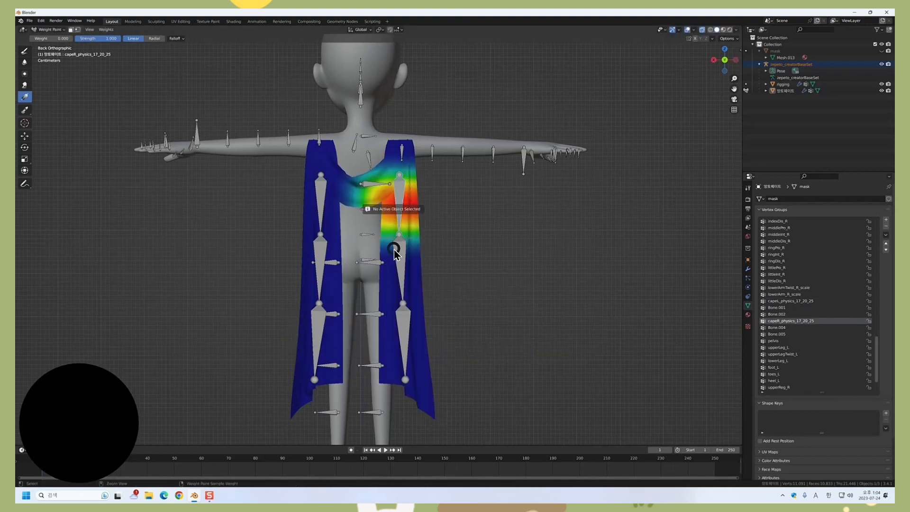
Step: Remove the whole cape from the upperArm_L vertex group and bring up the upperArm_L_scale weights
left_click(321, 144, "ctrl")
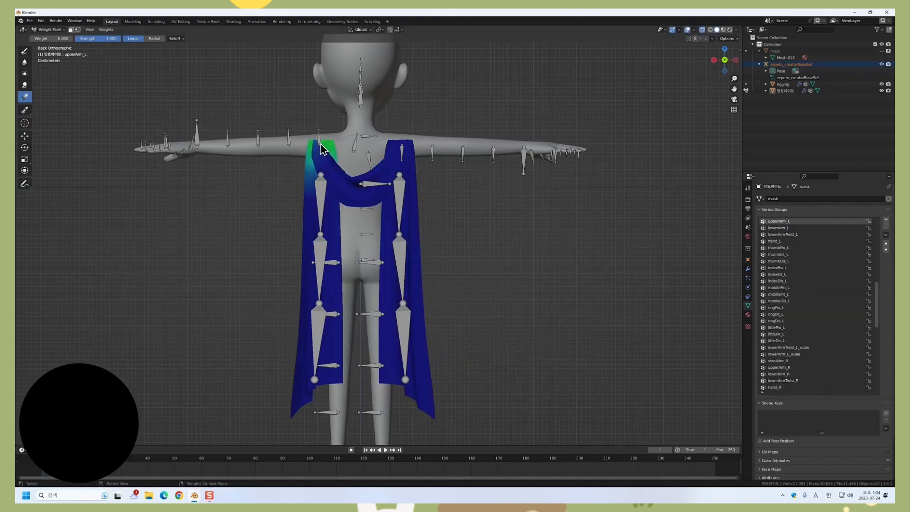
middle_click_drag(329, 156, 338, 181, "shift")
key("Tab")
left_click(807, 401)
key("Tab")
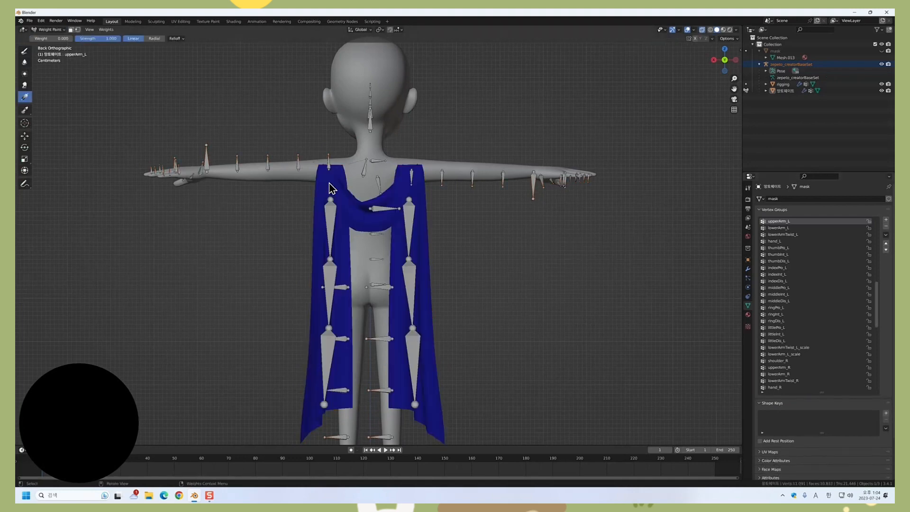
left_click(337, 184, "ctrl")
left_click(25, 62)
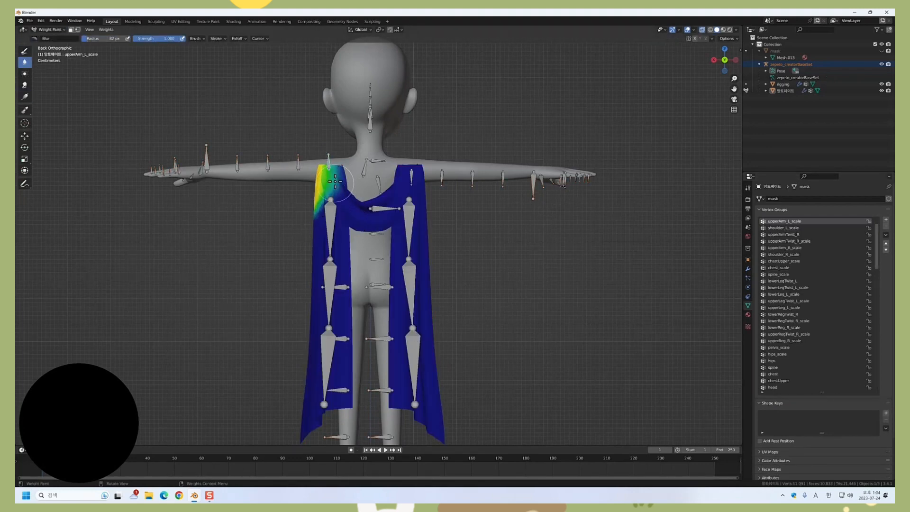
Step: Remove the whole cape from the shoulder_R vertex group and bring up the shoulder_R_scale weights
left_click(379, 181, "ctrl")
key("Tab")
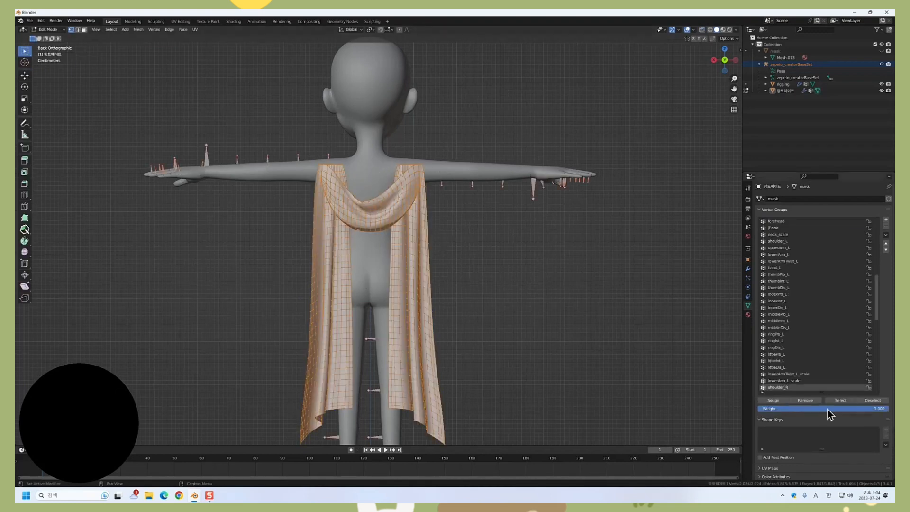
left_click(807, 401)
key("Tab")
left_click(379, 183, "ctrl")
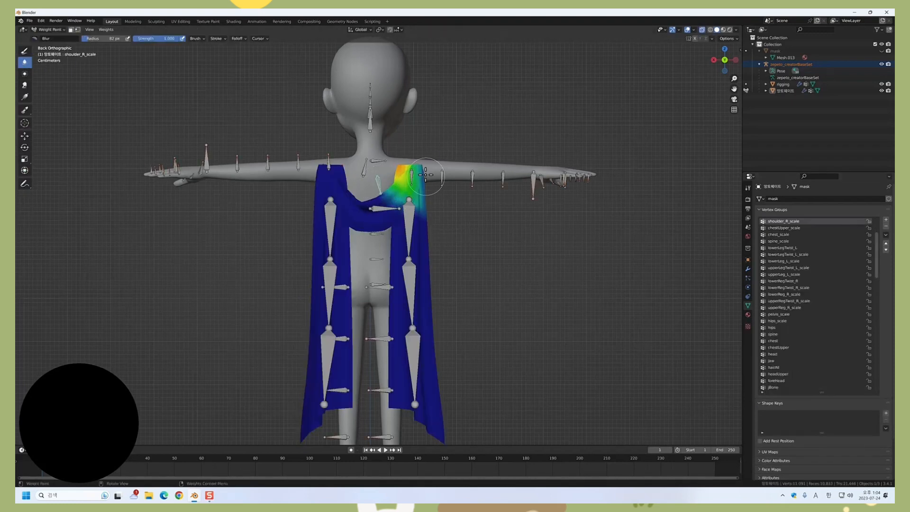
Step: Remove the whole cape from the shoulder_L vertex group and bring up the shoulder_L_scale weights
left_click(375, 190, "ctrl")
key("Tab")
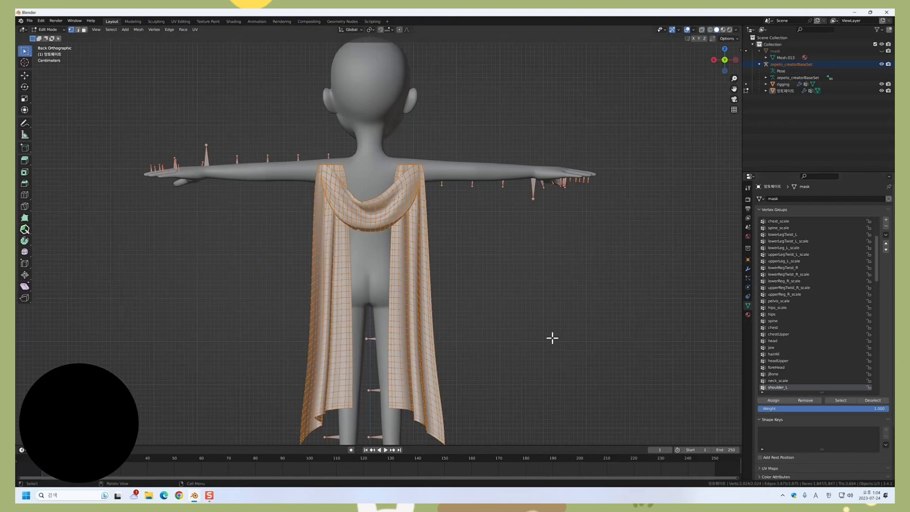
key("Tab")
left_click(355, 180, "ctrl")
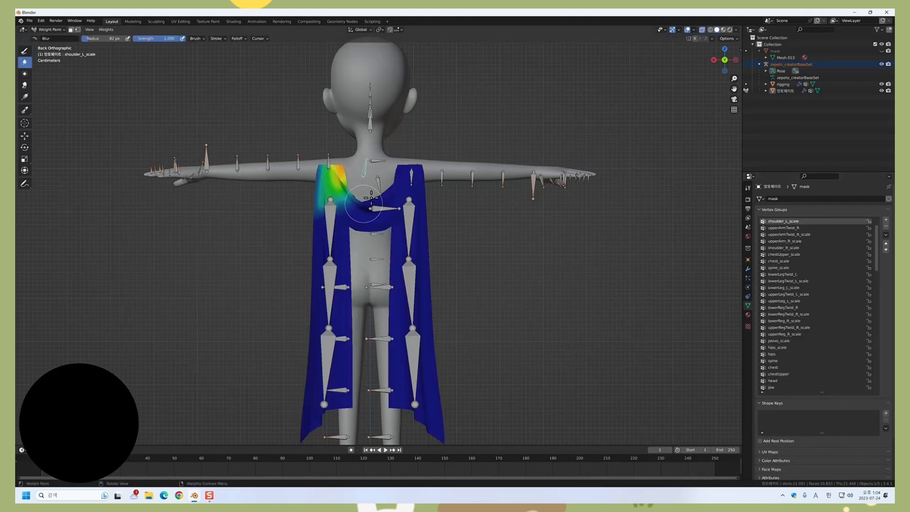
Step: Test-scale the upperArm_L_scale bone, cancel it, and fade its weights out below the shoulder with a weight 0 gradient
left_click(328, 159, "ctrl")
key("s")
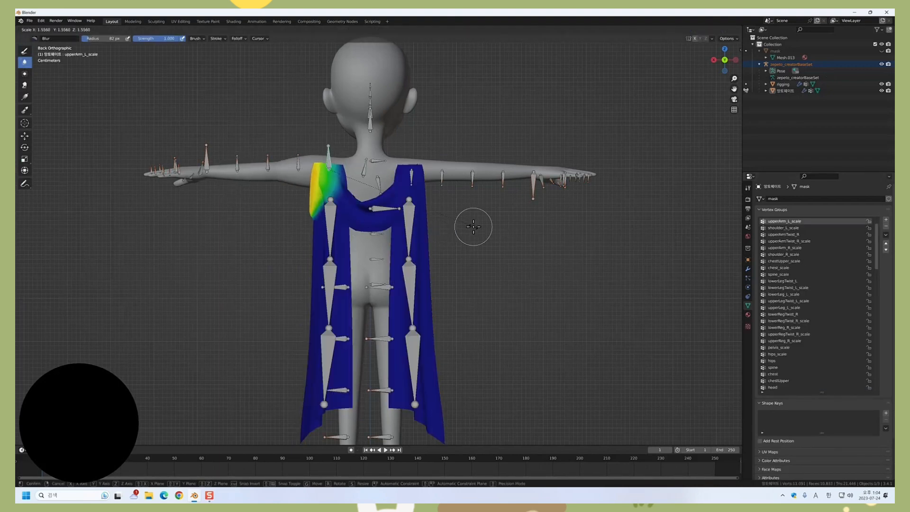
key("Escape")
left_click(25, 97)
left_click_drag(347, 218, 356, 141)
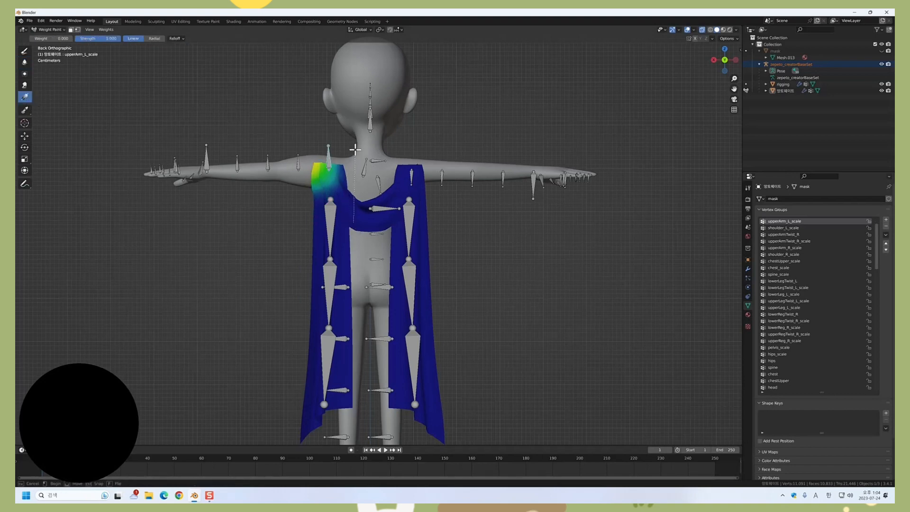
Step: Remove the cape from the upperArm_R vertex group and fade the upperArm_R_scale weights below the shoulder with a weight 0 gradient
left_click(411, 174, "ctrl")
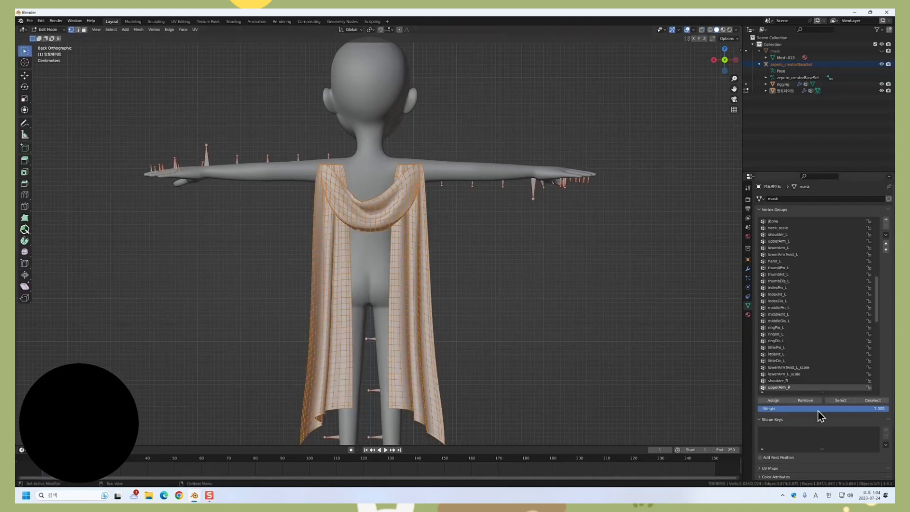
left_click(414, 180, "ctrl")
left_click(25, 62)
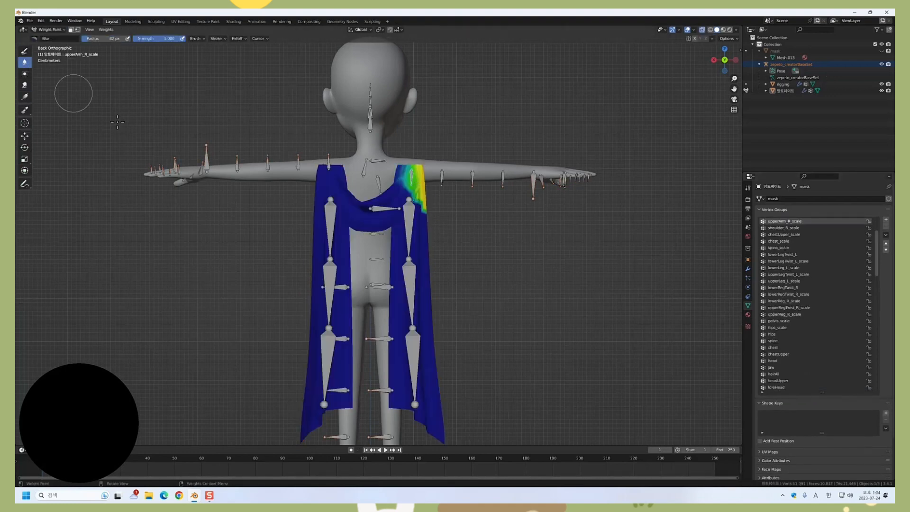
left_click(25, 98)
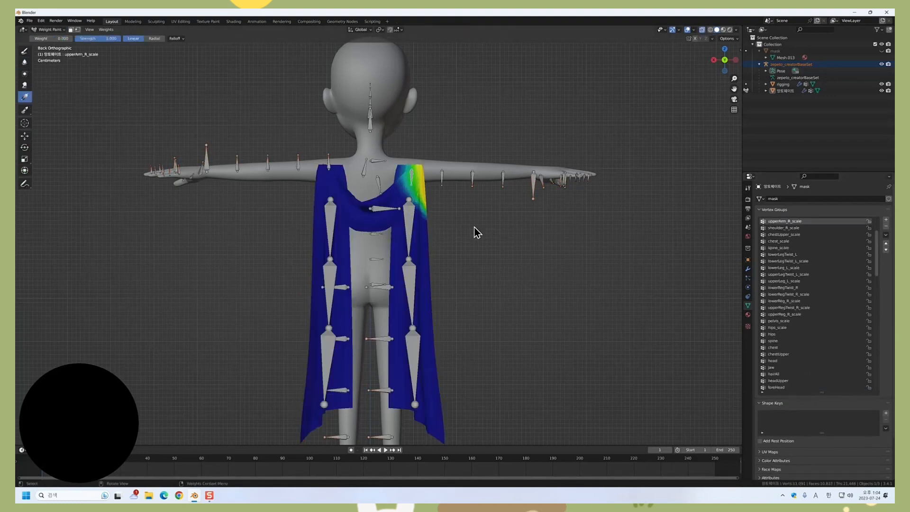
left_click_drag(471, 228, 463, 135)
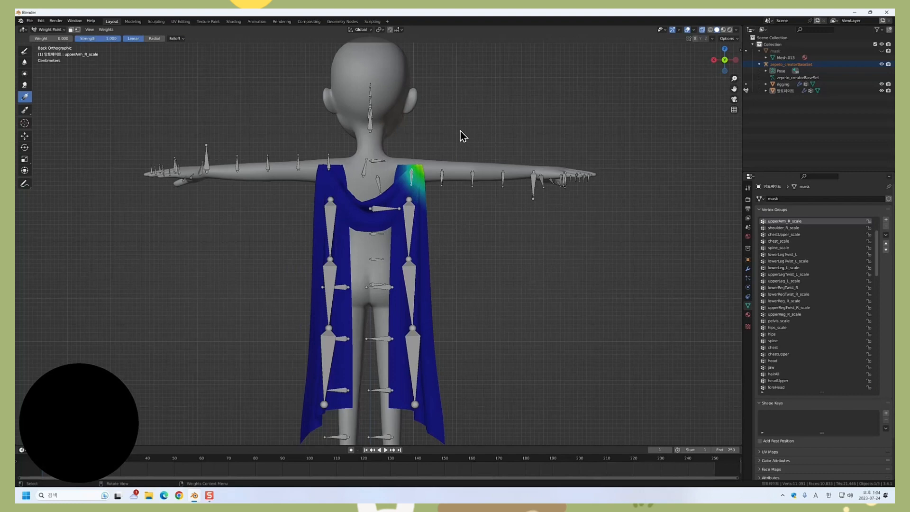
Step: Examine the cape weights of the right shoulder, neck, chestUpper and chestUpper_scale bones
left_click(377, 180, "ctrl")
left_click(379, 161, "ctrl")
left_click(378, 161, "ctrl")
left_click(382, 209, "ctrl")
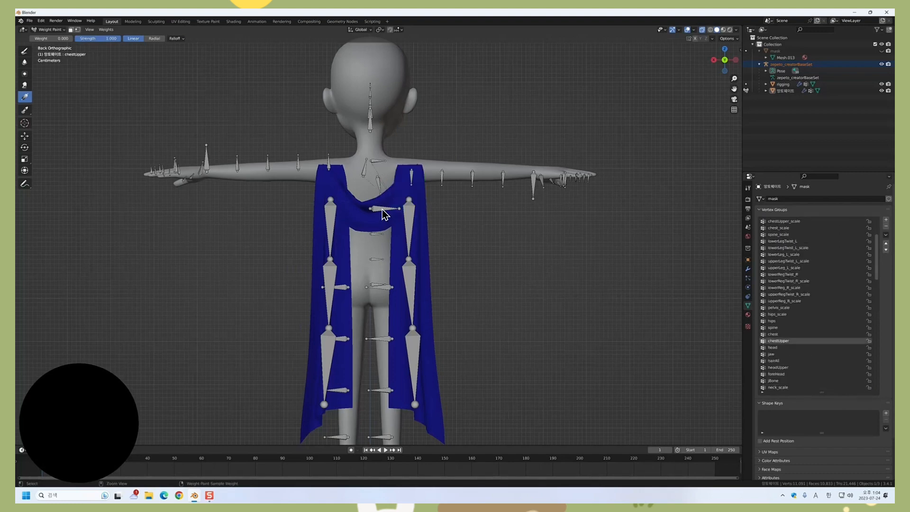
left_click(382, 209, "ctrl")
left_click(375, 218, "ctrl")
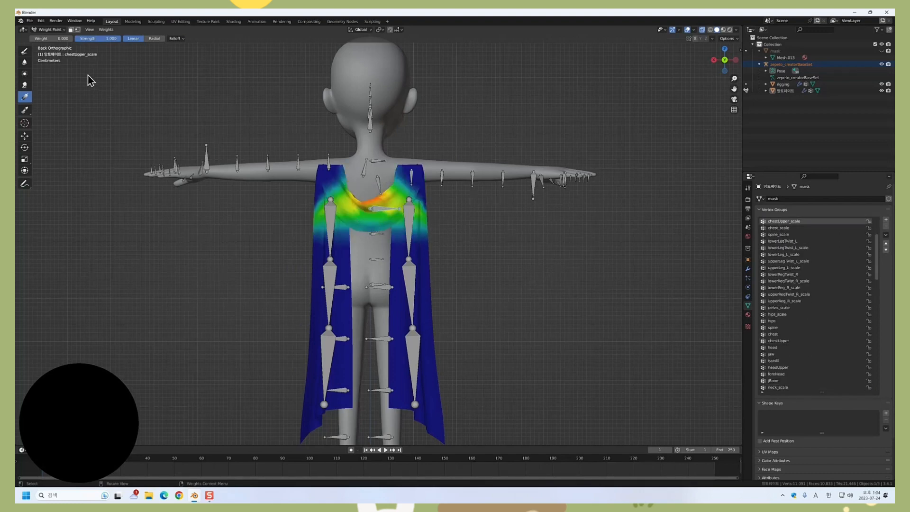
left_click(64, 32)
left_click(58, 36)
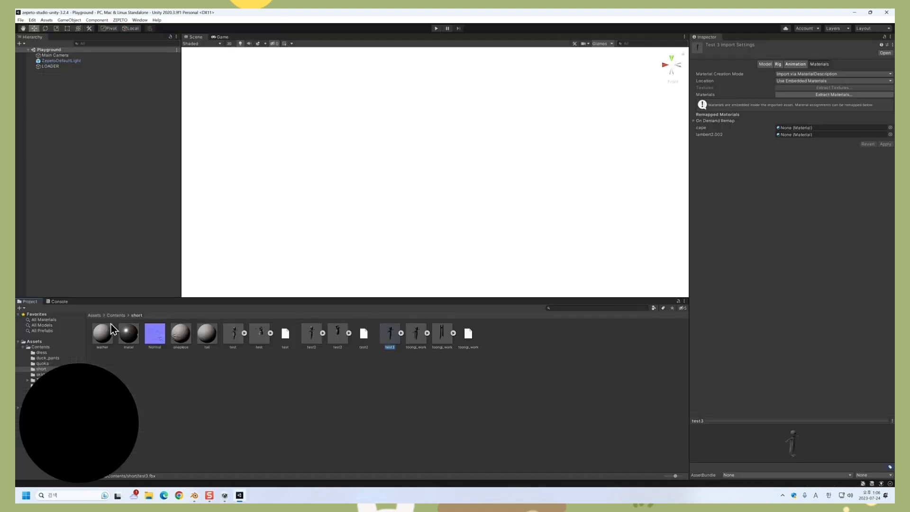
Step: Remap the test3 model's cape material to leather, apply it, and convert test3 to ZEPETO style
left_click_drag(419, 266, 812, 128)
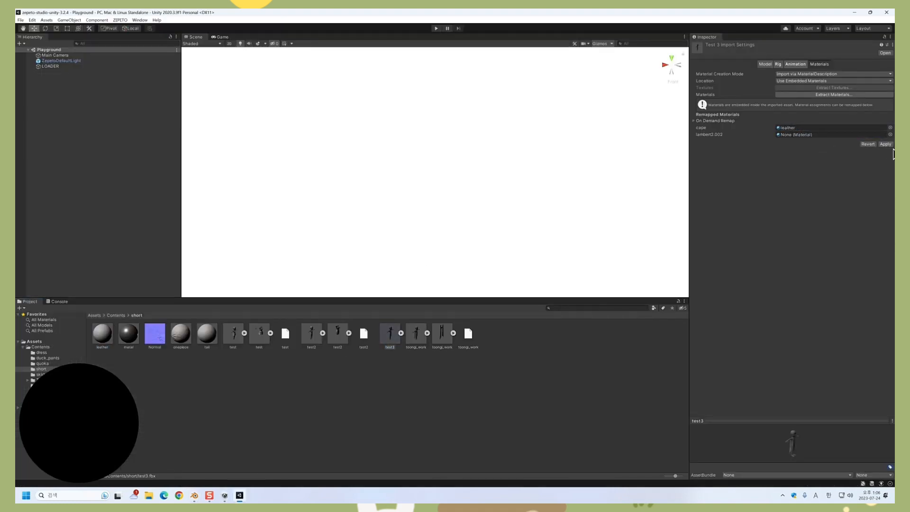
right_click(382, 338)
mouse_move(483, 280)
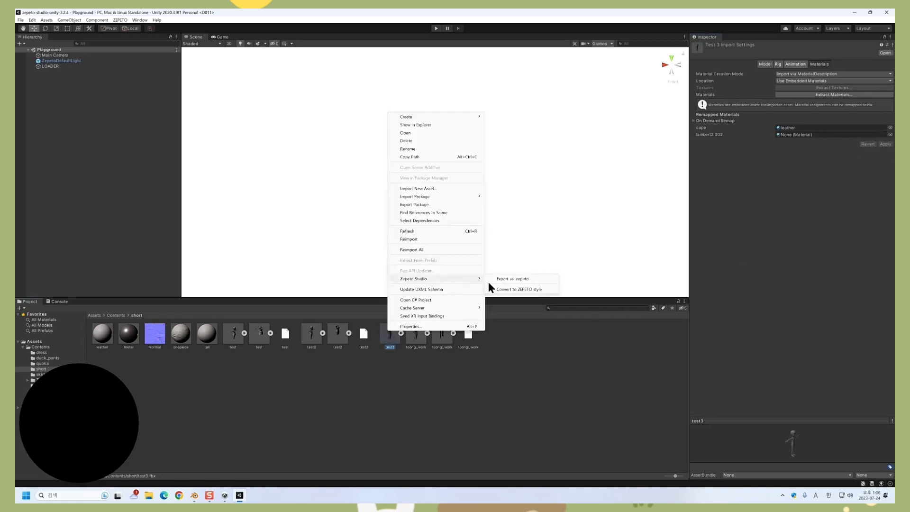
left_click(526, 290)
Step: Export the converted test3 prefab as .zepeto and check the cape on the avatar preview in ZEPETO Studio
double_click(414, 337)
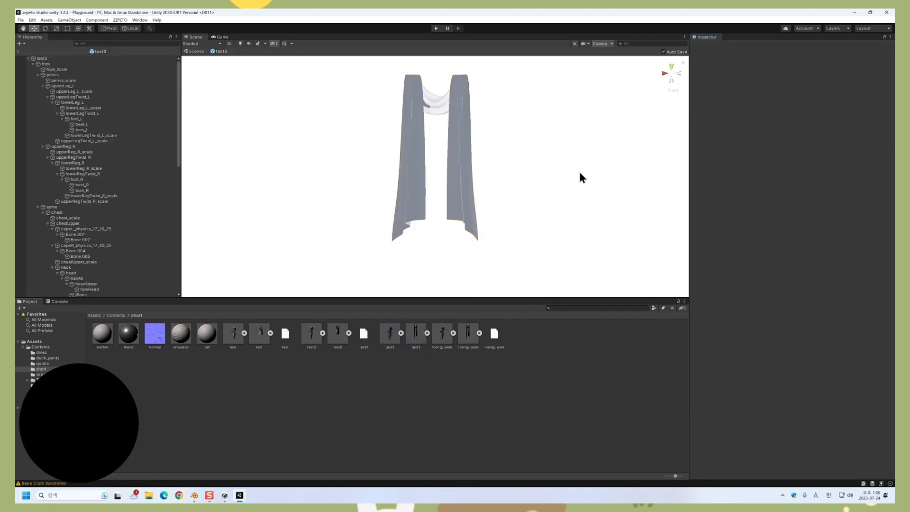
left_click(670, 79)
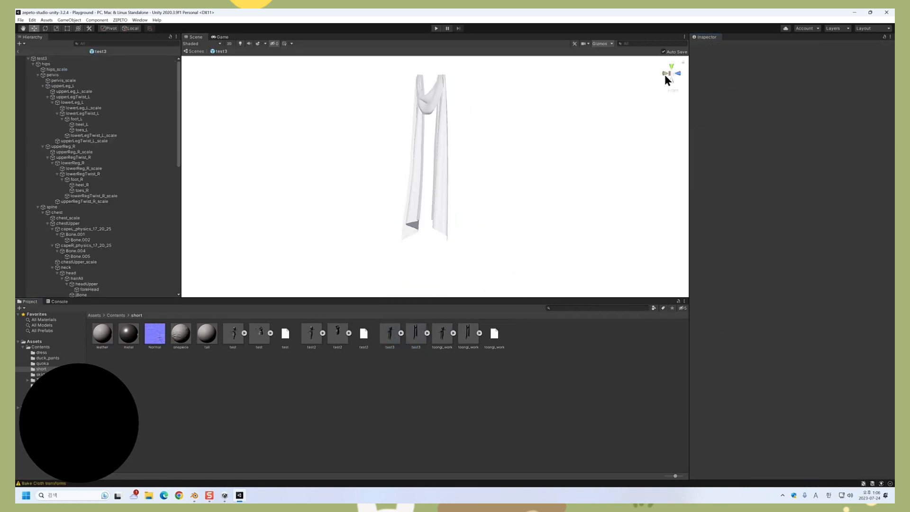
right_click(419, 339)
left_click(486, 283)
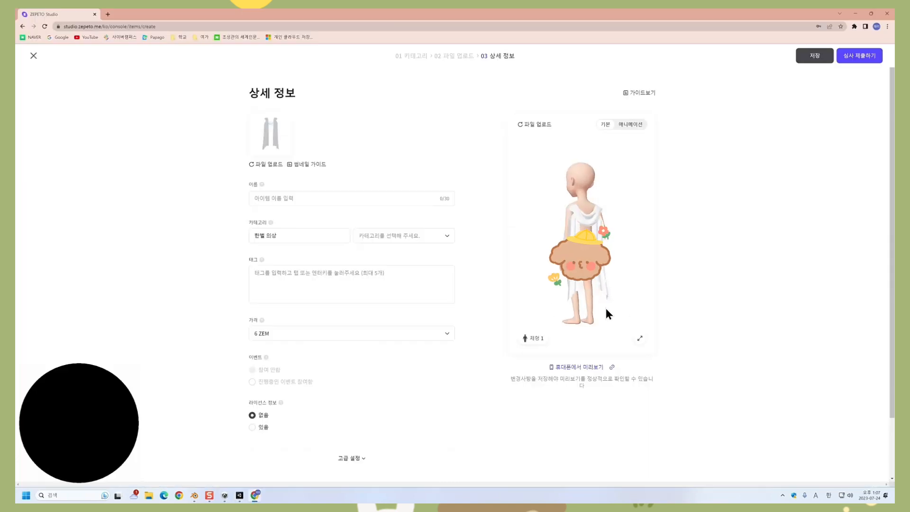
left_click_drag(606, 309, 593, 323)
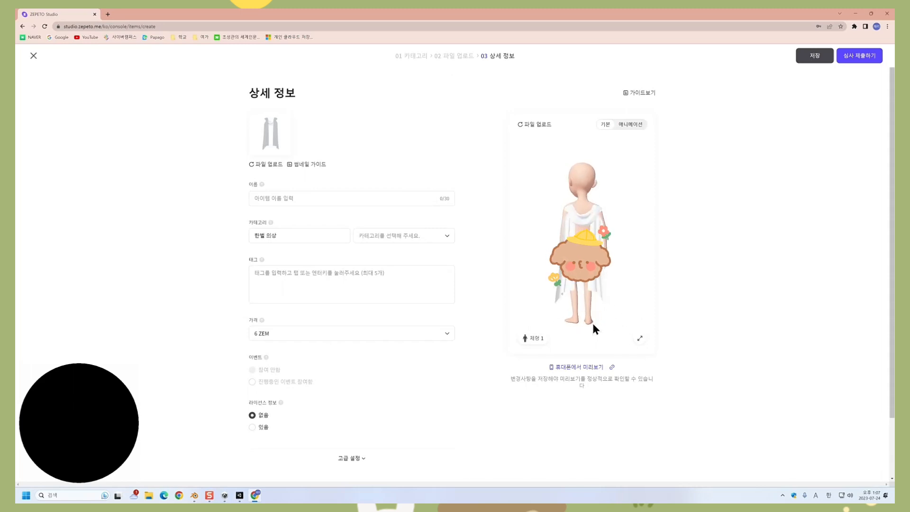
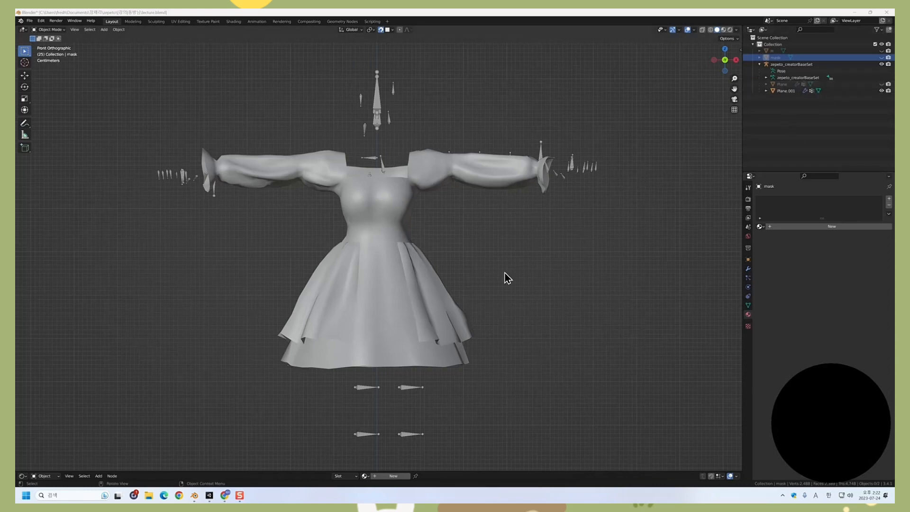
Step: Add a new bone to the zepeto_creatorBaseSet armature of the dress and scale it to about 0.31
scroll(437, 289, "down", 2)
scroll(446, 299, "up", 1)
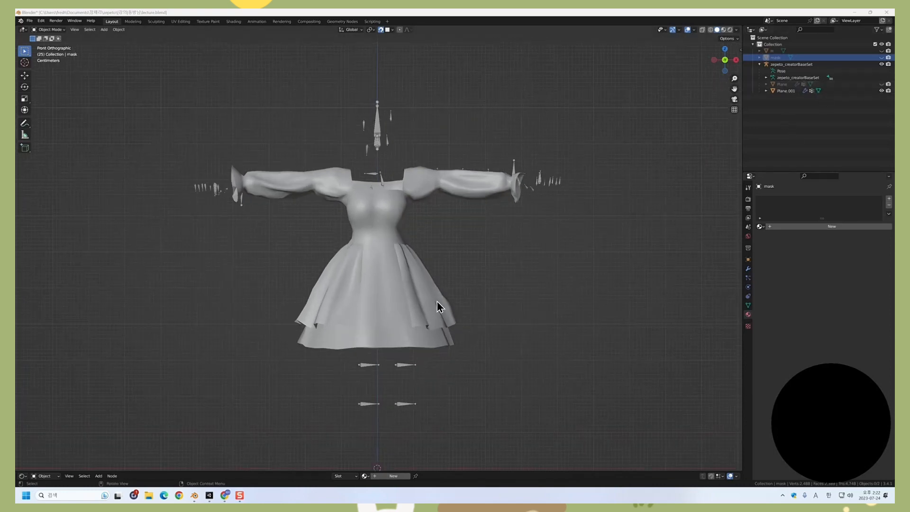
left_click(404, 366)
key("Tab")
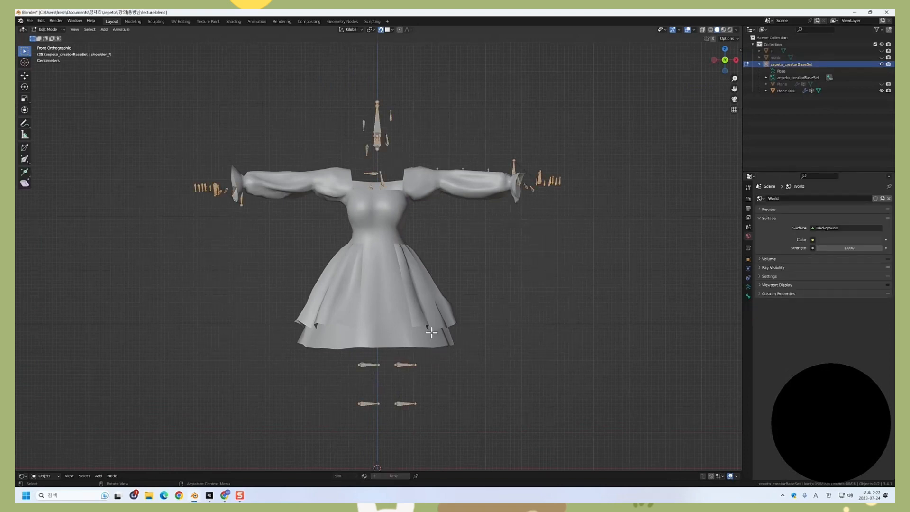
key("shift+a")
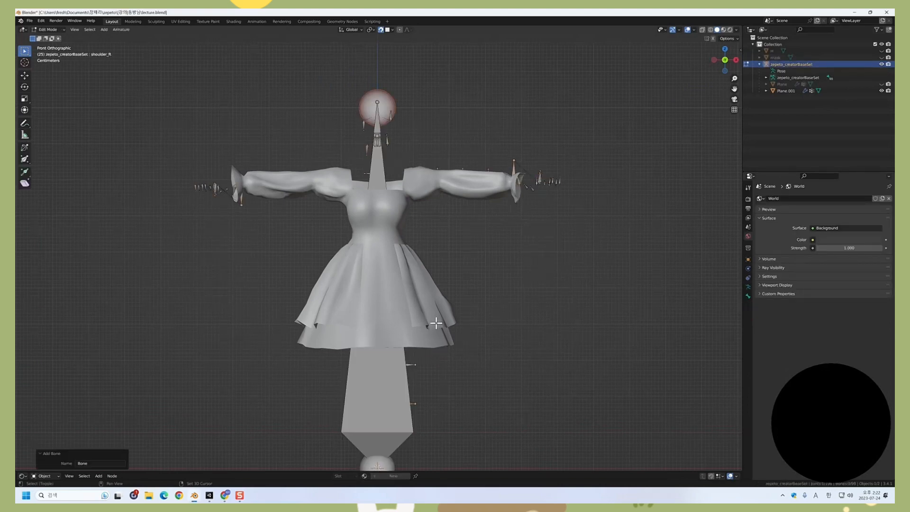
left_click(385, 401)
key("s")
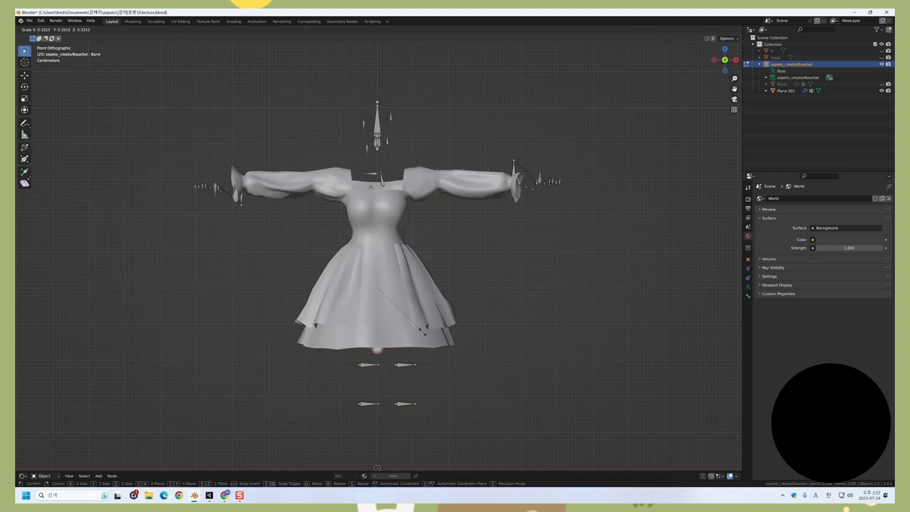
left_click(420, 331)
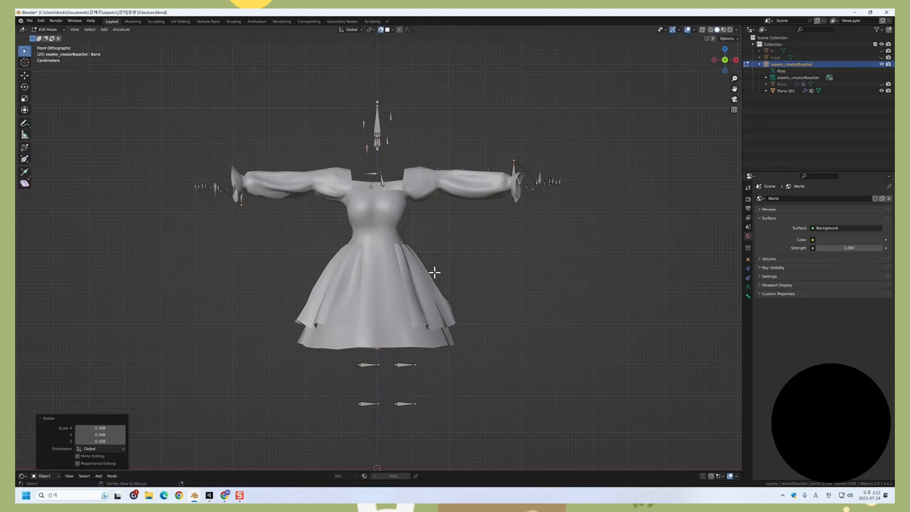
Step: With X-ray display on, flip the new bone upside down by about 180° and scale it to about 0.55
middle_click_drag(435, 272, 392, 294)
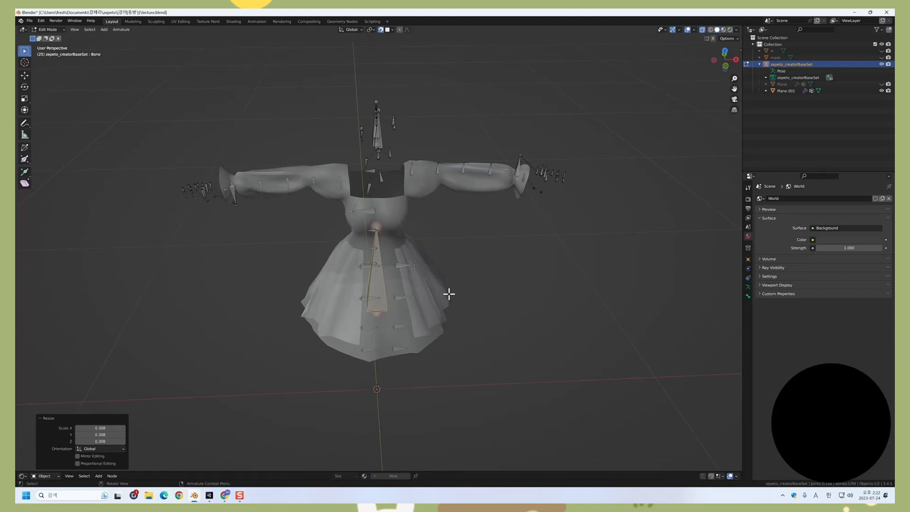
key("KP_1")
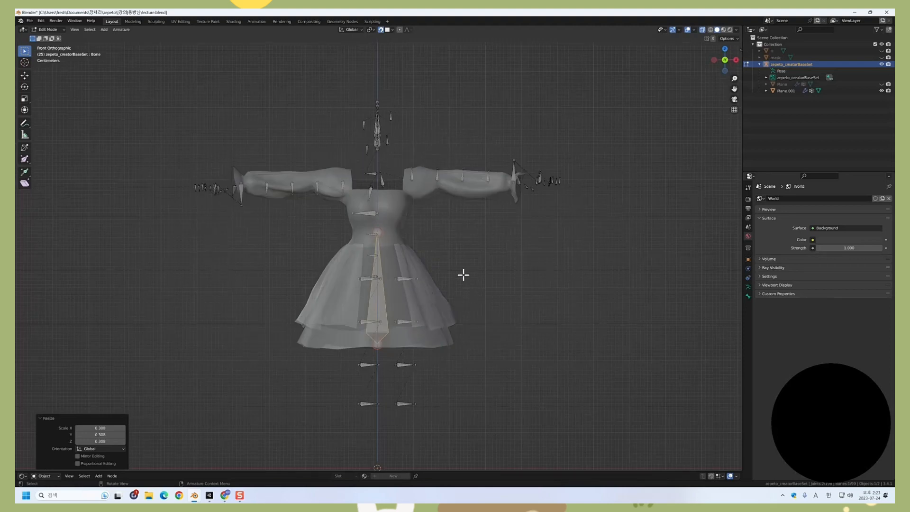
key("r")
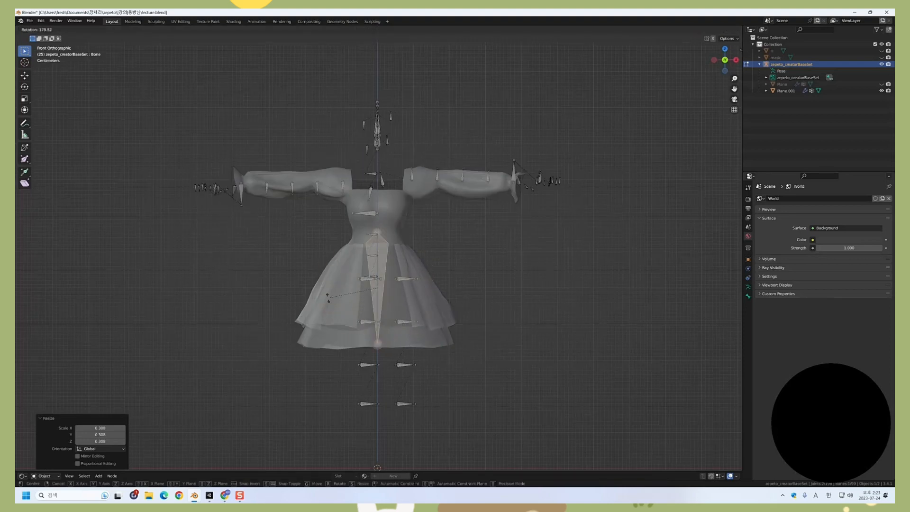
left_click(327, 296)
key("s")
left_click(448, 296)
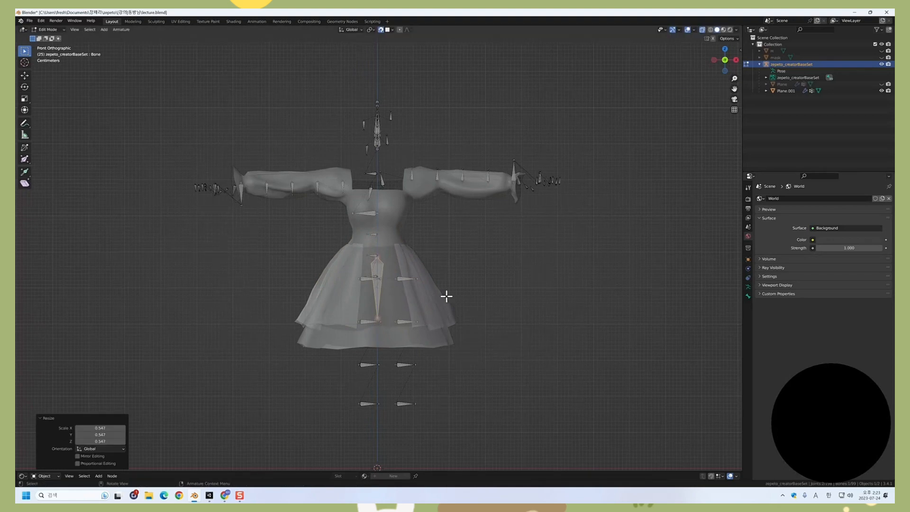
Step: Move the bone about 0.075 m along X and 0.07 m down into the skirt, then nudge it back about 0.01 m in X
key("g")
key("x")
left_click(473, 304)
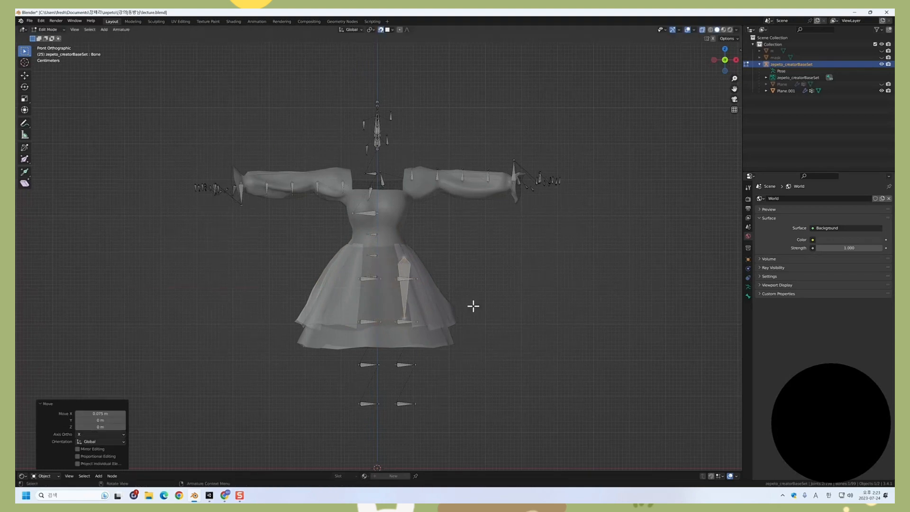
key("g")
key("z")
left_click(467, 331)
key("g")
key("x")
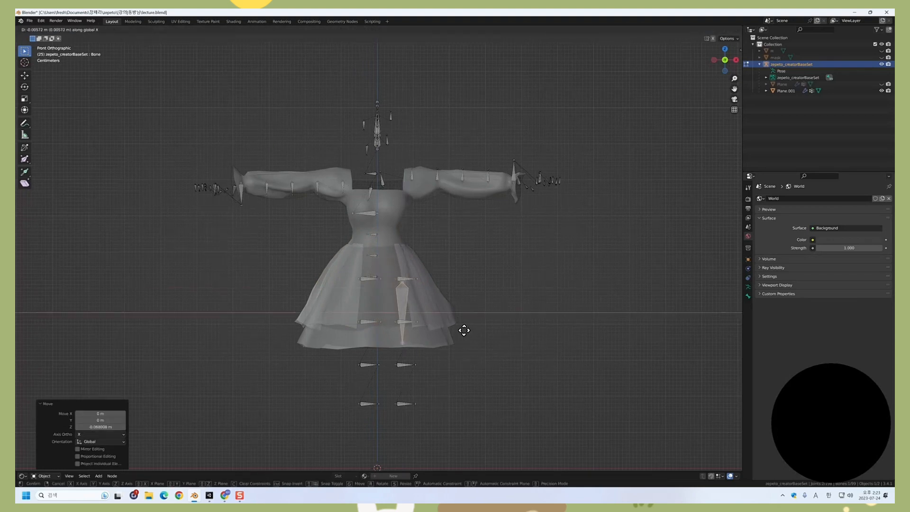
left_click(463, 331)
Step: Tilt the bone about 24° around X to follow the skirt's front slope, shifting it about 0.12 m forward and 0.01 m up
key("KP_3")
key("r")
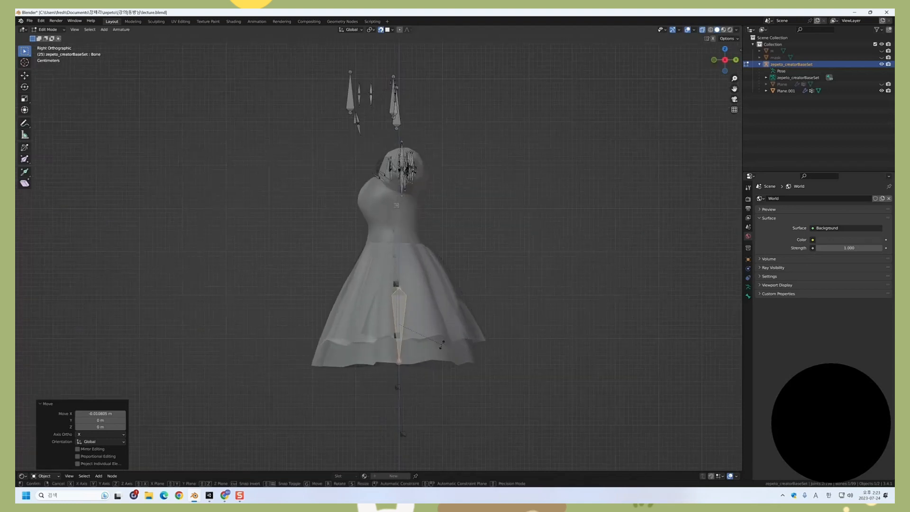
key("x")
left_click(446, 379)
key("g")
key("y")
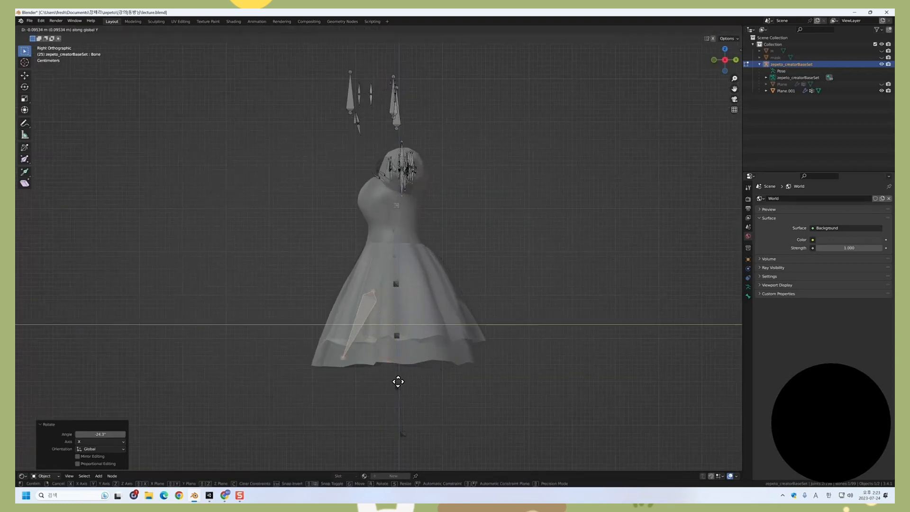
left_click(395, 380)
key("g")
key("z")
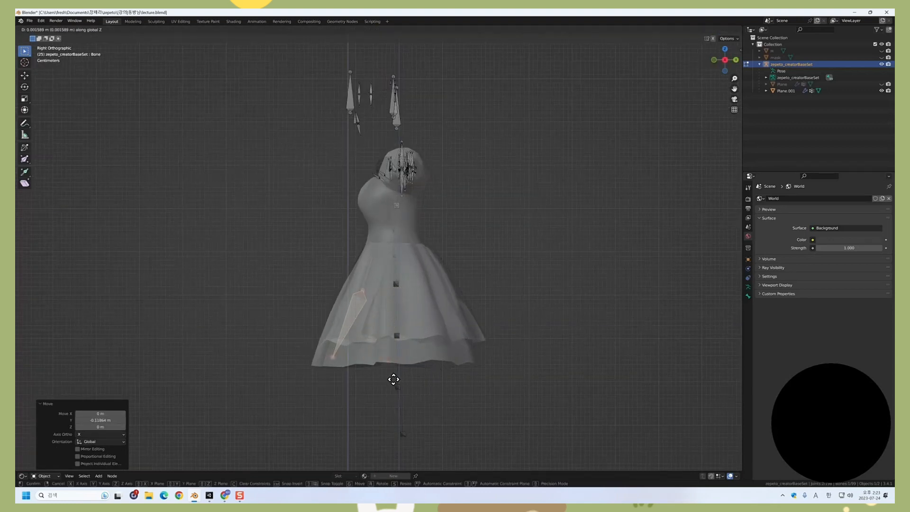
left_click(388, 376)
Step: Duplicate the front skirt bone along X and place the copy symmetrically on the other side of the skirt's front
key("KP_1")
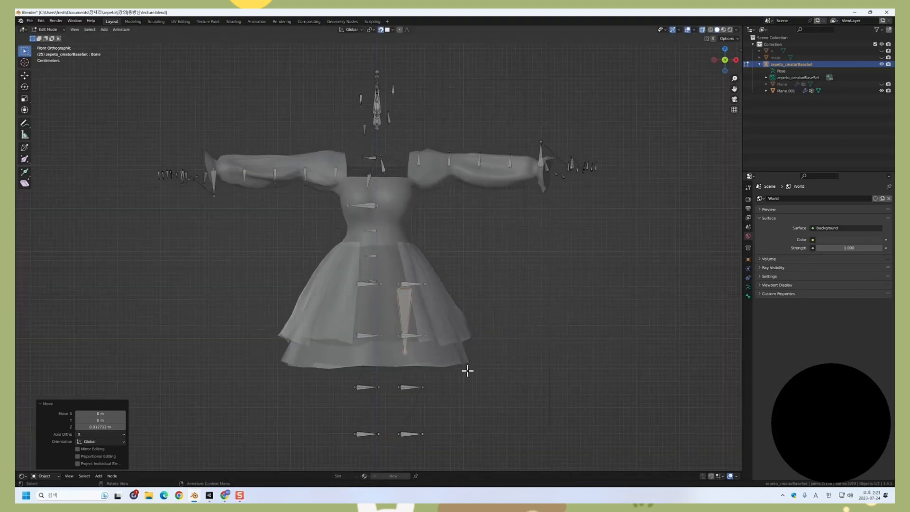
key("shift+d")
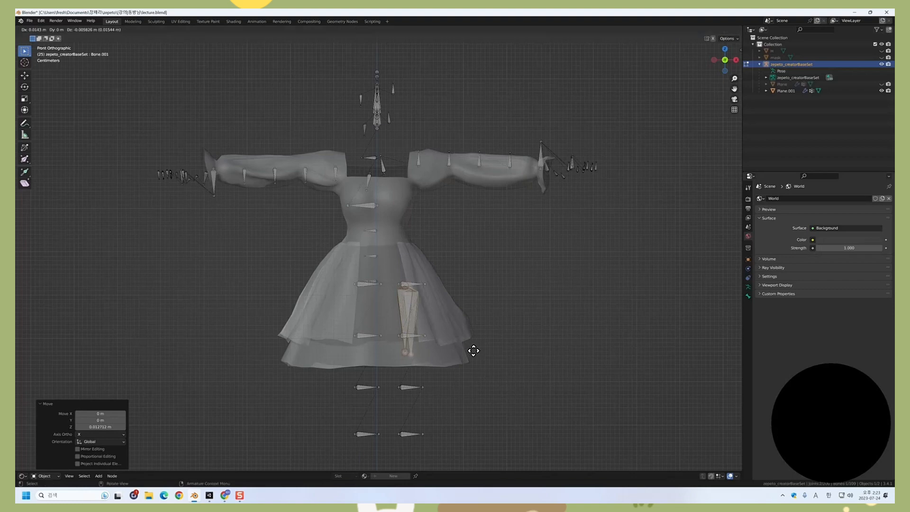
key("x")
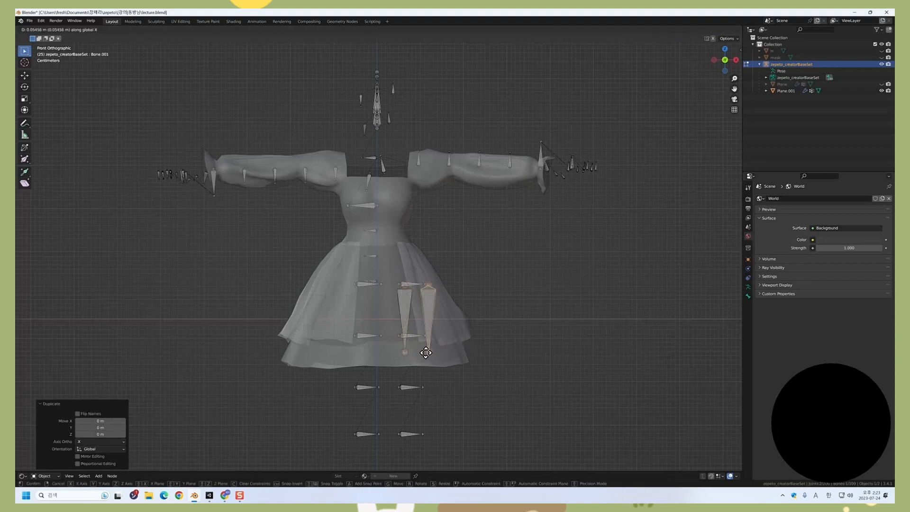
left_click(383, 347)
key("g")
key("x")
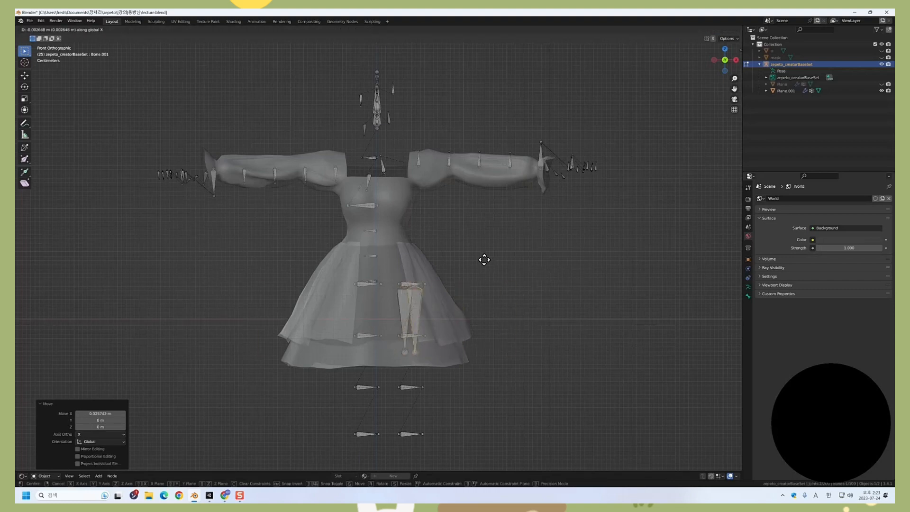
left_click(425, 264)
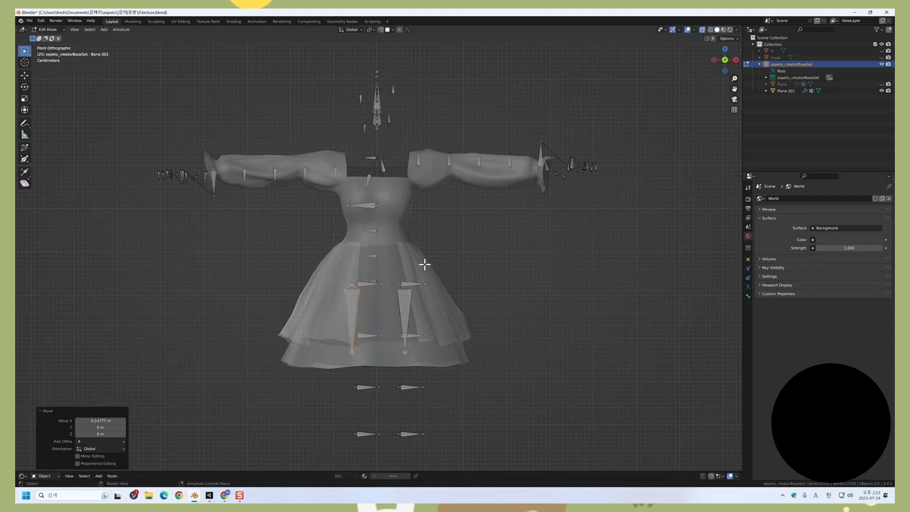
Step: Duplicate one front skirt bone along Y, mirror the copy on Y, and place it along the skirt's back slope
key("KP_3")
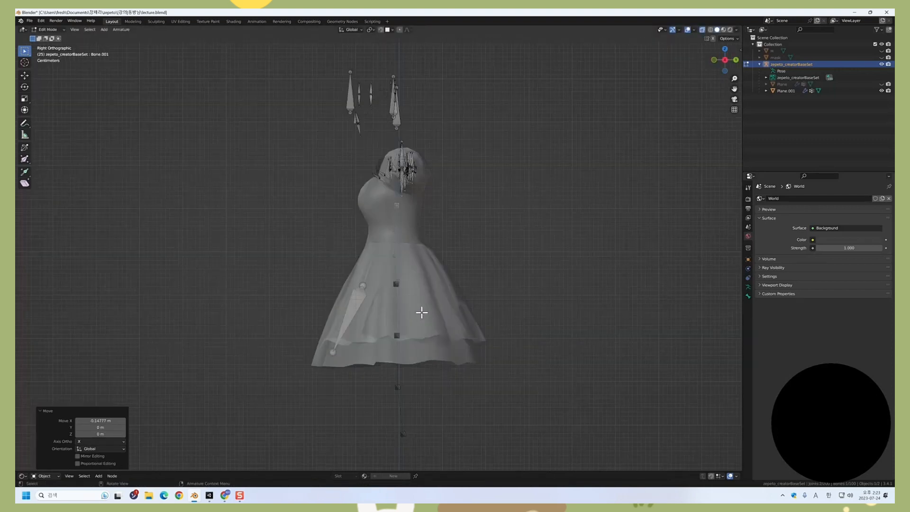
key("shift+d")
key("y")
left_click(451, 306)
right_click(428, 338)
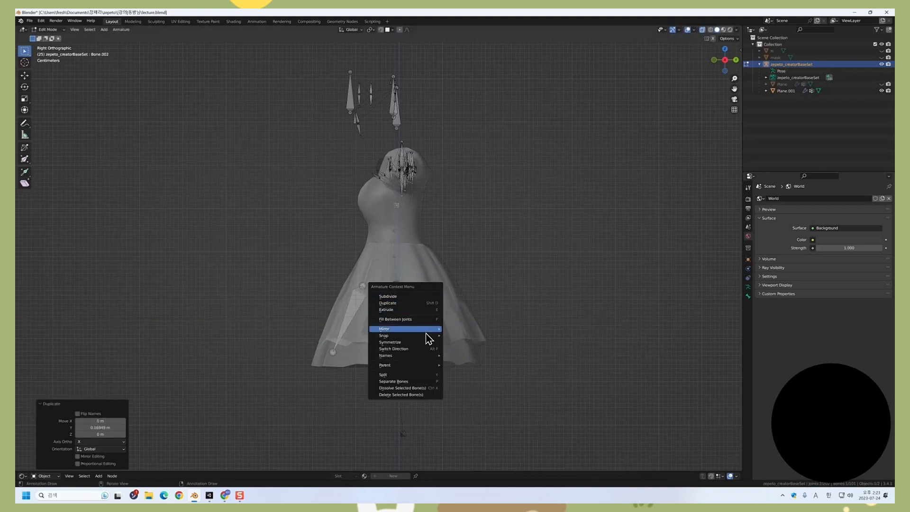
mouse_move(428, 332)
left_click(458, 340)
key("y")
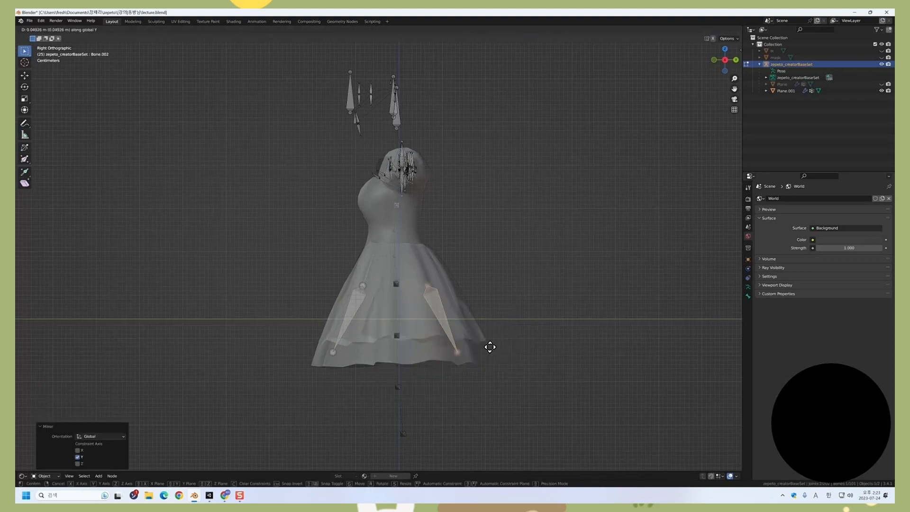
left_click(498, 350)
Step: Duplicate the other front skirt bone along Y, mirror it on Y, and move it about 0.07 m back beside the first back bone
left_click(353, 311)
key("shift+d")
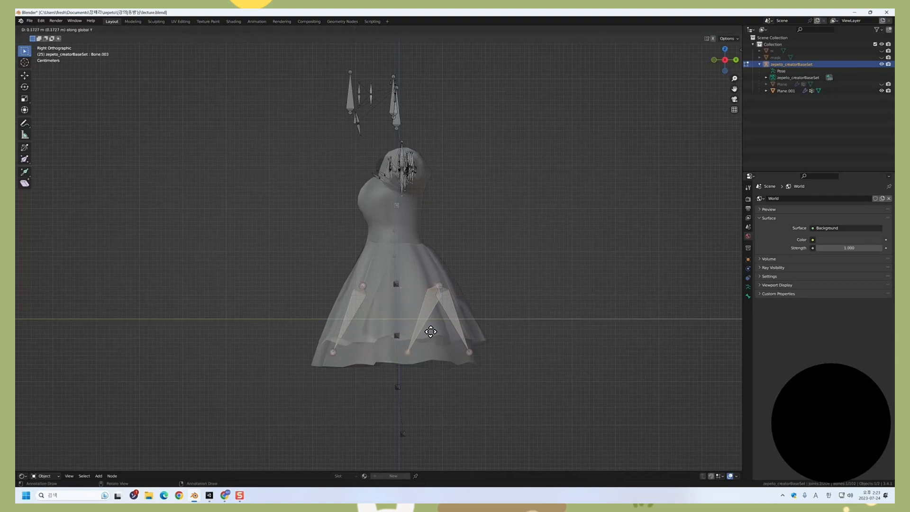
left_click(431, 328)
right_click(428, 326)
mouse_move(434, 324)
left_click(460, 339)
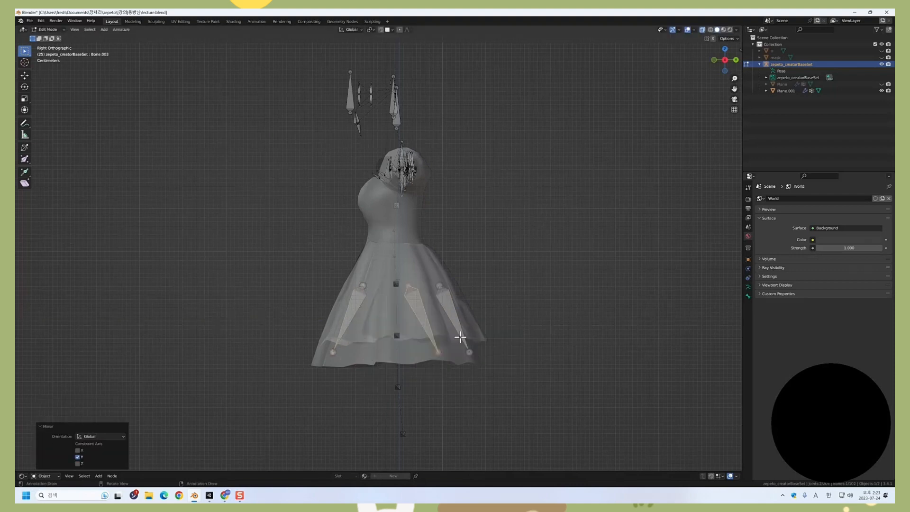
key("g")
key("y")
left_click(492, 342)
Step: Duplicate a skirt bone and place the copy about 0.12 m along X at the skirt's left side
key("ctrl+KP_1")
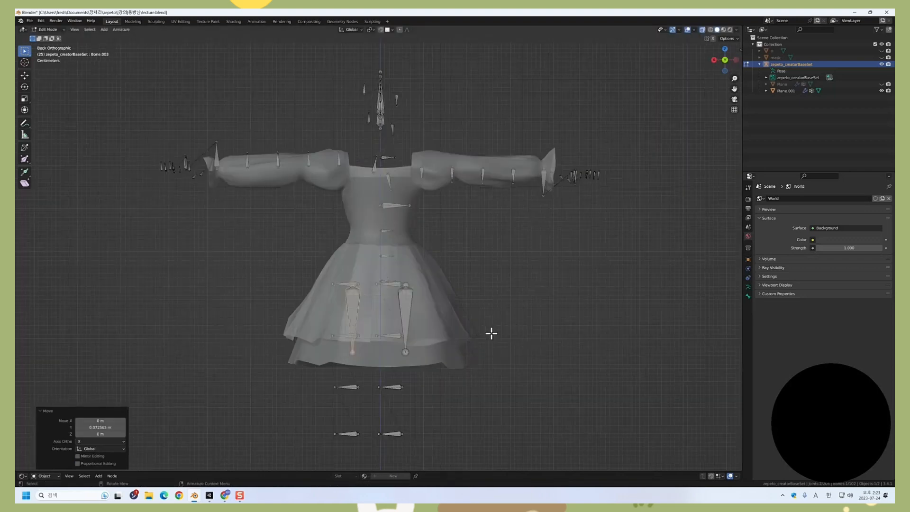
scroll(472, 331, "down", 1)
key("KP_2")
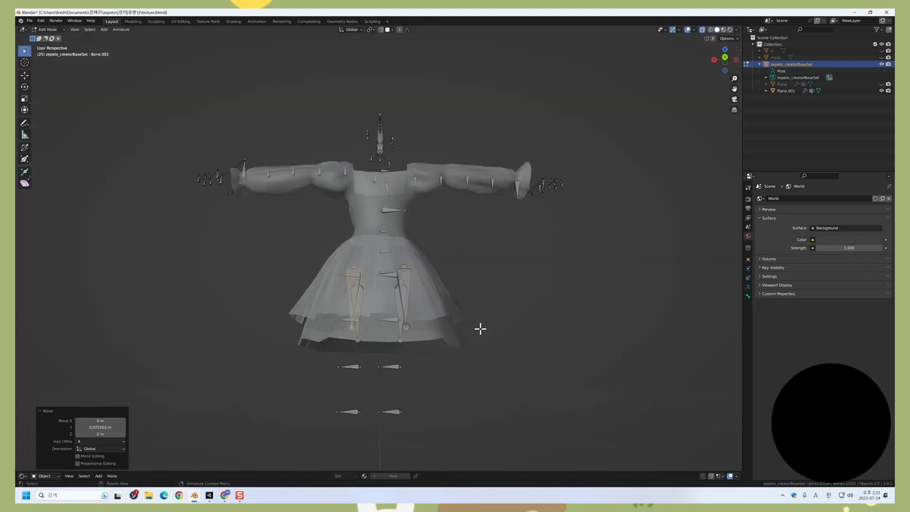
middle_click_drag(336, 335, 444, 356)
left_click(357, 303)
key("shift+d")
key("x")
left_click(400, 344)
Step: Rotate the side bone about 25° around Y to follow the skirt's slope and shift it about 0.03 m inward along X
key("KP_1")
key("r")
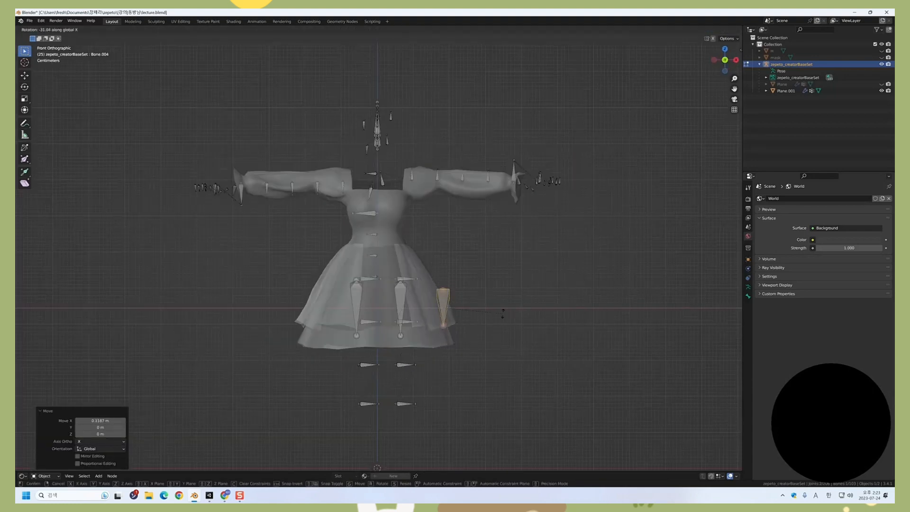
left_click(506, 320)
key("g")
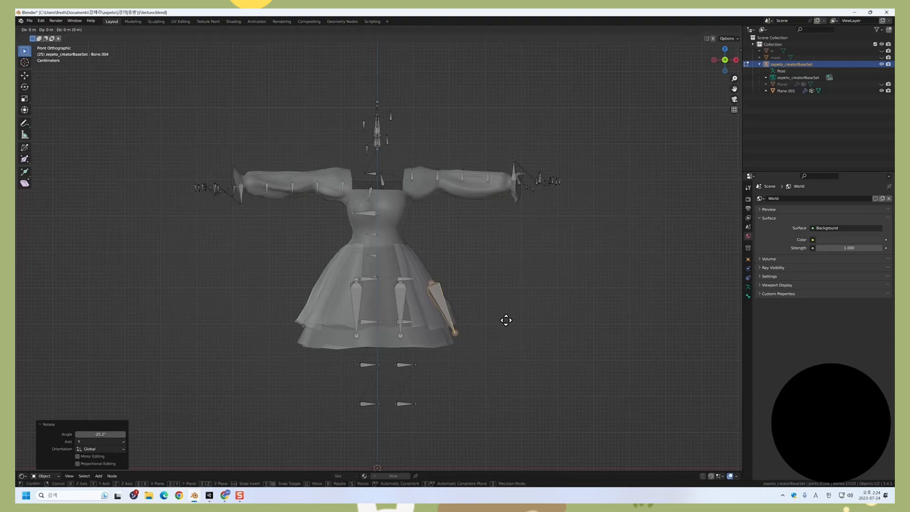
key("x")
left_click(496, 322)
Step: Rotate the side bone about 11° around X, and adjust its rotation around Z to align it with the skirt's side
middle_click_drag(460, 305, 461, 353)
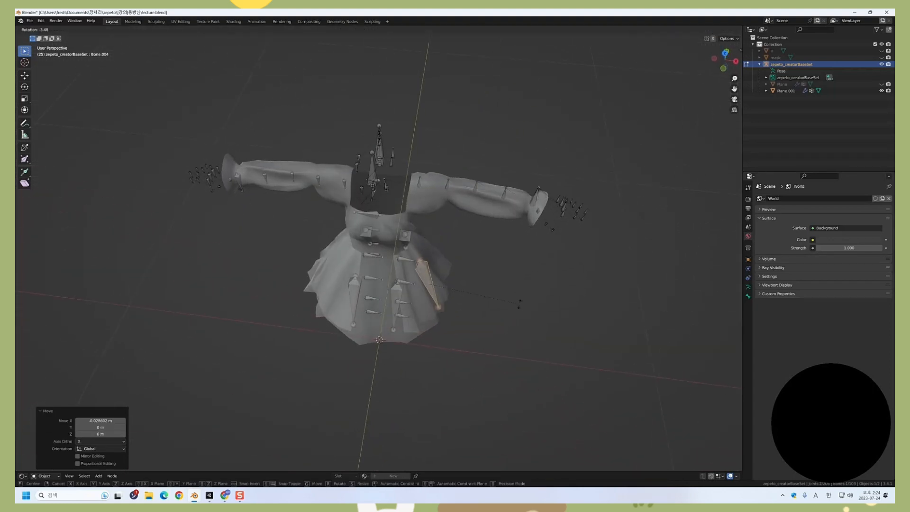
middle_click_drag(508, 303, 413, 318)
key("r")
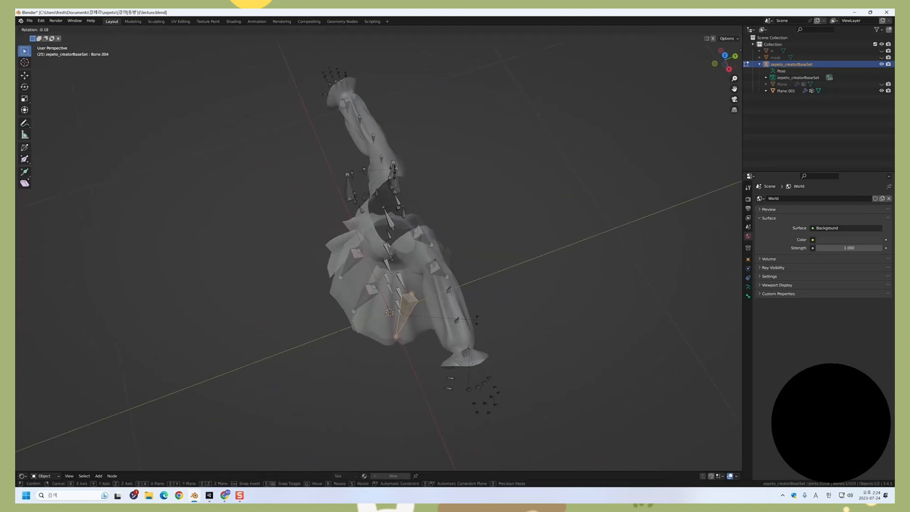
key("x")
left_click(478, 306)
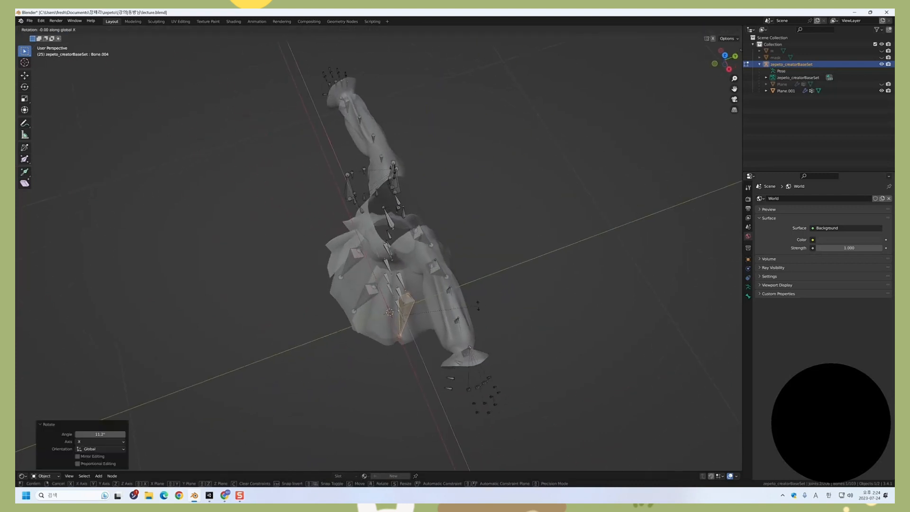
key("z")
left_click(466, 266)
Step: Center the side bone between the front and back skirt bones with Y moves of about 0.015 m and 0.012 m
key("g")
key("y")
left_click(449, 287)
key("KP_3")
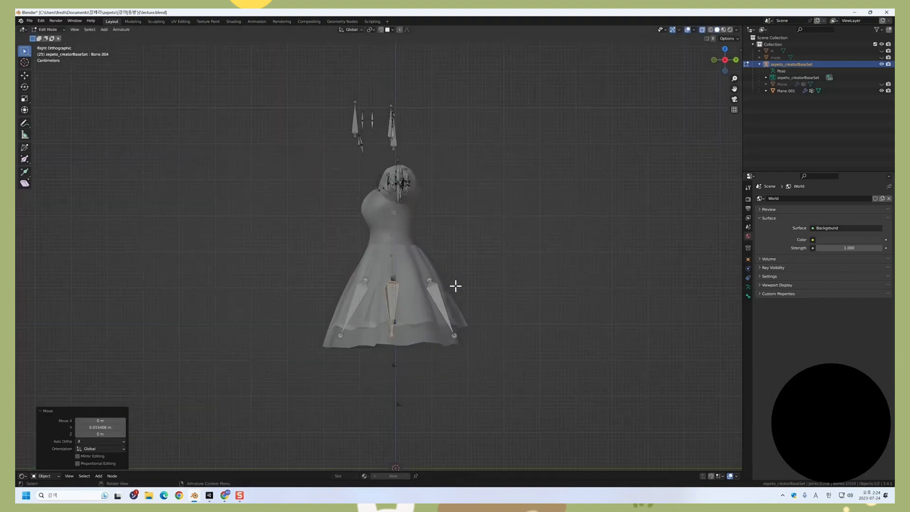
key("g")
key("y")
left_click(460, 298)
Step: Duplicate the side bone about 0.27 m along X, mirror the copy on X, and move it about 0.06 m outward to the opposite side
key("KP_1")
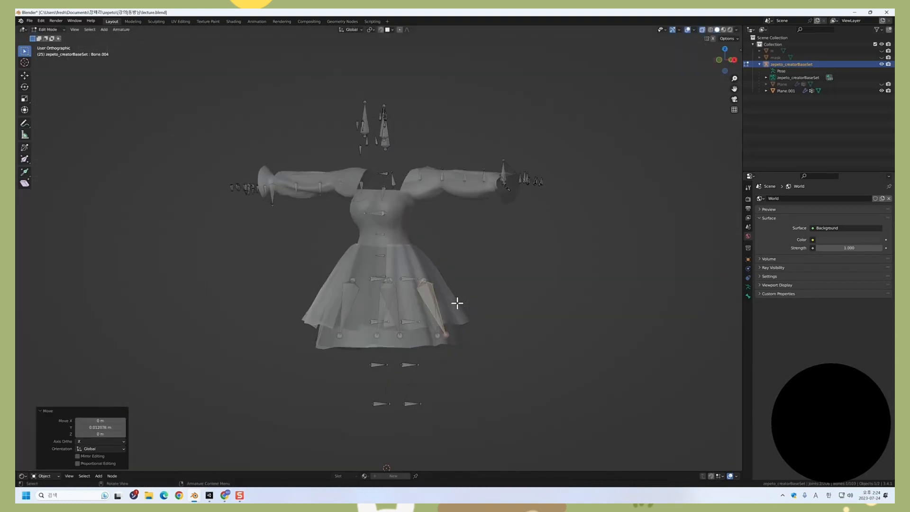
key("shift+d")
key("x")
left_click(361, 308)
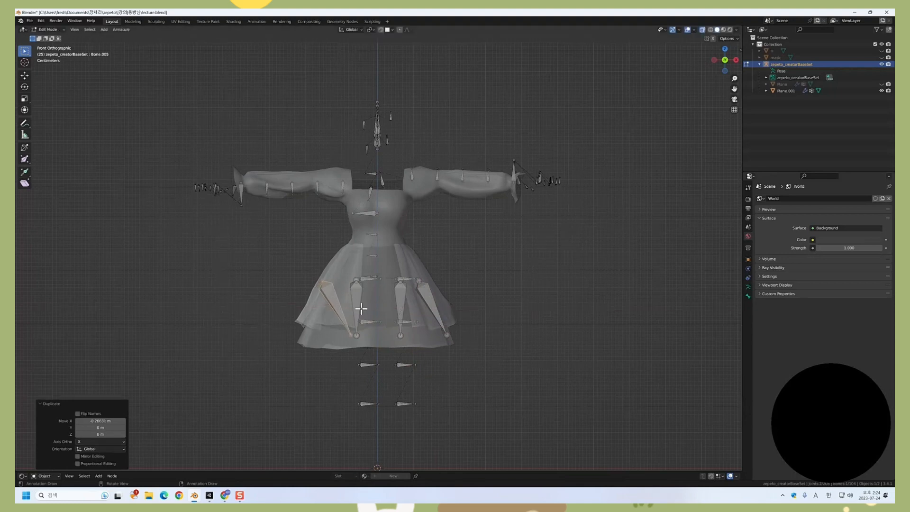
right_click(325, 298)
mouse_move(335, 293)
left_click(359, 301)
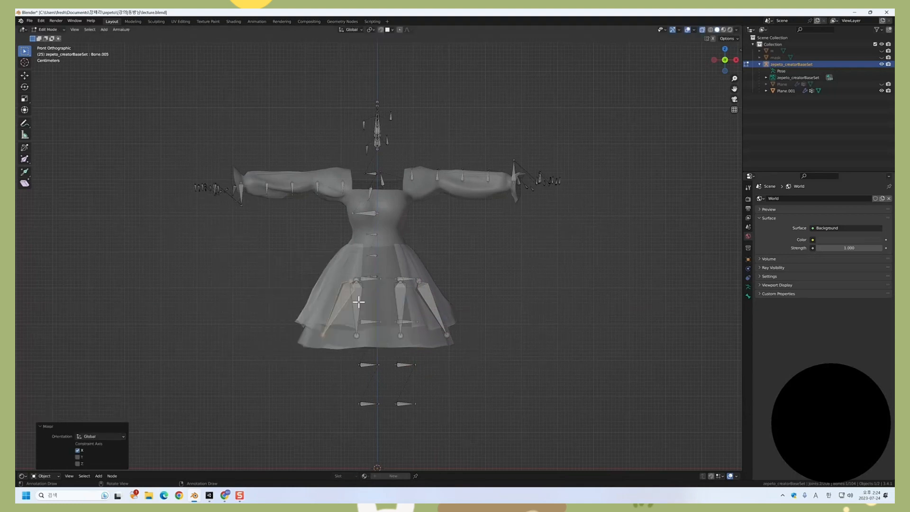
key("g")
key("x")
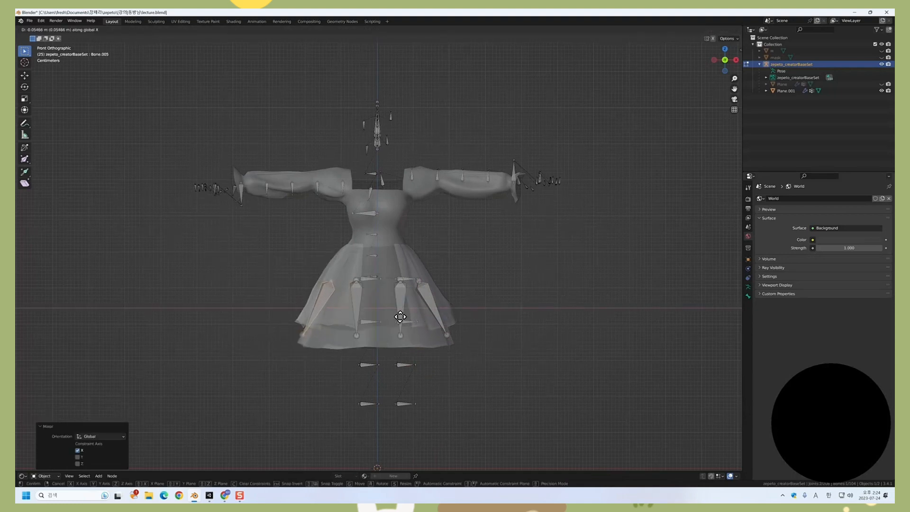
left_click(398, 317)
middle_click_drag(410, 319, 429, 337)
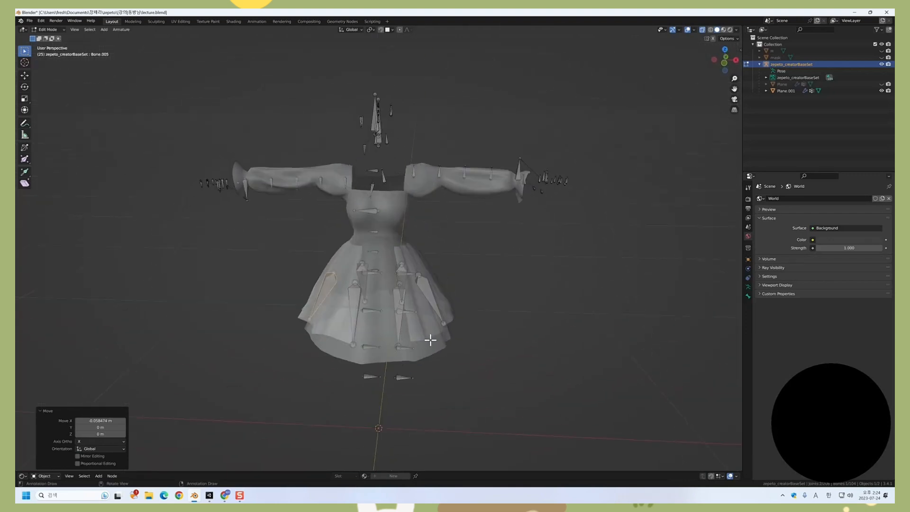
left_click(402, 338)
key("g")
key("x")
left_click(548, 353)
key("ctrl+z")
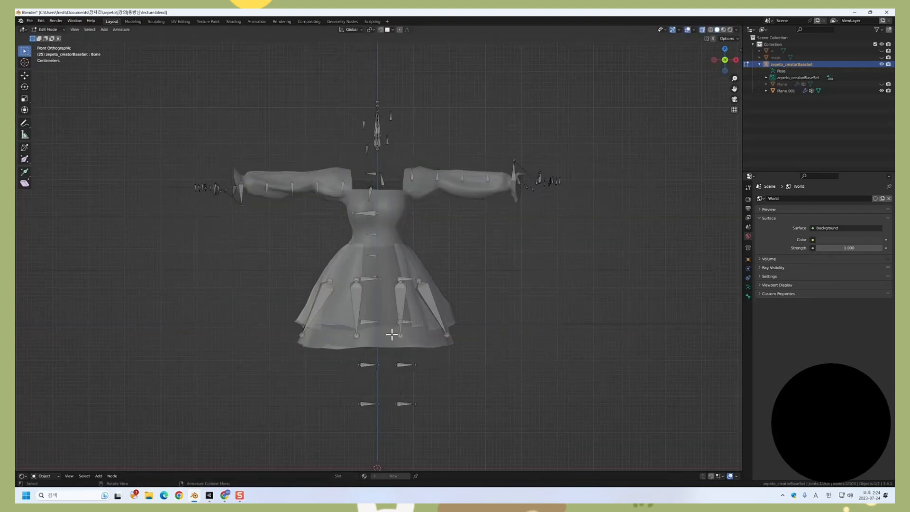
Step: Spread the lower ends of the front and back skirt bones outward along X by about 0.025 m on each side
key("g")
key("x")
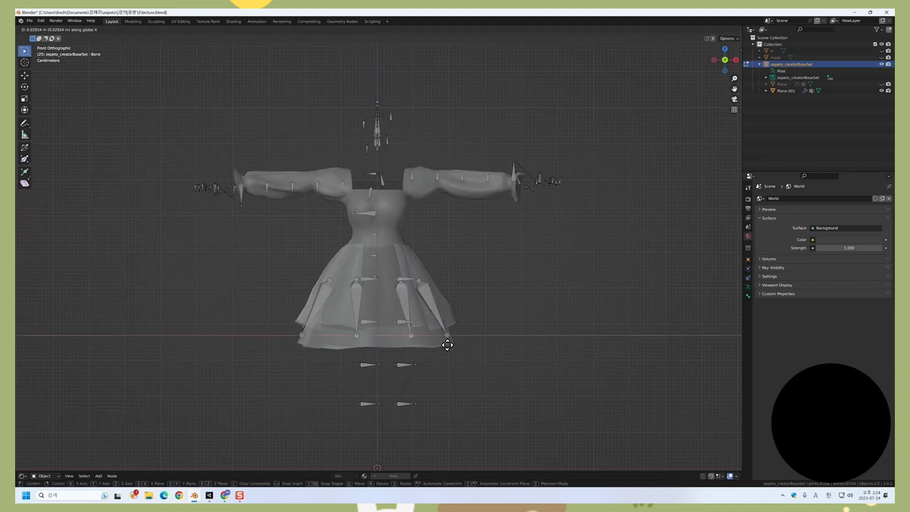
left_click(437, 341)
key("g")
key("x")
left_click(380, 347)
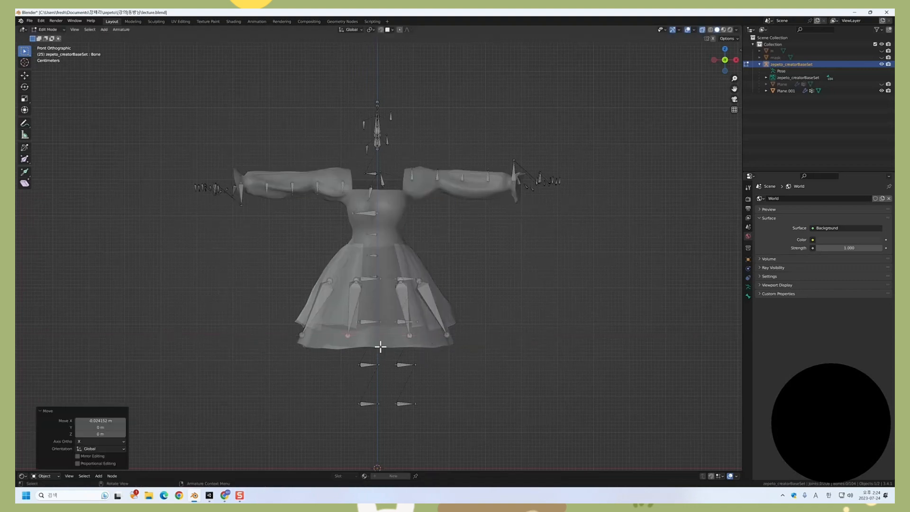
Step: Show the bone properties of the left front skirt bone and check how the left upper arm bone is named
middle_click_drag(480, 286, 442, 353)
middle_click_drag(468, 352, 463, 293)
scroll(462, 354, "up", 4)
left_click(413, 325)
left_click(748, 297)
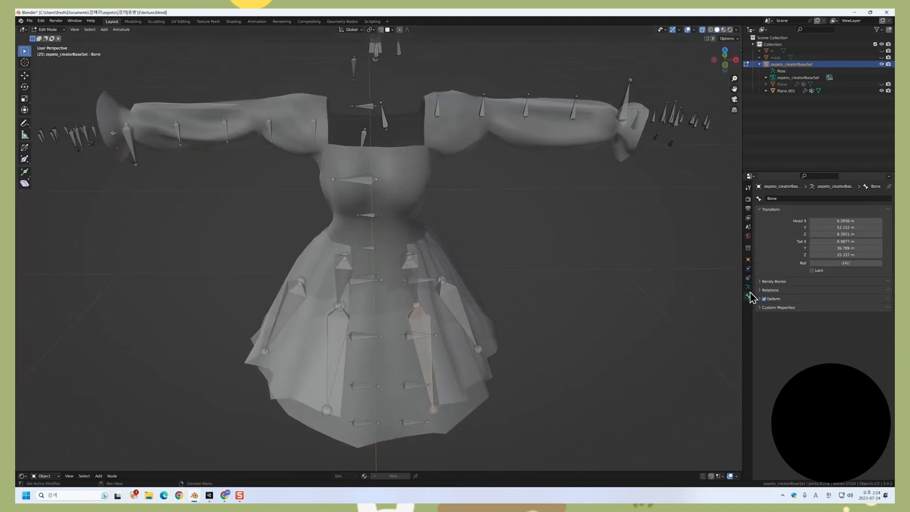
left_click(774, 199)
left_click(417, 283)
left_click(437, 112)
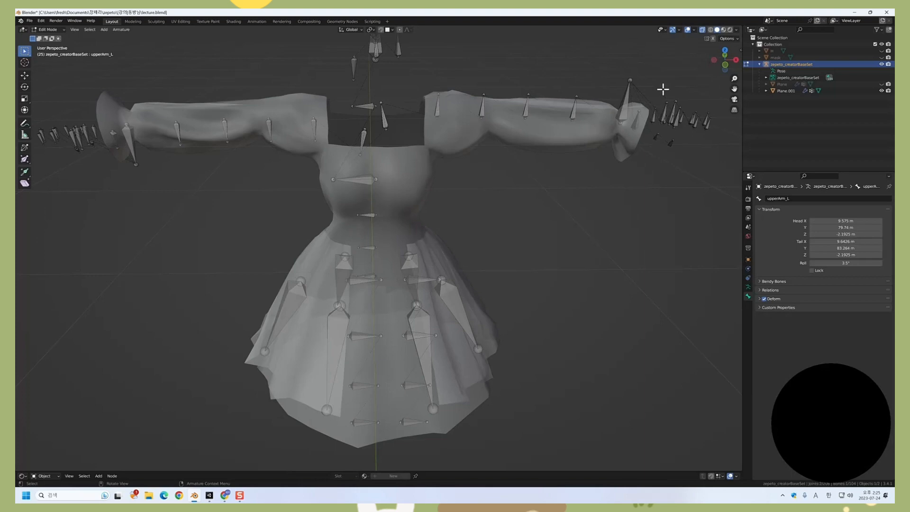
Step: Rename the left front skirt bone as skirt_LF_physics_12_12_15
left_click(425, 318)
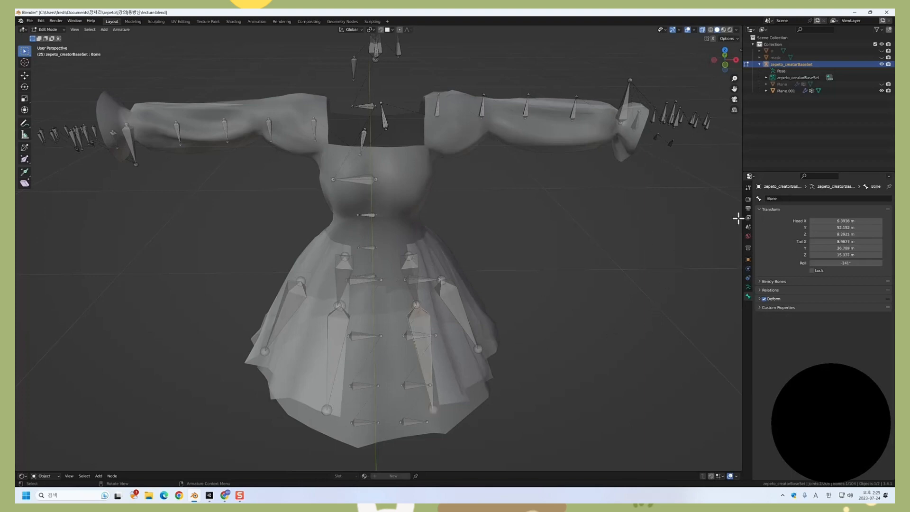
left_click(773, 199)
type("skirt_LF_physics")
type("_")
type("12_12_15")
key("Return")
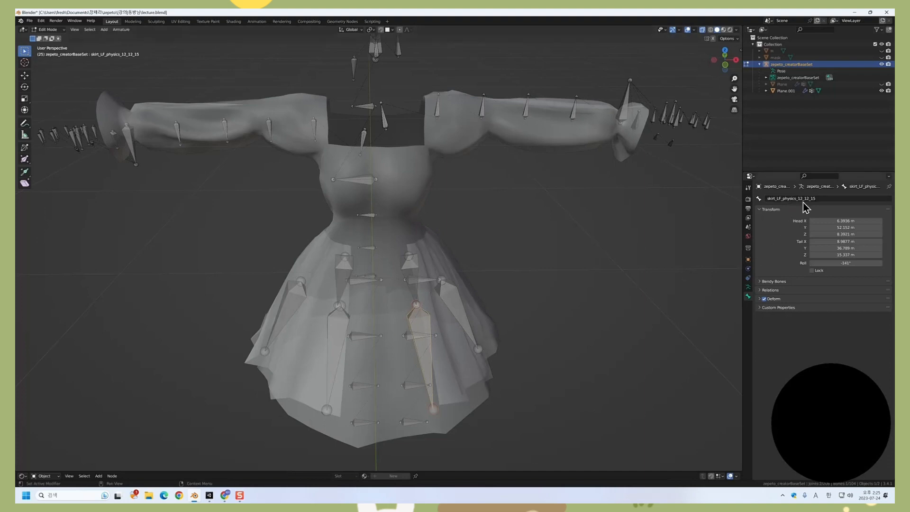
Step: Copy the left front bone's physics name and use it as the basis for renaming the left side skirt bone
left_click(450, 304)
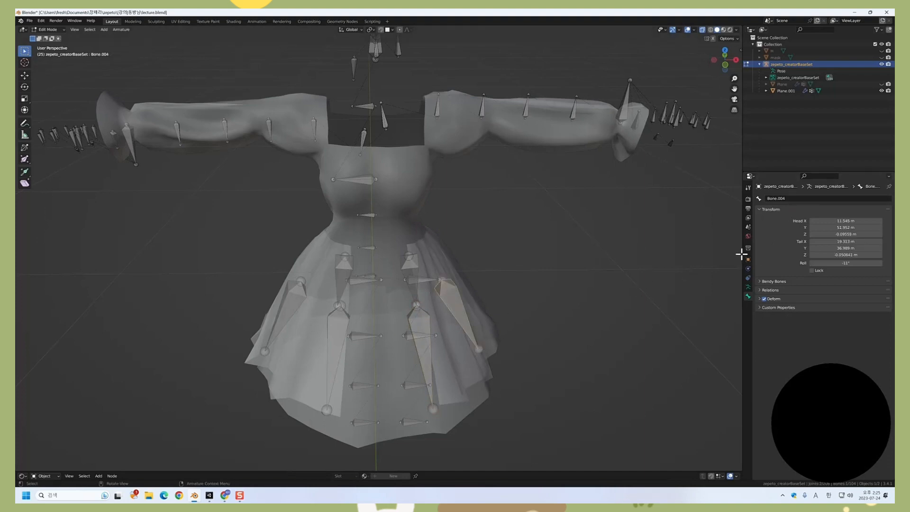
left_click(419, 319)
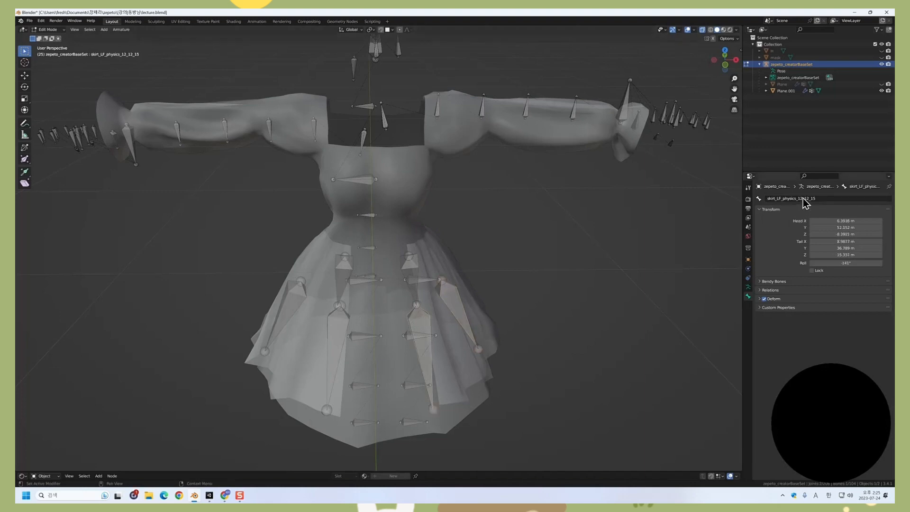
left_click(454, 305)
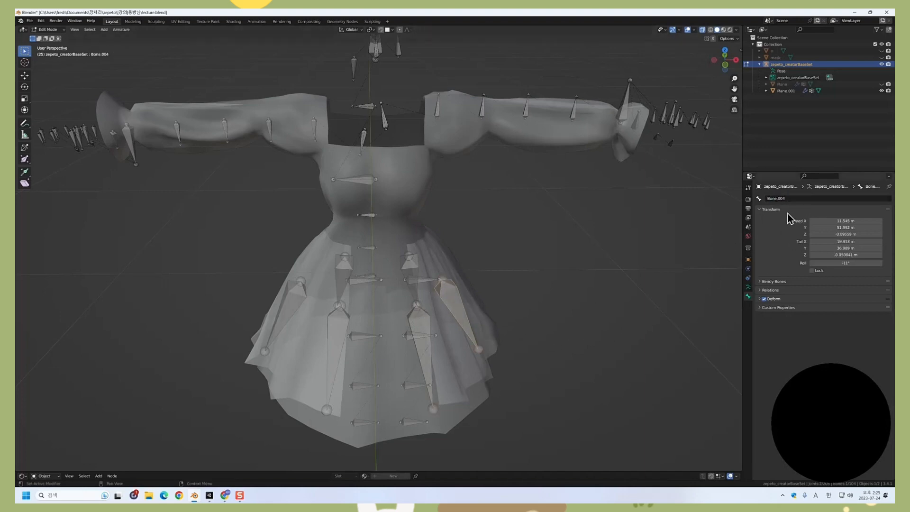
left_click(787, 198)
key("ctrl+v")
key("Return")
Step: Rename the left back skirt bone as skirt_LB_physics_12_12_15
left_click(413, 259)
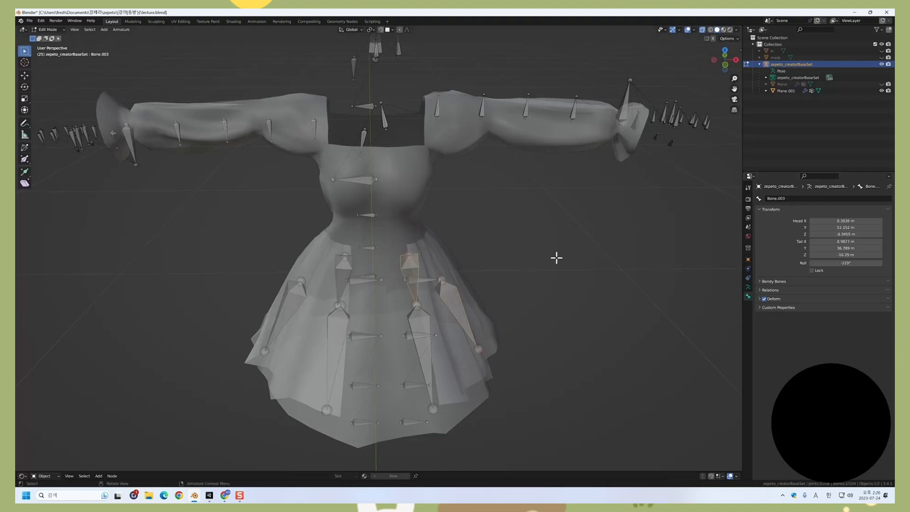
left_click(788, 199)
key("ctrl+v")
key("BackSpace")
type("B")
key("Return")
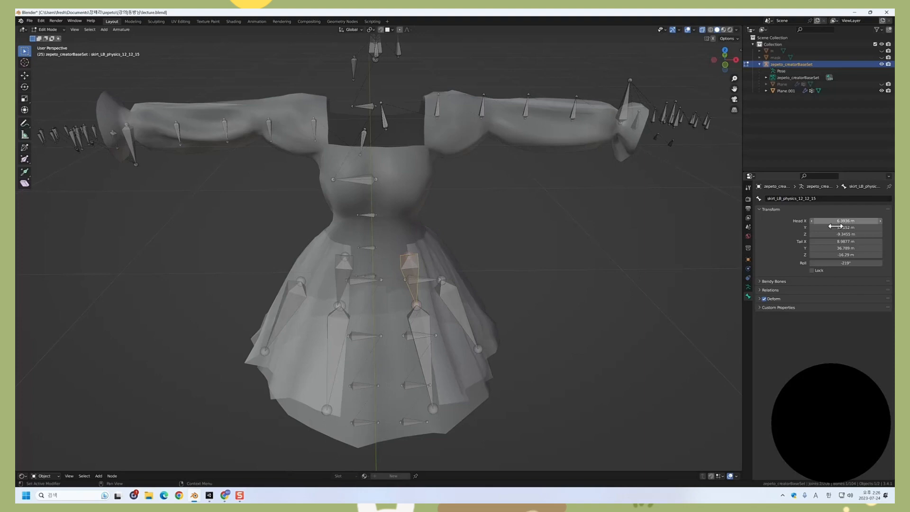
Step: Rename the right front skirt bone as skirt_RF_physics_12_12_15
left_click(346, 308)
left_click(787, 199)
key("ctrl+v")
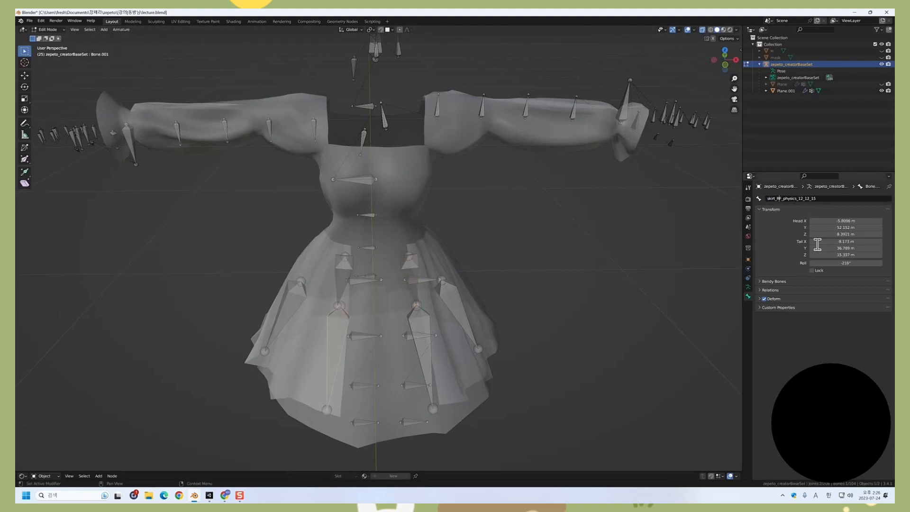
key("Return")
Step: Rename the right side skirt bone as skirt_RM_physics_12_12_15
left_click(289, 297)
left_click(796, 198)
key("ctrl+v")
key("BackSpace")
key("BackSpace")
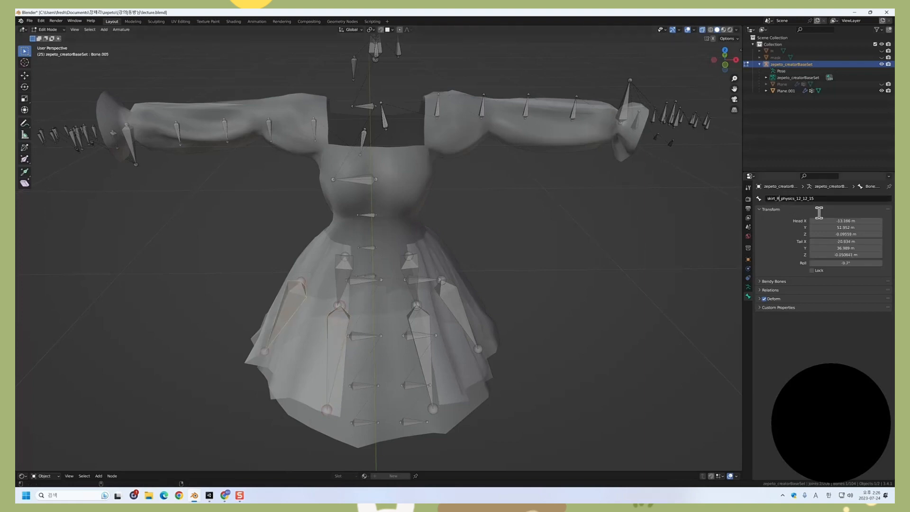
type("RM")
key("Return")
Step: Rename the right back skirt bone as skirt_RB_physics_12_12_15
left_click(341, 264)
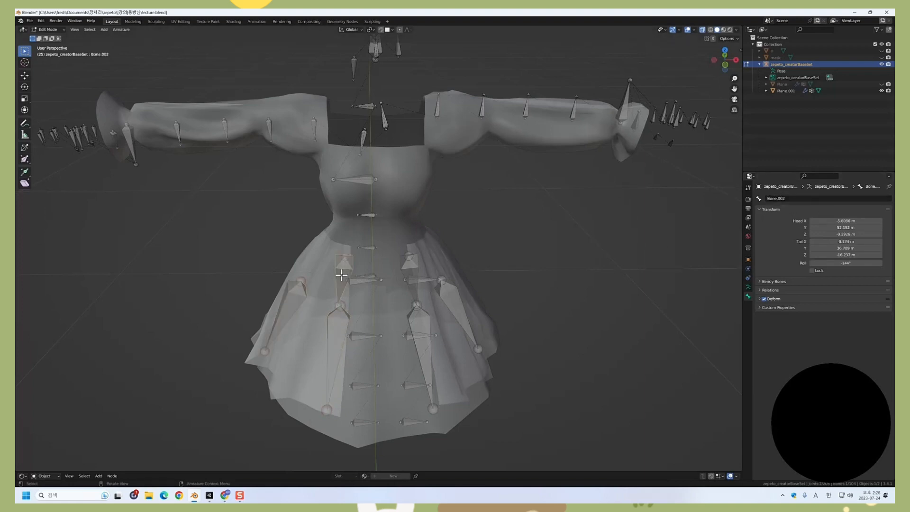
left_click(781, 199)
key("ctrl+v")
key("Return")
key("BackSpace")
key("BackSpace")
type("RB")
key("Return")
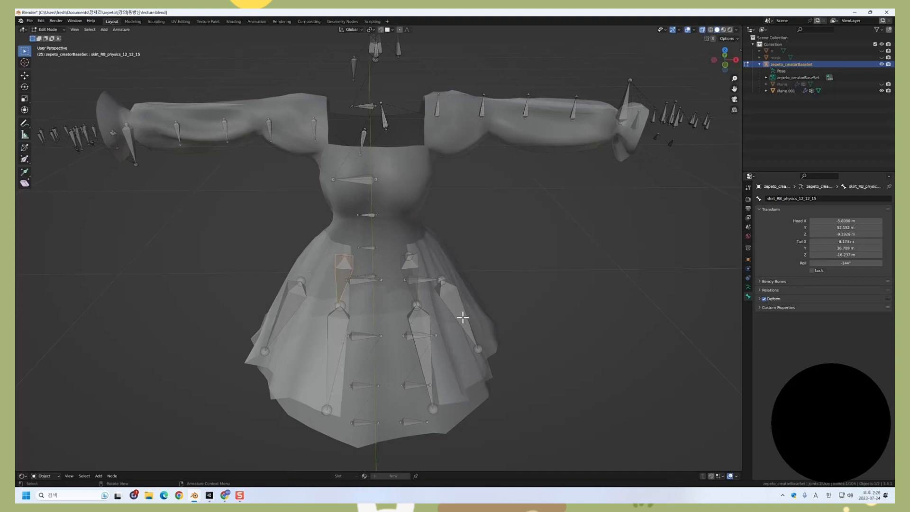
Step: Set upperLeg_L as the parent of the left front skirt bone in its relations
left_click(429, 316)
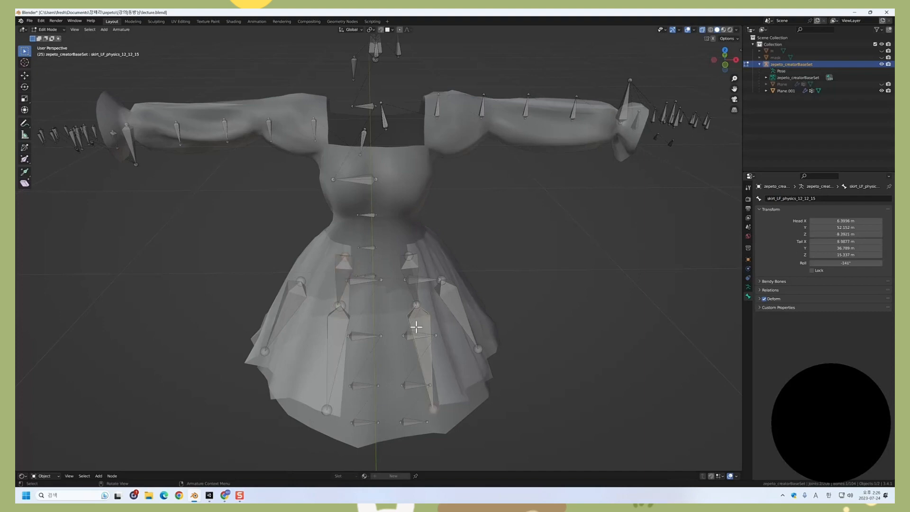
left_click(773, 290)
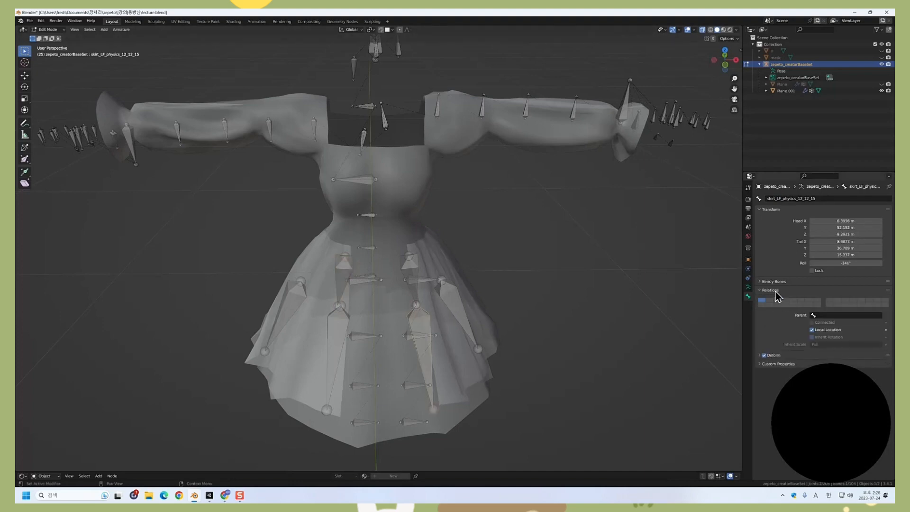
left_click(829, 316)
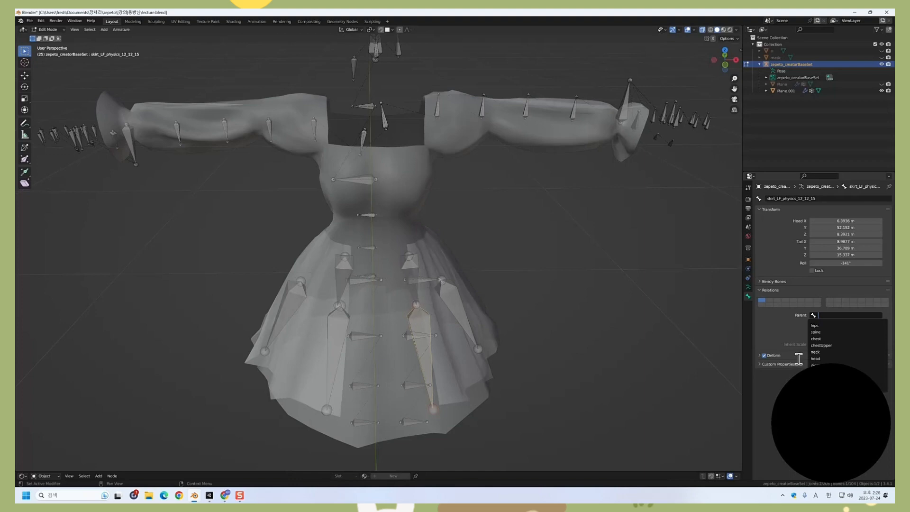
type("upperL")
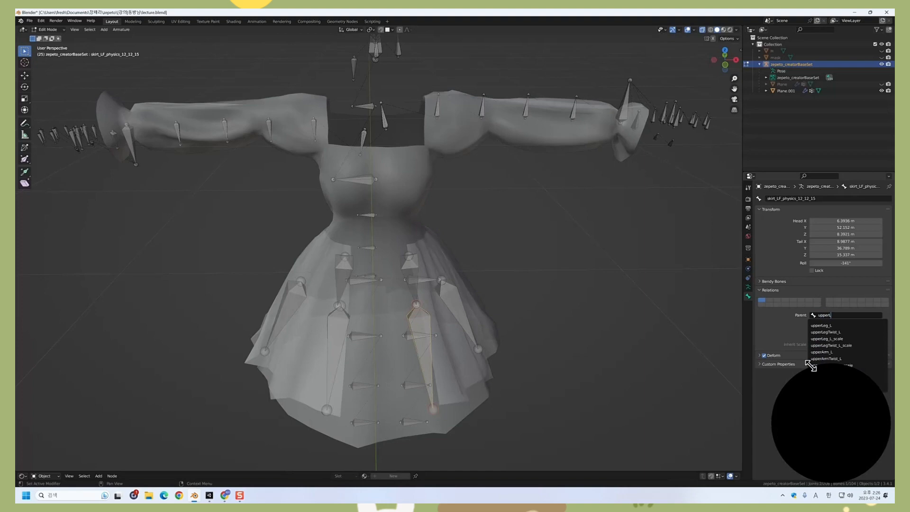
left_click(827, 326)
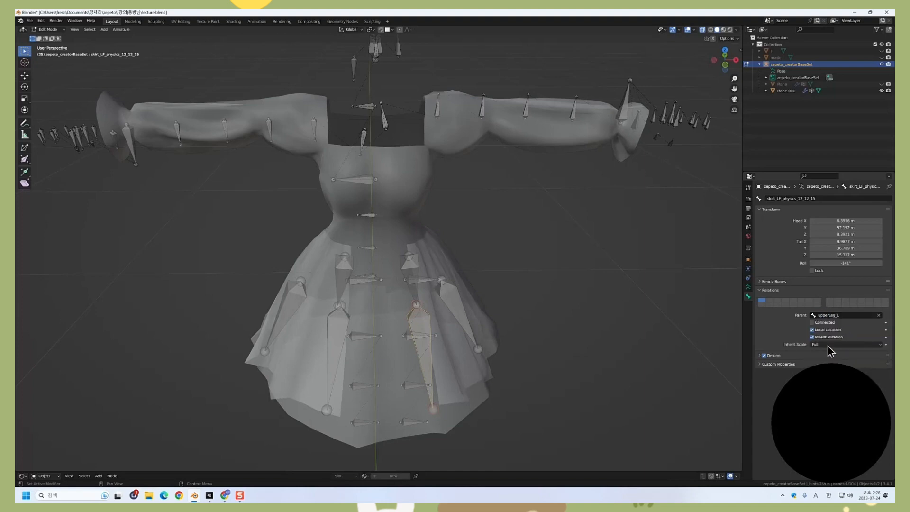
middle_click_drag(502, 319, 500, 340)
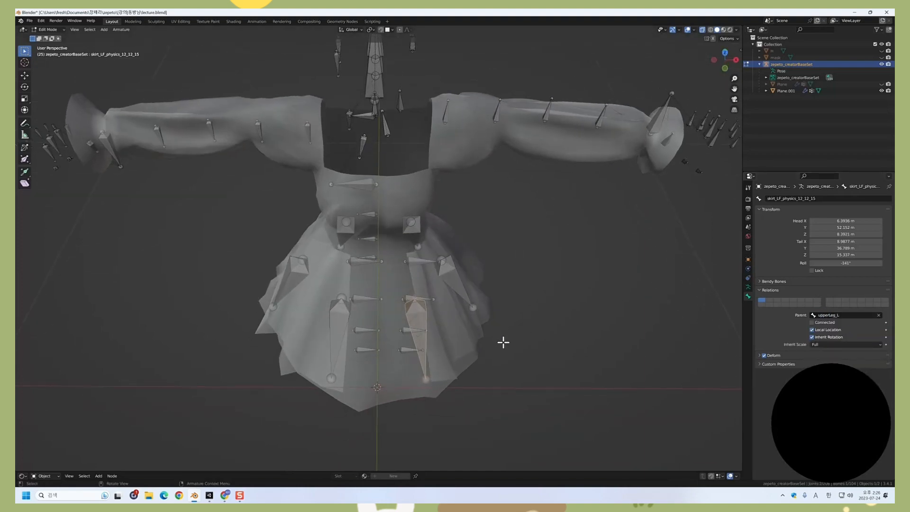
Step: Undo the left front skirt bone's parent assignment and set its parent to upperLeg_L again
scroll(504, 343, "up", 2)
key("ctrl+z")
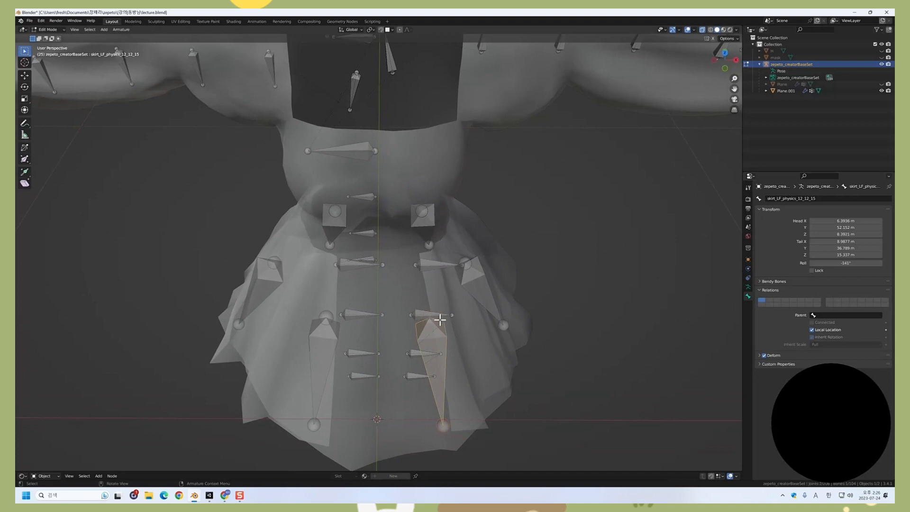
left_click(839, 315)
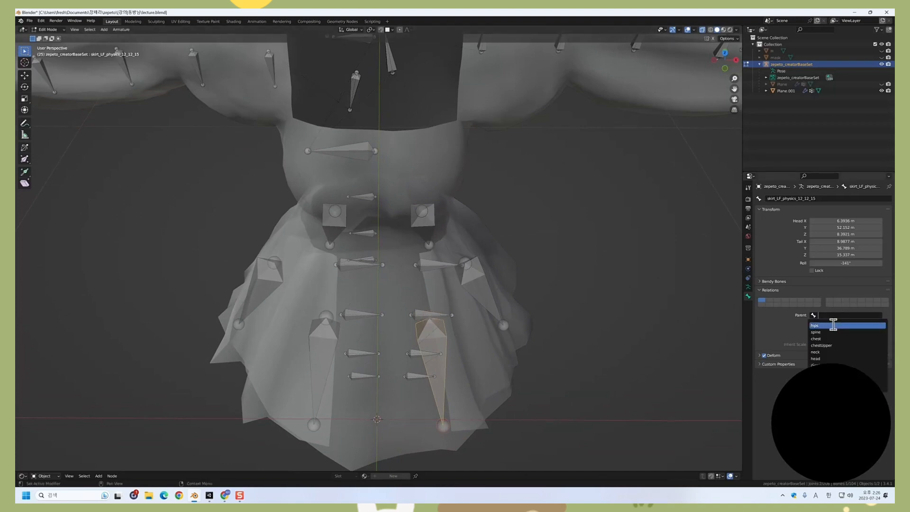
type("up")
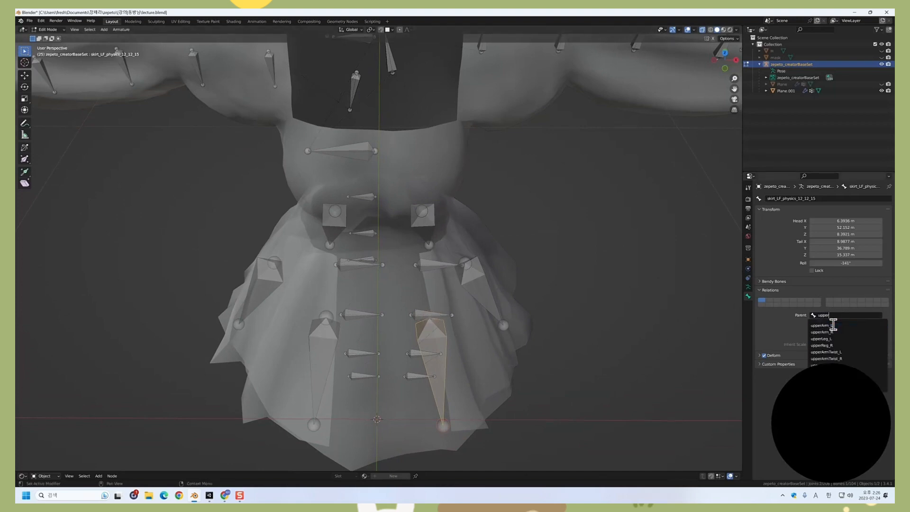
type("per")
left_click(822, 338)
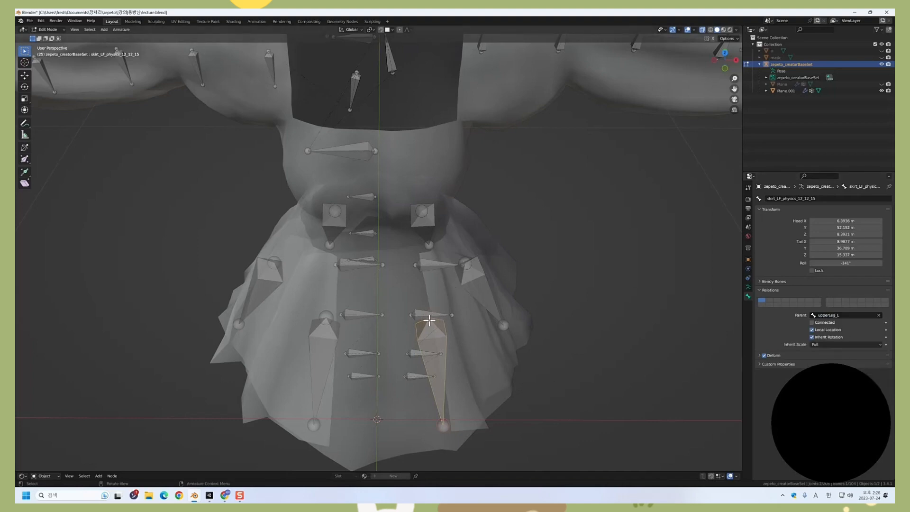
Step: Set upperLeg_L as the parent of the left side skirt bone in its relations
middle_click_drag(464, 269, 464, 335)
left_click(473, 319)
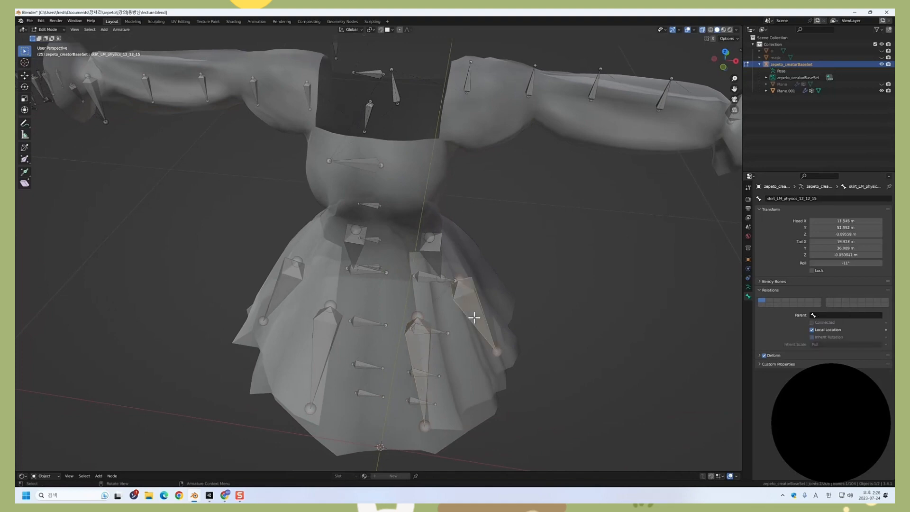
left_click(823, 316)
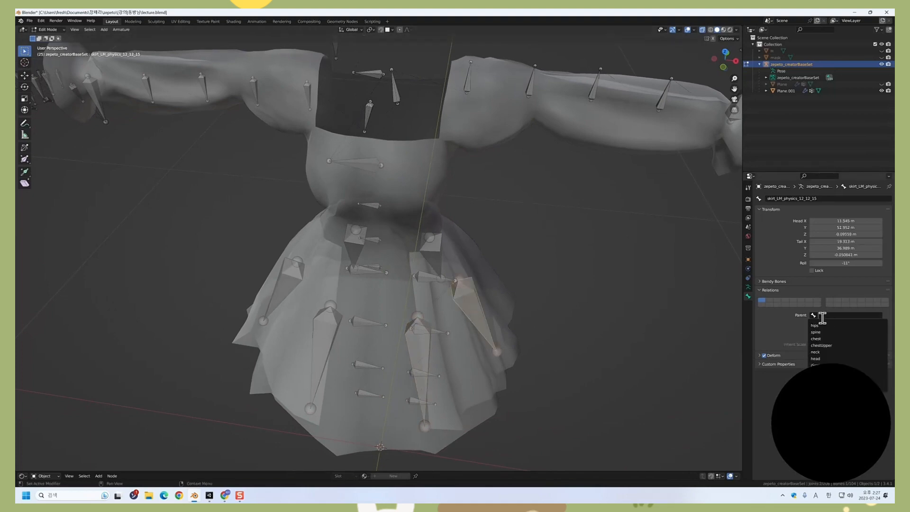
type("upperl")
left_click(836, 325)
Step: Set upperLeg_L as the parent of the left back skirt bone in its relations
left_click(431, 242)
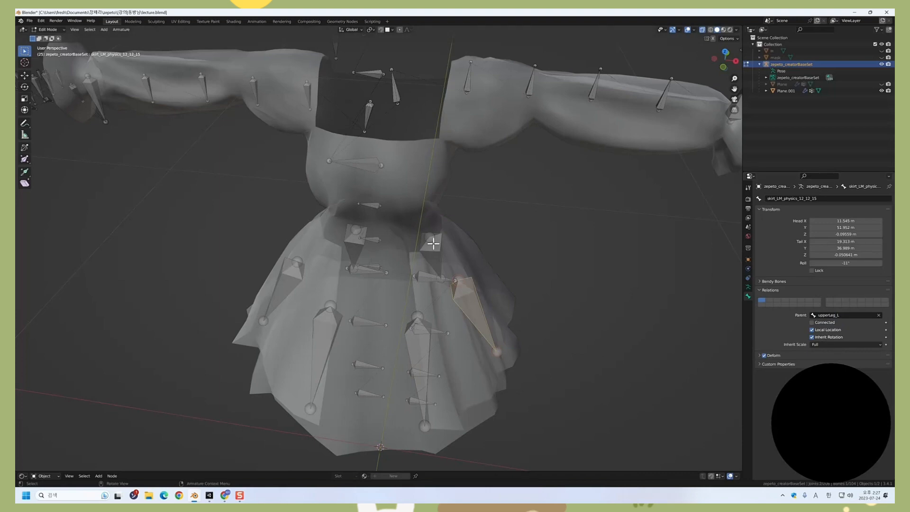
left_click(842, 315)
type("upper")
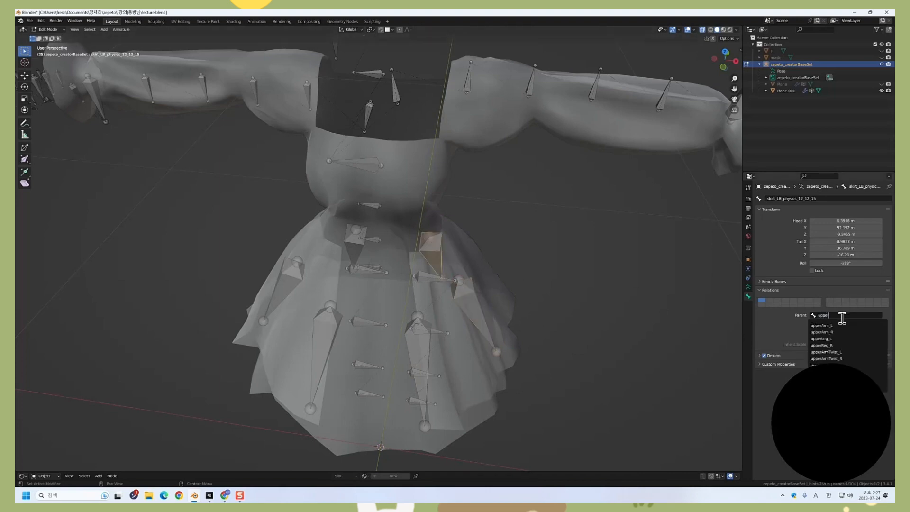
type("l")
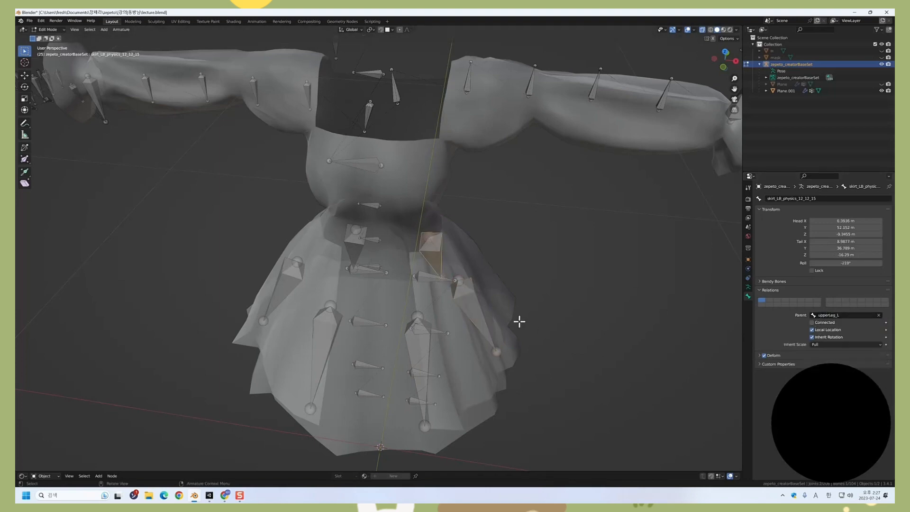
Step: Set upperReg_R as the parent of the right front skirt bone in its relations
middle_click_drag(520, 322, 449, 348)
left_click(330, 329)
left_click(844, 314)
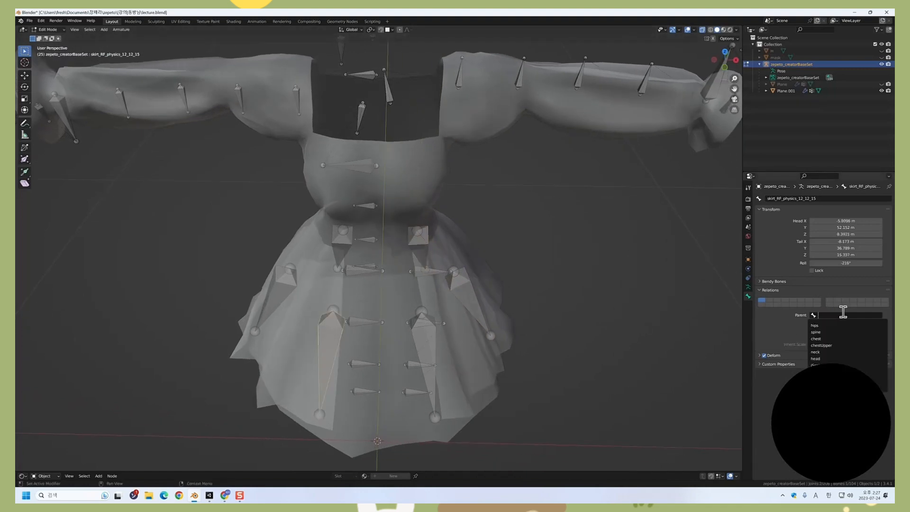
type("upperr")
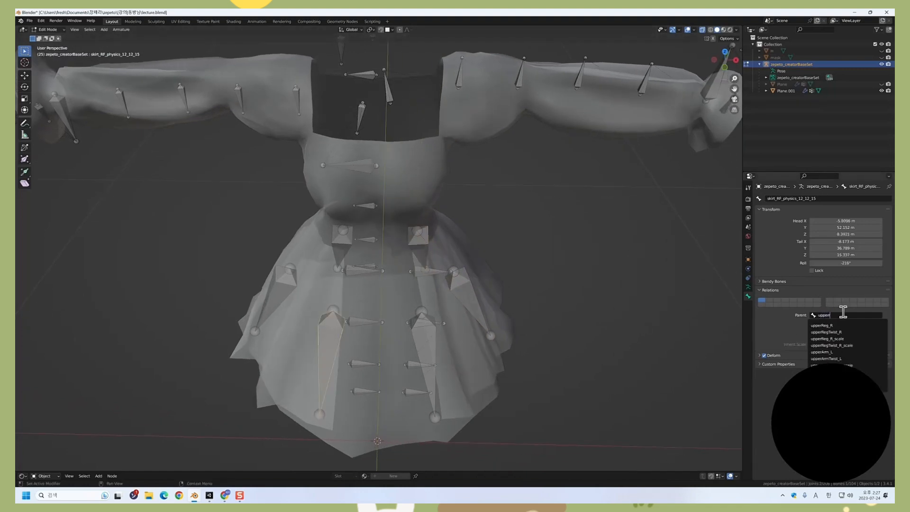
left_click(836, 326)
Step: Set upperReg_R as the parent of the right side skirt bone in its relations
left_click(282, 293)
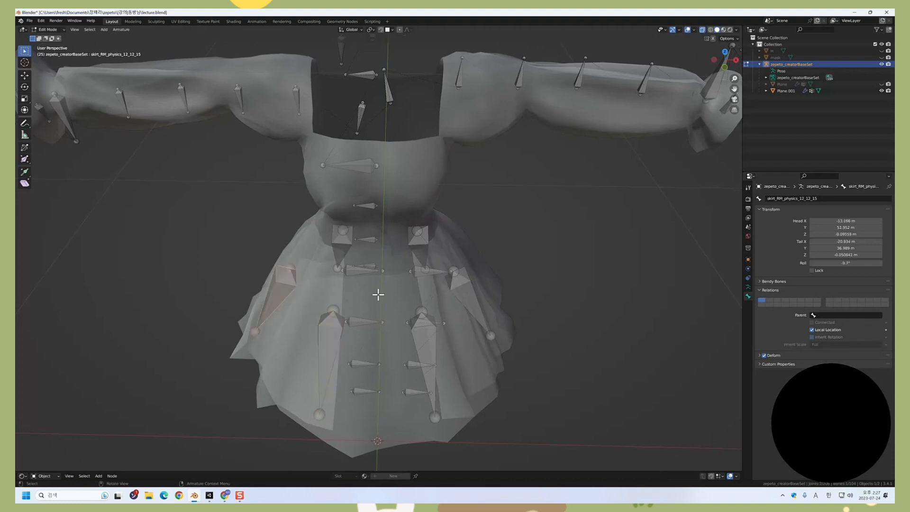
left_click(836, 314)
type("upperReg_R")
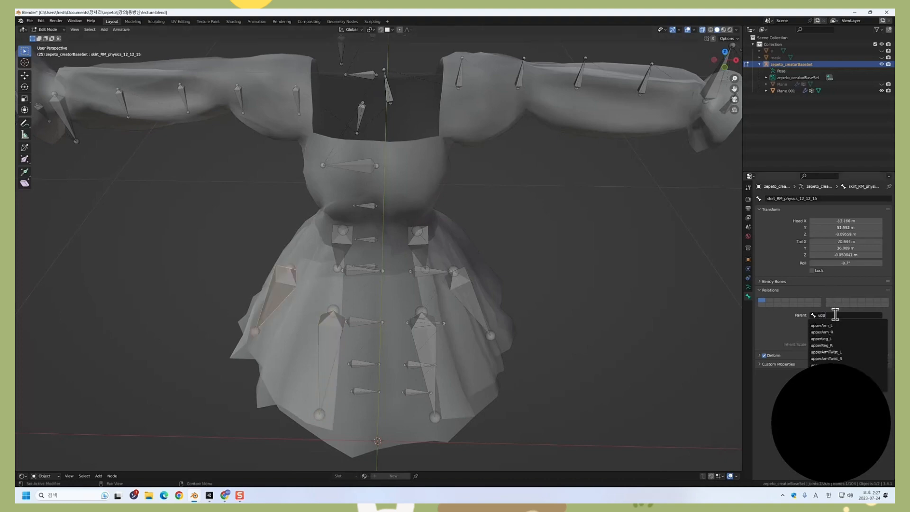
Step: Set upperReg_R as the parent of the right back skirt bone in its relations
left_click(334, 231)
left_click(346, 258)
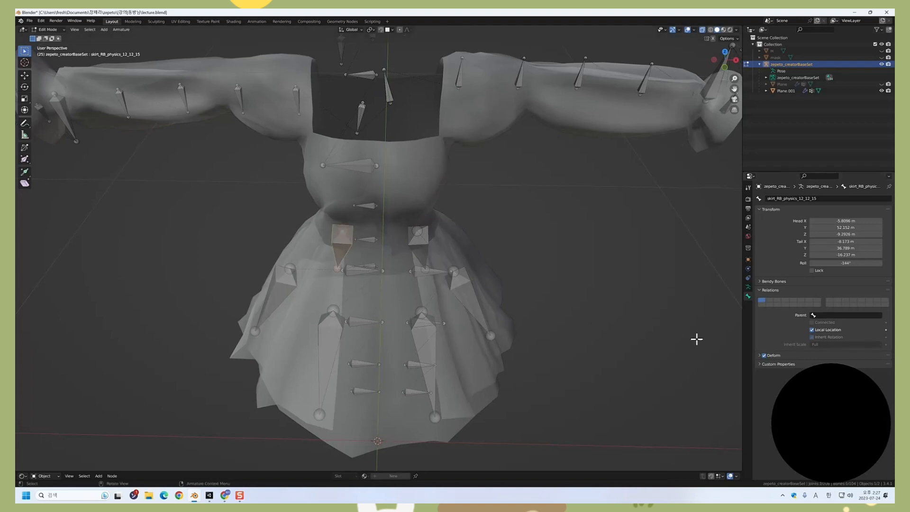
left_click(819, 316)
type("upper")
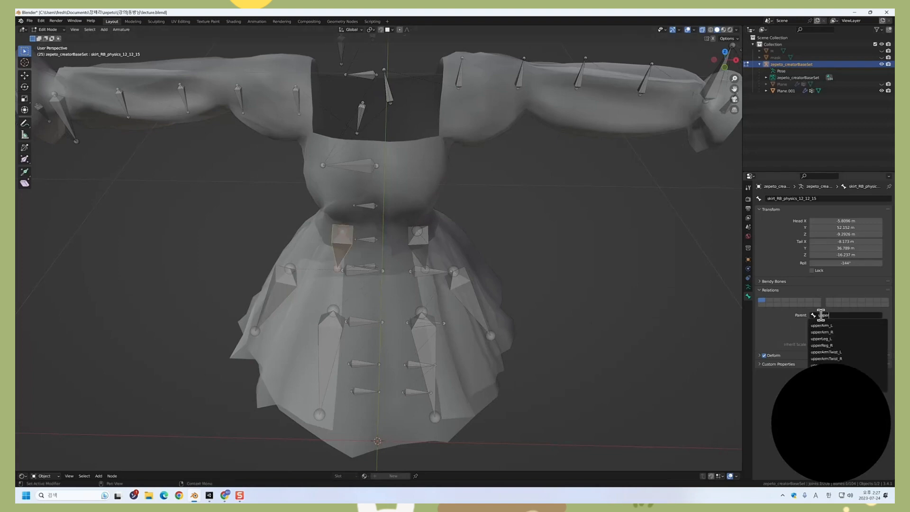
type("r")
left_click(823, 325)
Step: Switch the armature from Edit Mode to Object Mode, turn off X-ray display and deselect everything
middle_click_drag(402, 316, 383, 298)
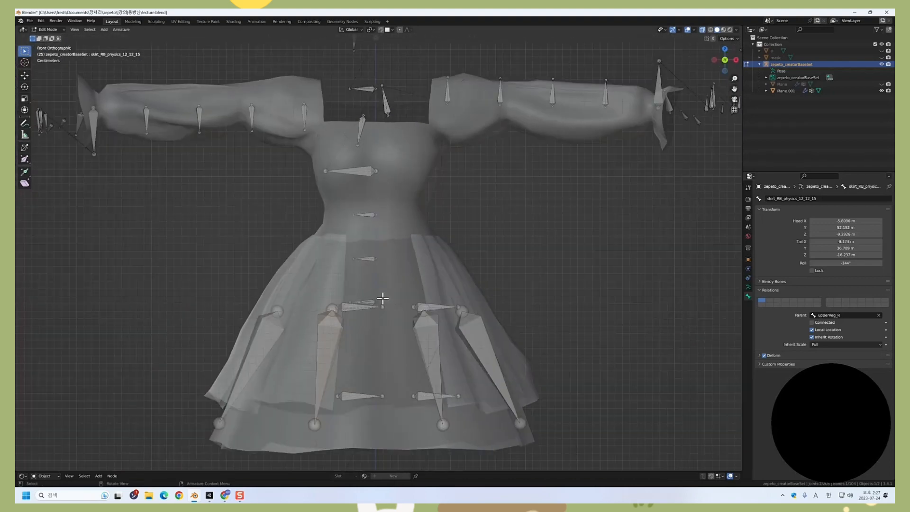
key("ctrl+Tab")
left_click(322, 258)
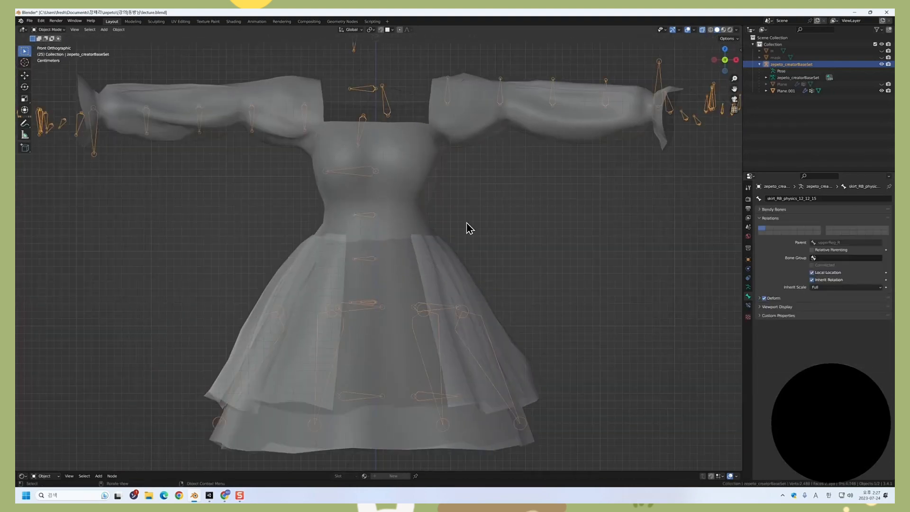
key("alt+z")
left_click(462, 219)
scroll(462, 219, "down", 3)
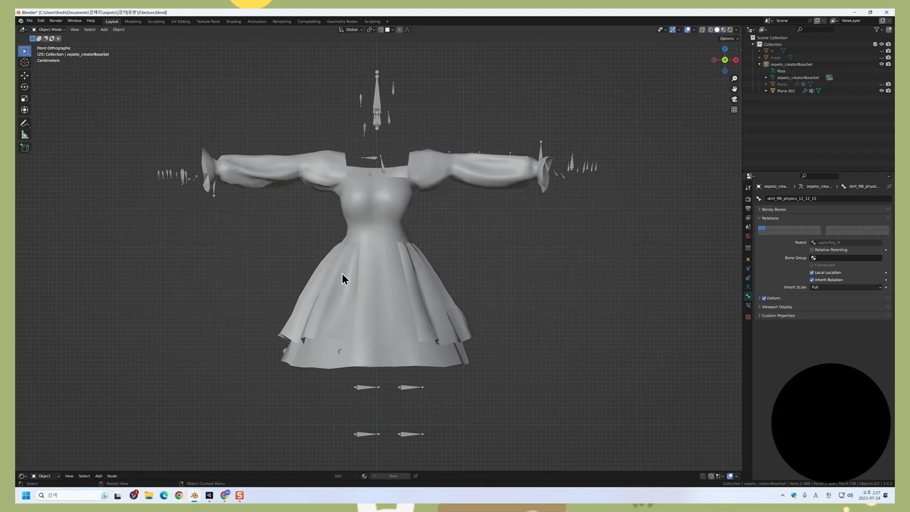
Step: Select the dress mesh and check the end of its vertex group list for the skirt bones
left_click(429, 250)
scroll(431, 247, "up", 1)
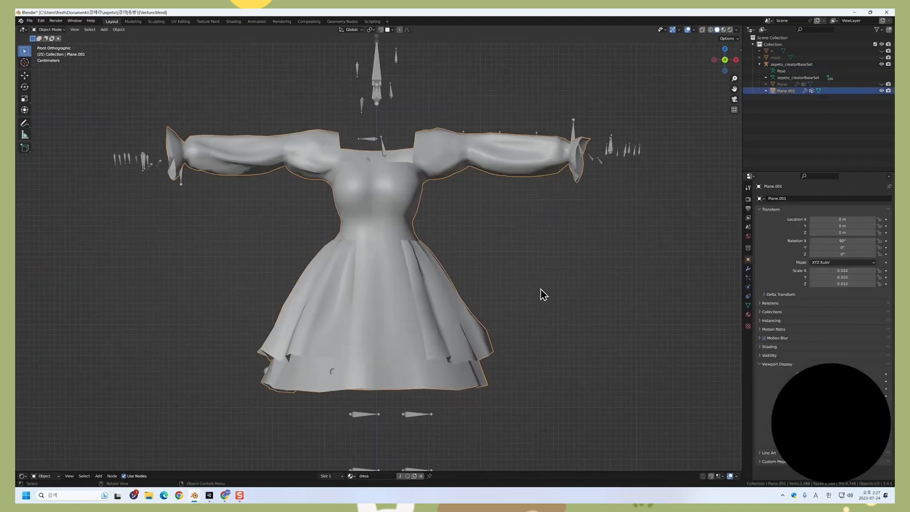
left_click(748, 305)
left_click_drag(823, 253, 825, 370)
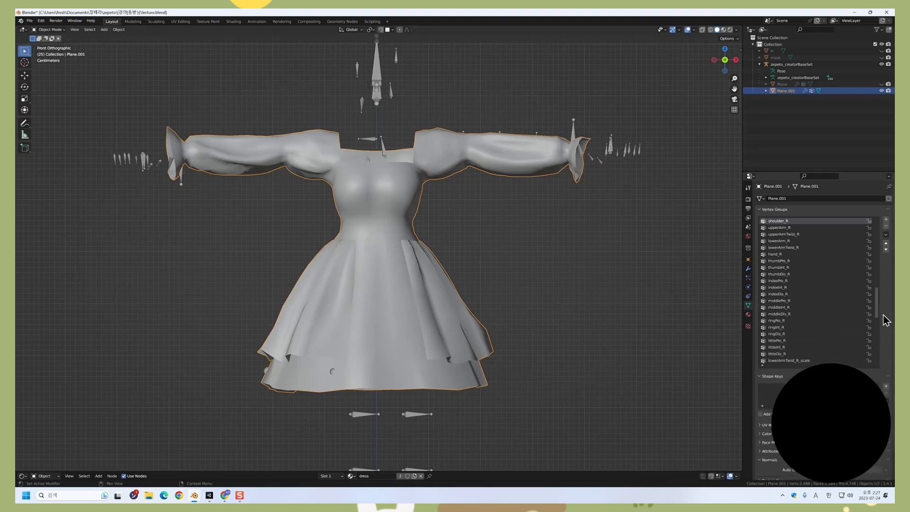
left_click_drag(877, 309, 879, 359)
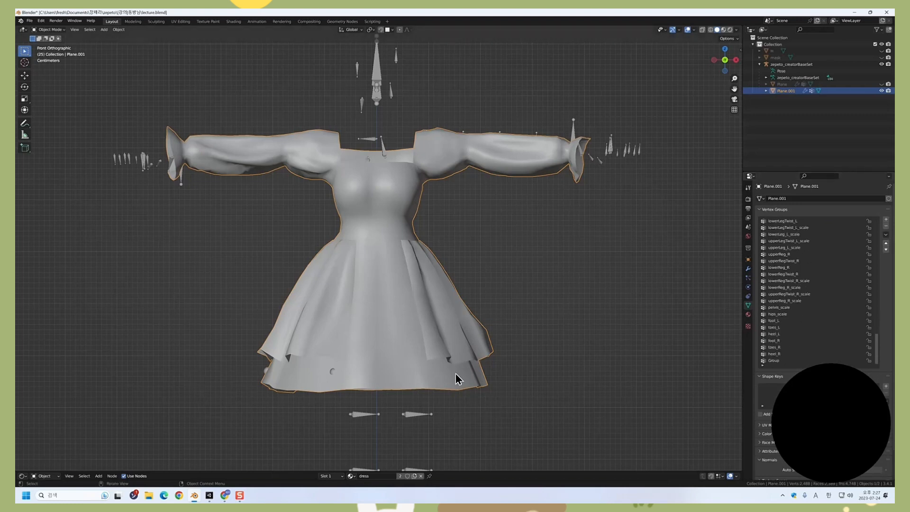
Step: Clear the dress mesh's parent while keeping its transformation
key("alt+p")
left_click(414, 269)
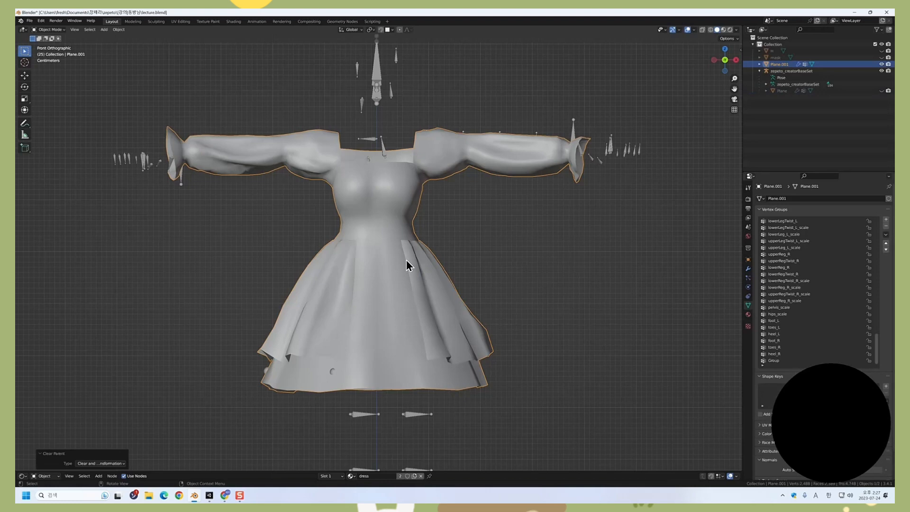
left_click(447, 223)
Step: Parent the dress mesh to the zepeto_creatorBaseSet armature with automatic weights and check the dress's vertex groups
left_click(396, 181)
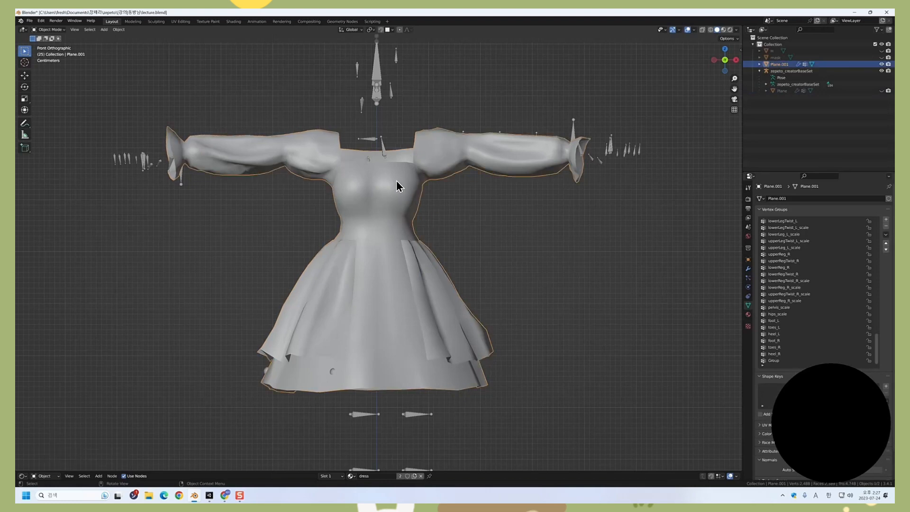
left_click(386, 152, "shift")
key("ctrl+p")
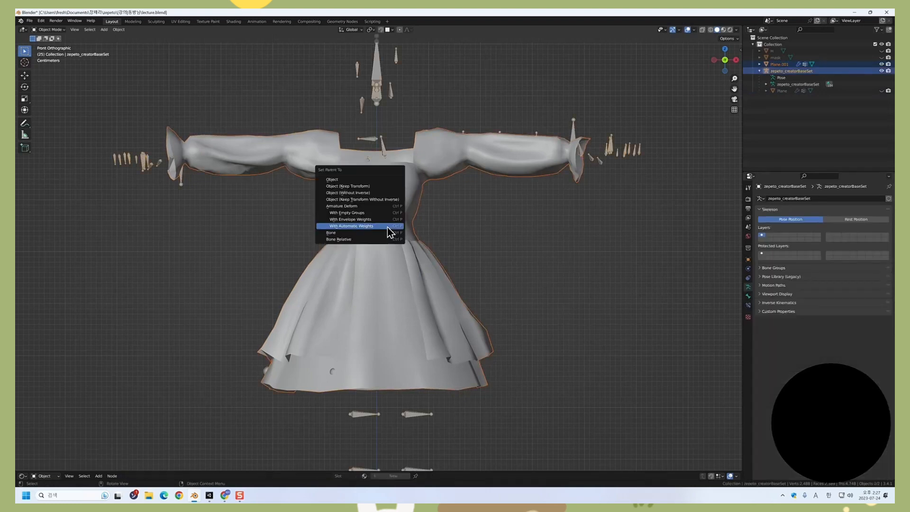
left_click(388, 227)
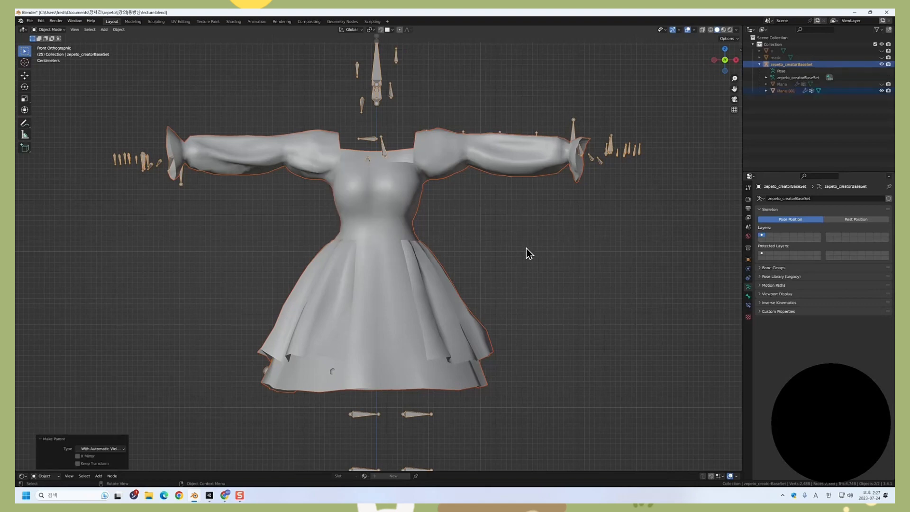
left_click(447, 309)
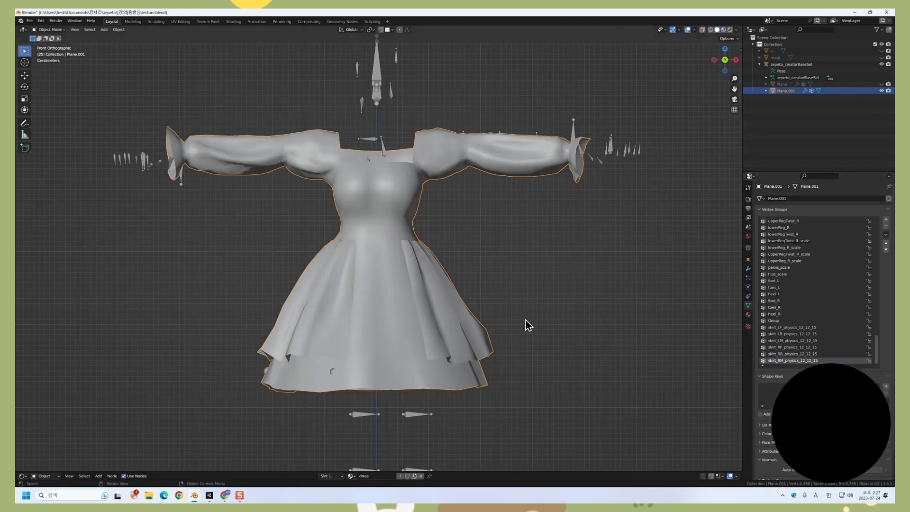
left_click(432, 251)
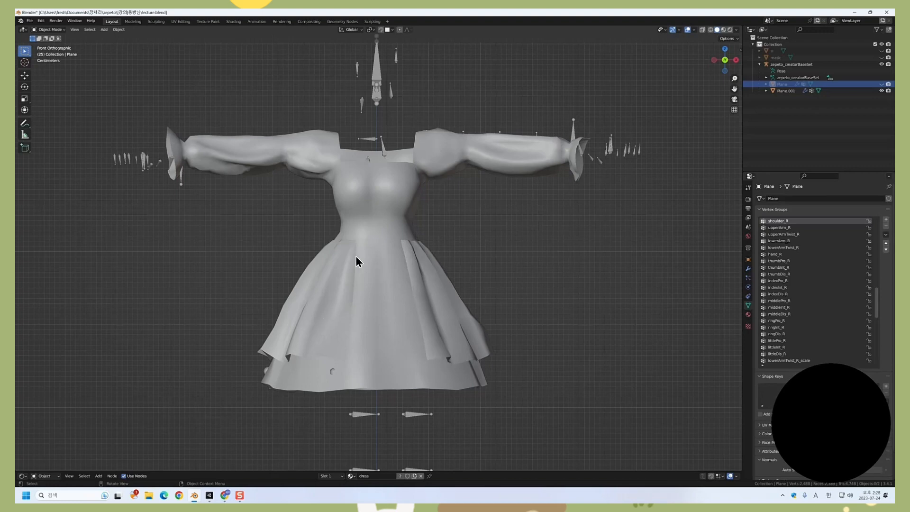
Step: Select the armature together with the dress mesh and enter Weight Paint mode on the dress
left_click(385, 155)
left_click(406, 251, "shift")
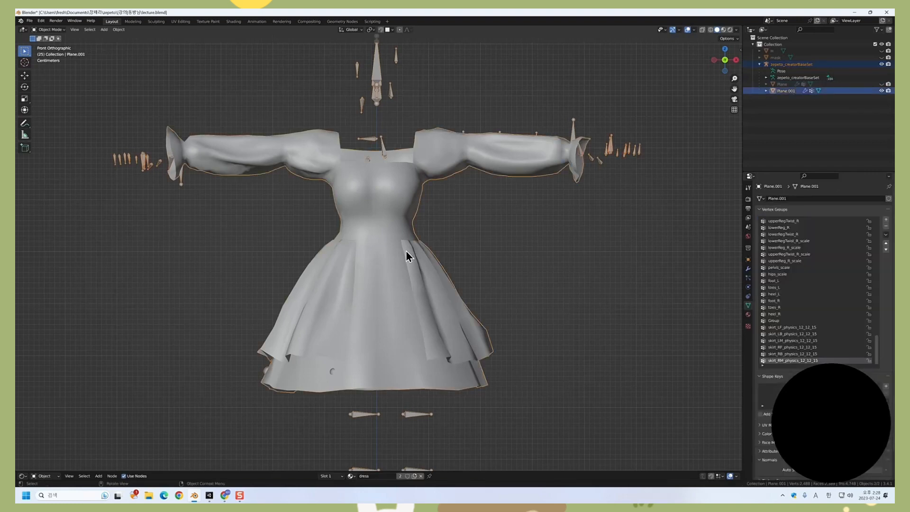
key("ctrl+Tab")
left_click(349, 253)
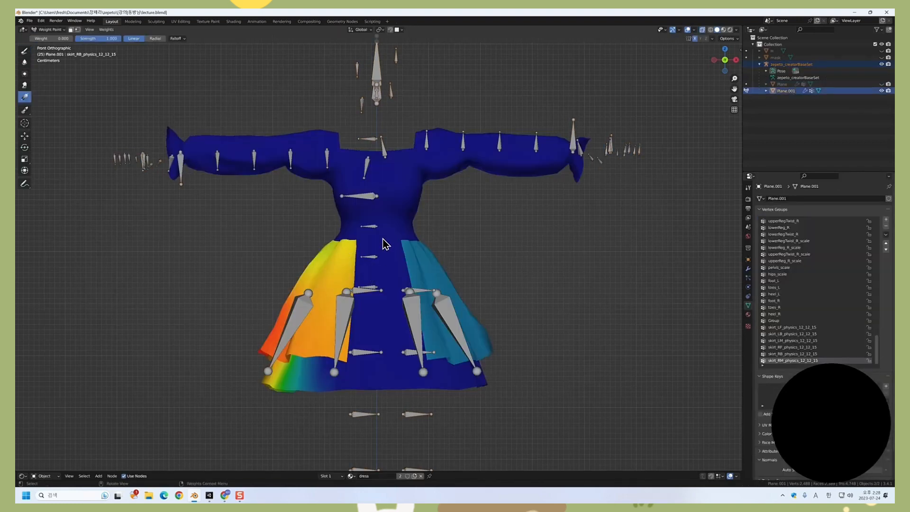
Step: Inspect the dress's weight distribution for the torso, pelvis_scale and upperReg_R_scale bones
left_click(372, 197, "ctrl")
left_click(371, 197, "ctrl")
left_click(375, 286, "ctrl")
left_click(375, 286, "ctrl")
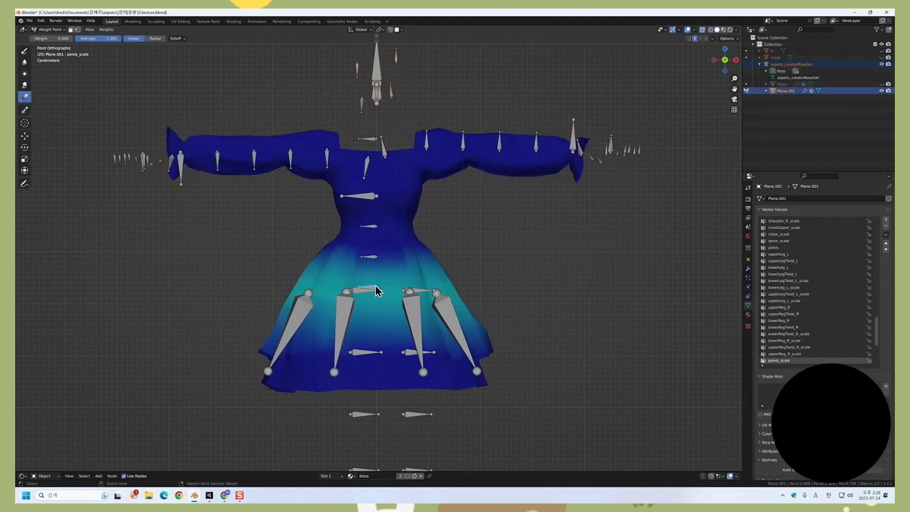
left_click(371, 294, "ctrl")
left_click(369, 295, "ctrl")
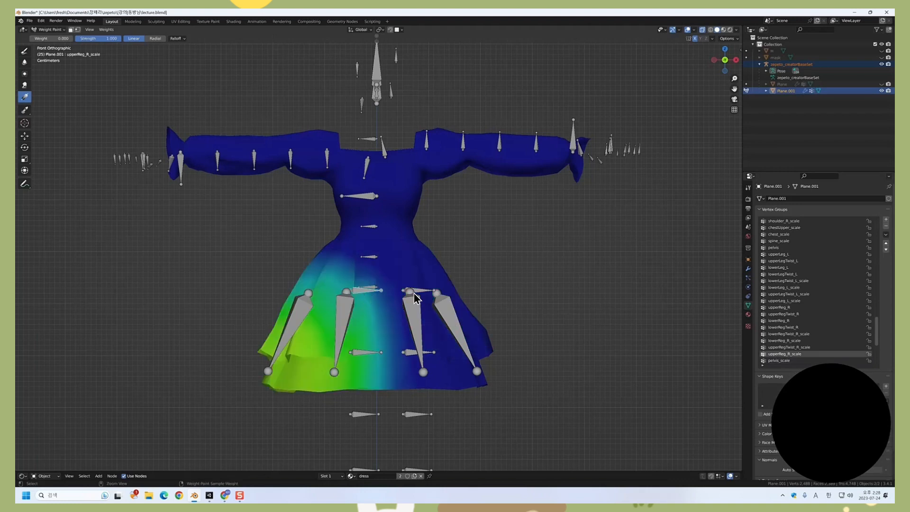
left_click(414, 293, "ctrl")
left_click(373, 296, "ctrl")
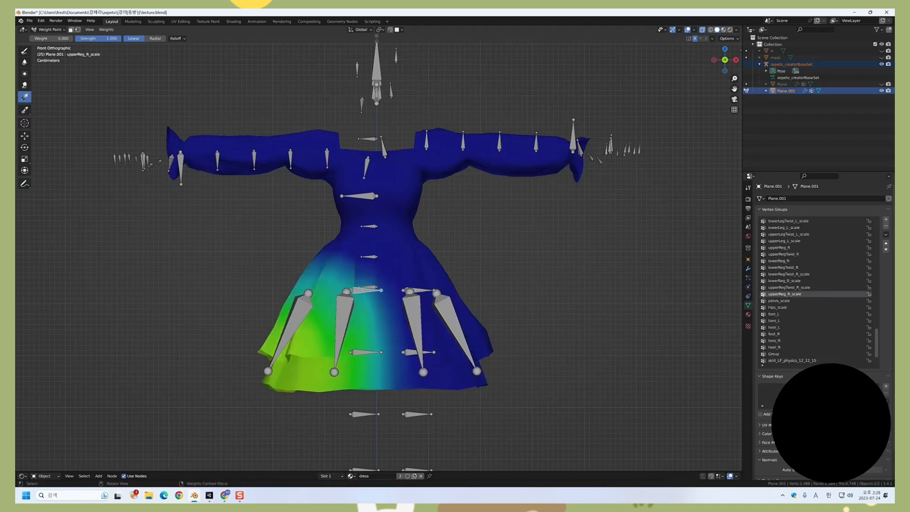
key("s")
key("Escape")
Step: Examine the dress's weights for the pelvis bone and the left front skirt bone
left_click(377, 288, "ctrl")
left_click(367, 289, "ctrl")
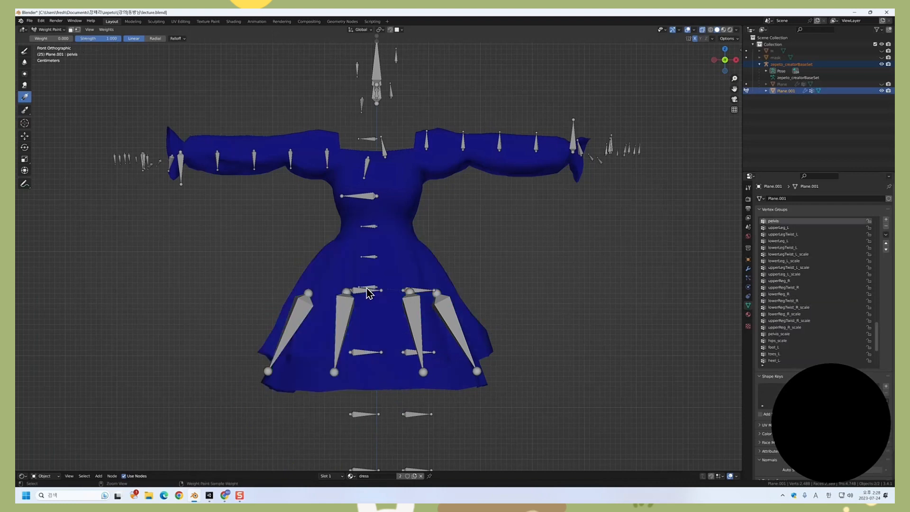
left_click(363, 287, "ctrl")
left_click(362, 290, "ctrl")
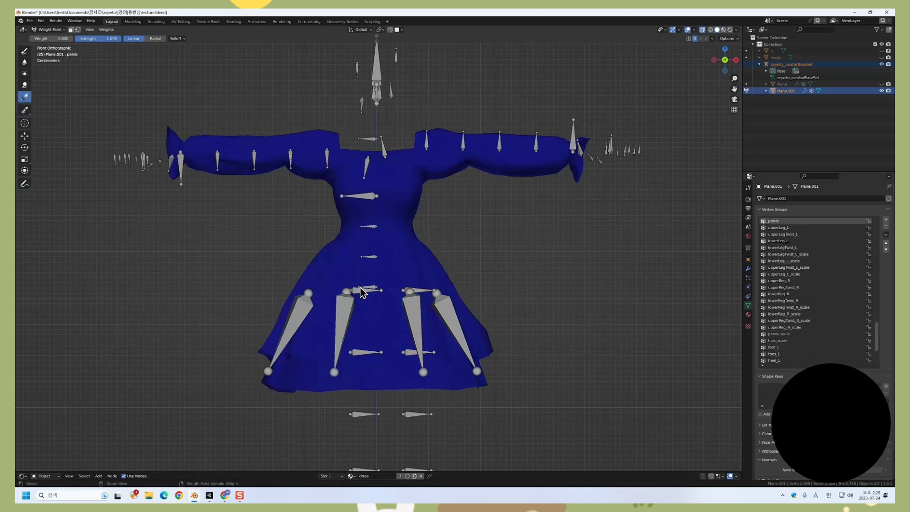
left_click(415, 321, "ctrl")
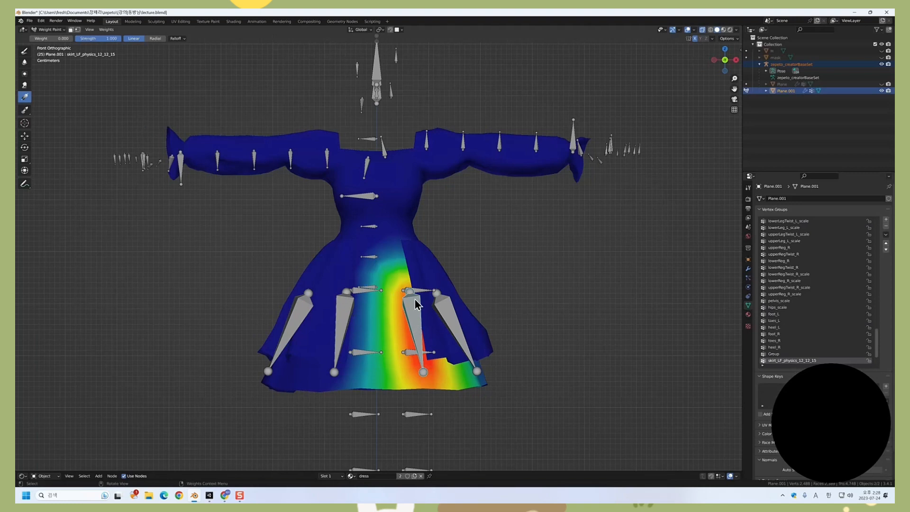
Step: Remove all of the dress's vertices from the skirt_LF_physics_12_12_15 vertex group
middle_click_drag(380, 256, 380, 291)
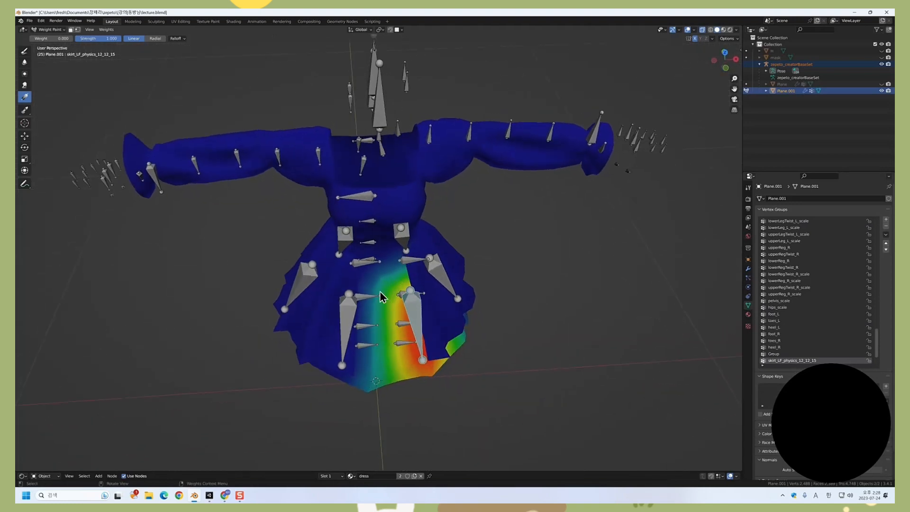
key("KP_1")
key("Tab")
key("a")
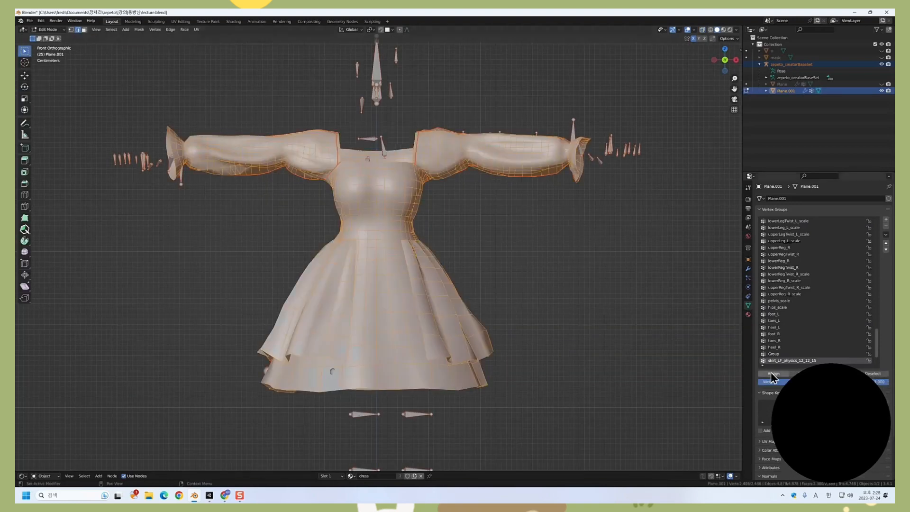
left_click(815, 376)
key("Tab")
Step: Remove all dress vertices from the skirt_LM_physics_12_12_15 and skirt_LB_physics_12_12_15 vertex groups
left_click(445, 303, "ctrl")
key("Tab")
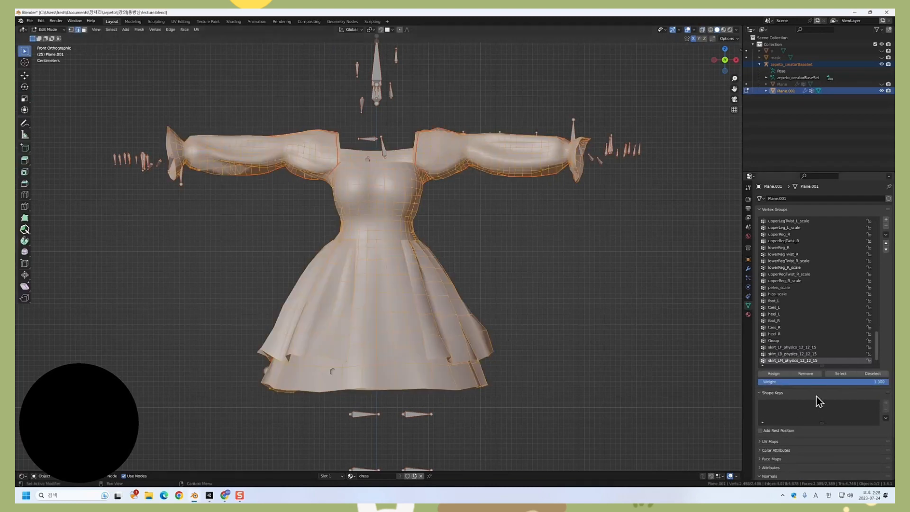
left_click(823, 376)
key("Tab")
left_click(414, 313, "ctrl")
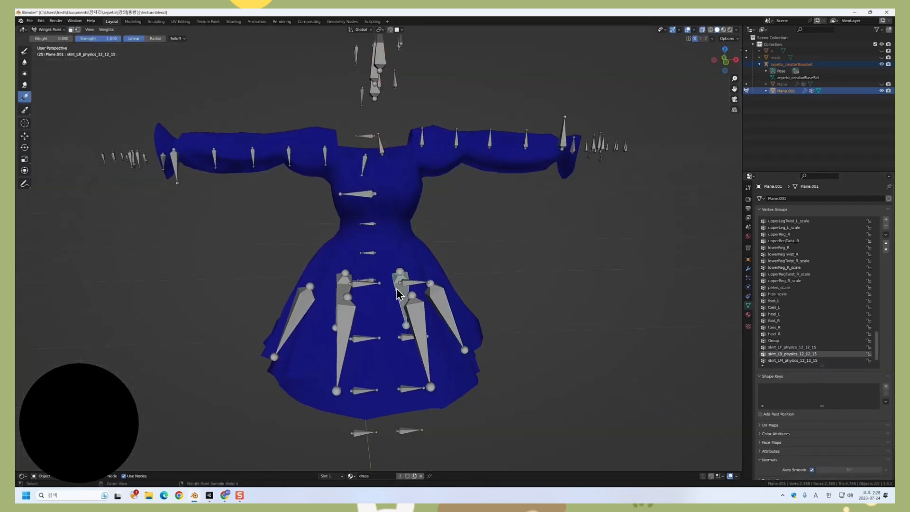
key("Tab")
left_click(810, 377)
key("Tab")
Step: Remove all dress vertices from the skirt_RF_physics_12_12_15 and skirt_RM_physics_12_12_15 vertex groups
left_click(340, 320, "ctrl")
key("Tab")
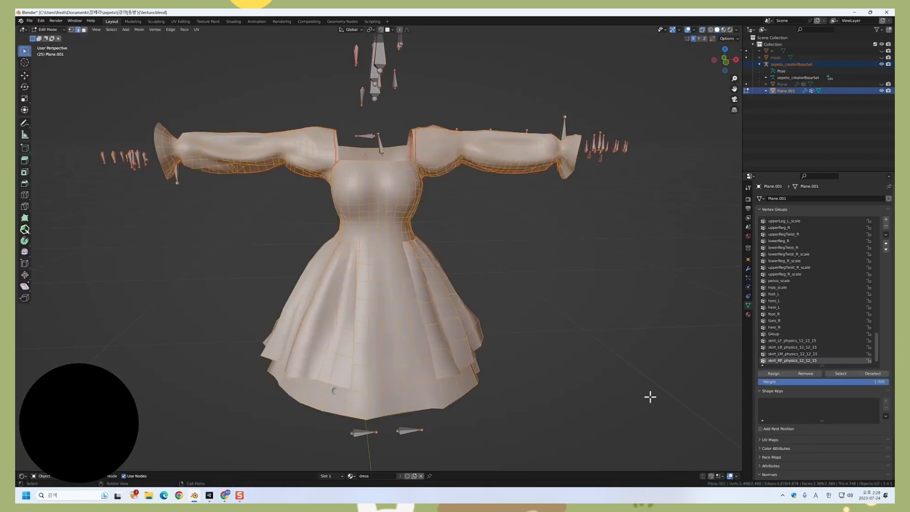
left_click(806, 376)
key("Tab")
left_click(357, 316, "ctrl")
key("Tab")
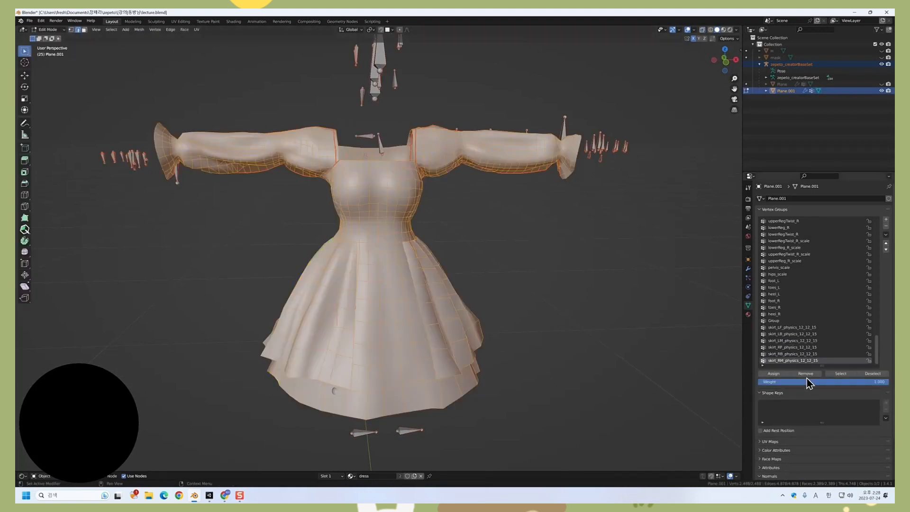
left_click(807, 378)
key("Tab")
Step: Remove all dress vertices from the skirt_RB_physics_12_12_15 vertex group and return to Weight Paint mode
left_click(358, 285, "ctrl")
key("Tab")
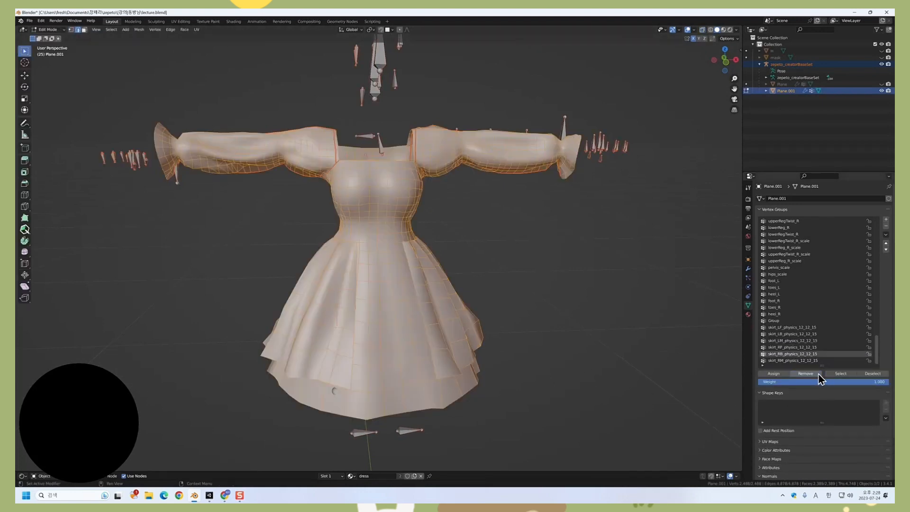
left_click(818, 378)
key("Tab")
key("KP_1")
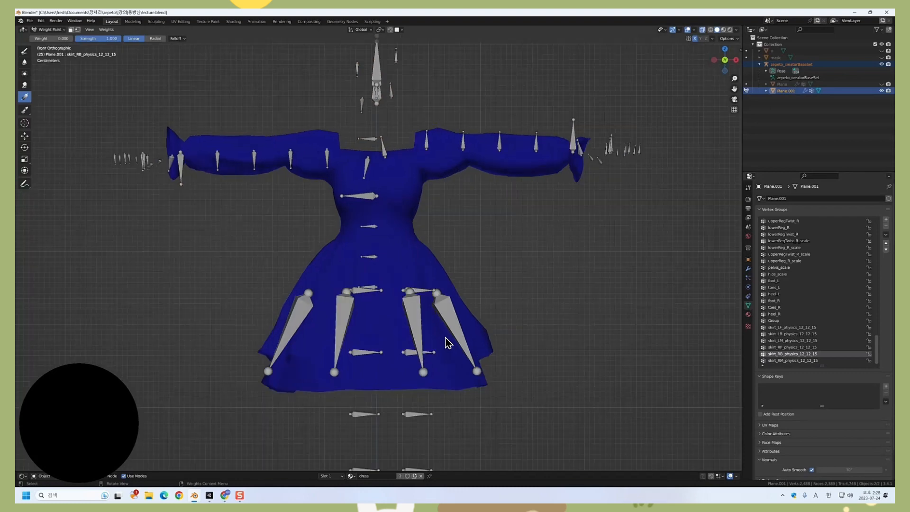
Step: Apply a linear weight gradient of 1 for the skirt_LF_physics_12_12_15 bone, running from the skirt's hem up to the waist
left_click(417, 322, "ctrl")
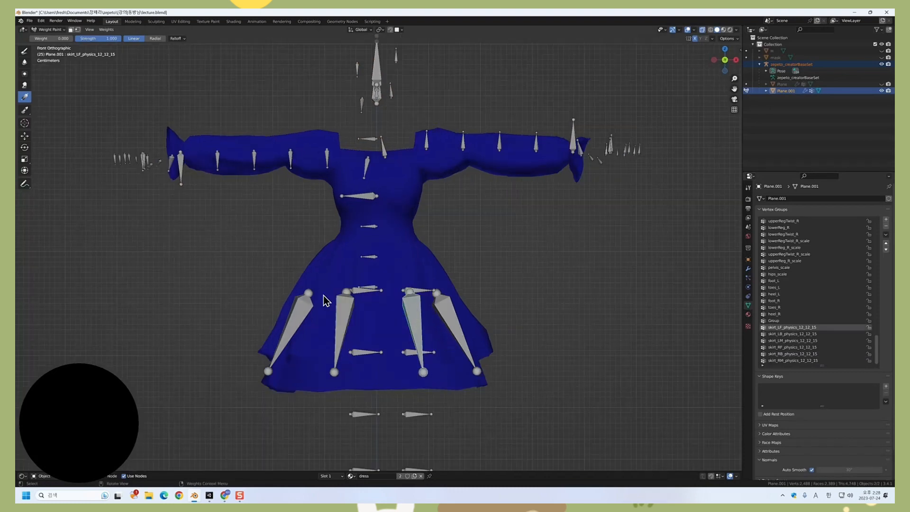
left_click(66, 37)
type("1")
key("Return")
key("KP_7")
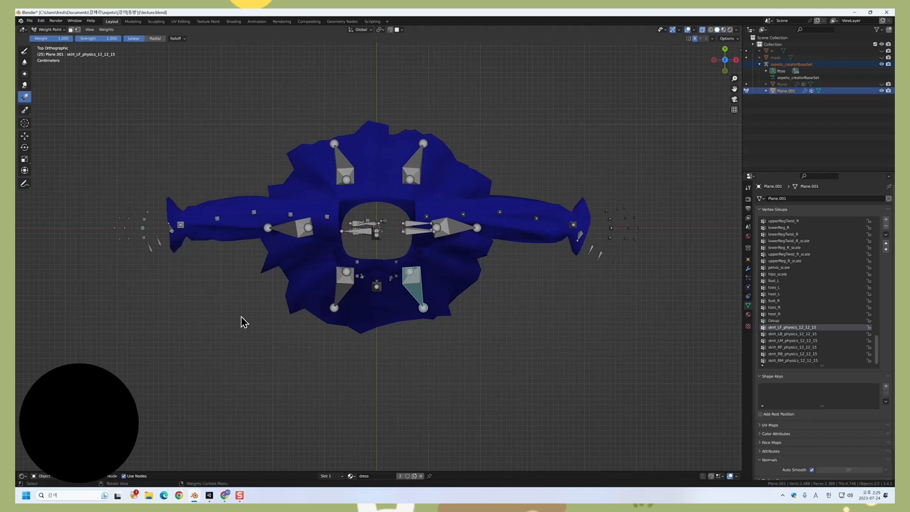
key("KP_1")
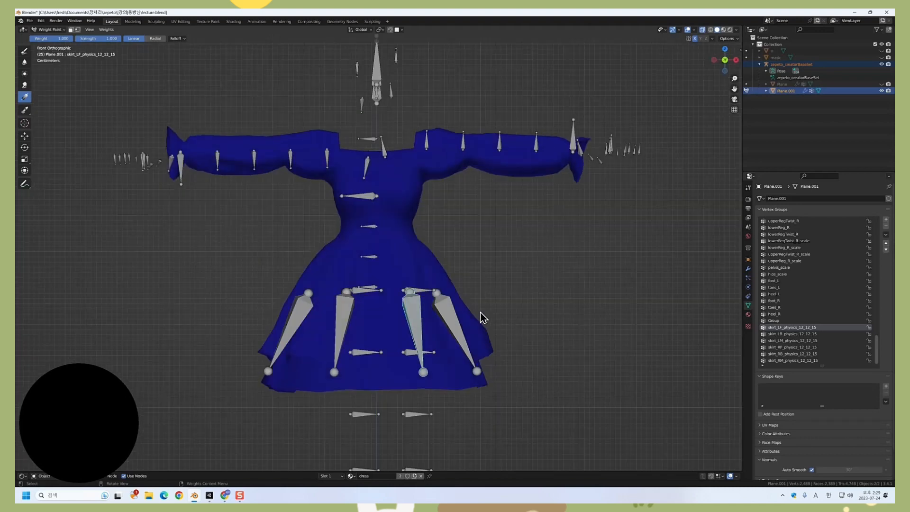
left_click_drag(376, 397, 376, 234)
Step: Set the gradient weight to 0 and fade the skirt_LF bone's weights out of the skirt's right half and back
left_click(70, 39)
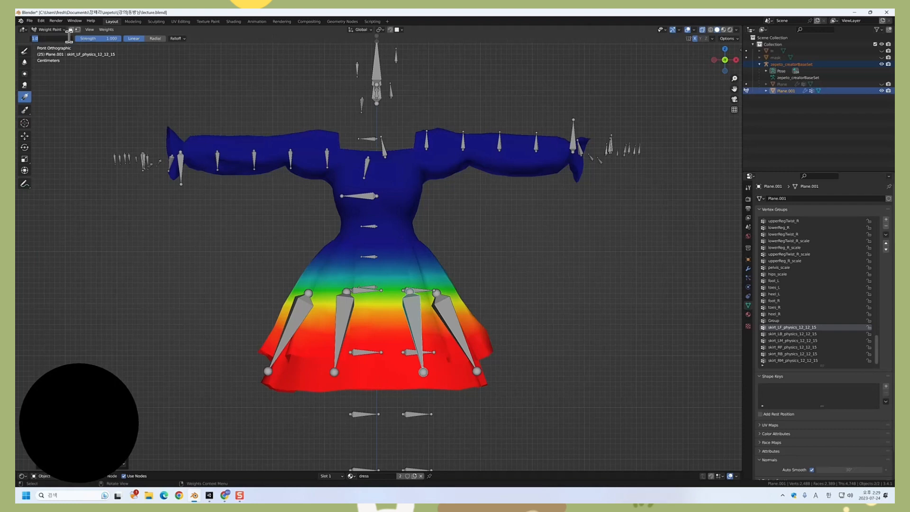
type("0")
key("Return")
left_click_drag(284, 411, 403, 427)
key("ctrl+z")
left_click_drag(345, 436, 372, 436)
key("KP_3")
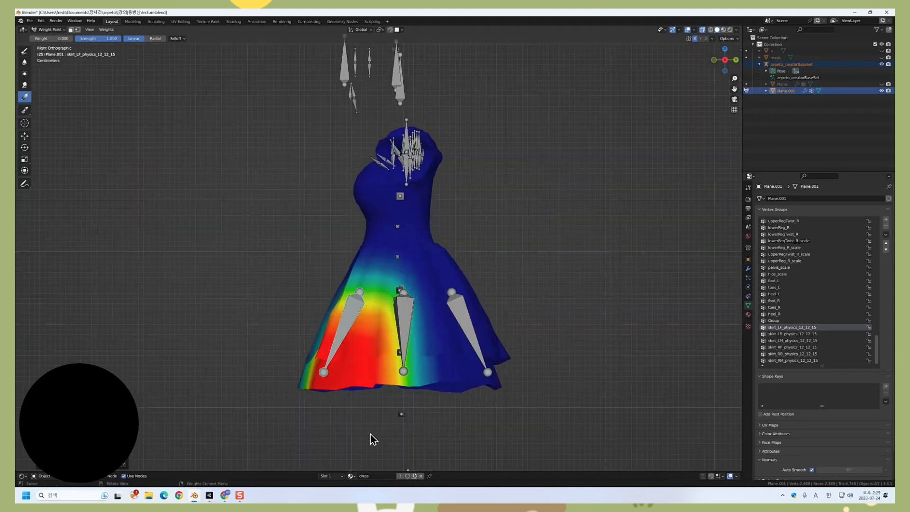
key("KP_7")
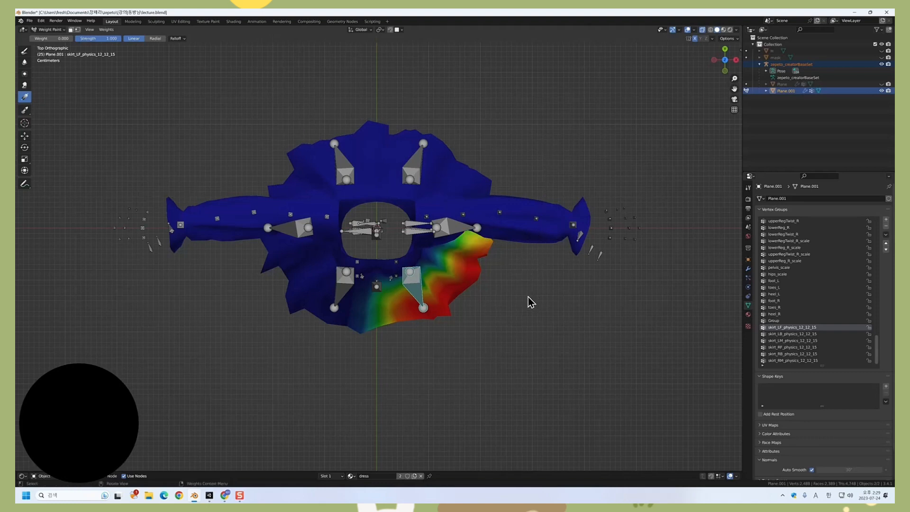
Step: Apply a linear weight gradient of 1 for the skirt_RF_physics_12_12_15 bone from the skirt's hem up to the waist
key("KP_1")
left_click(339, 307, "ctrl")
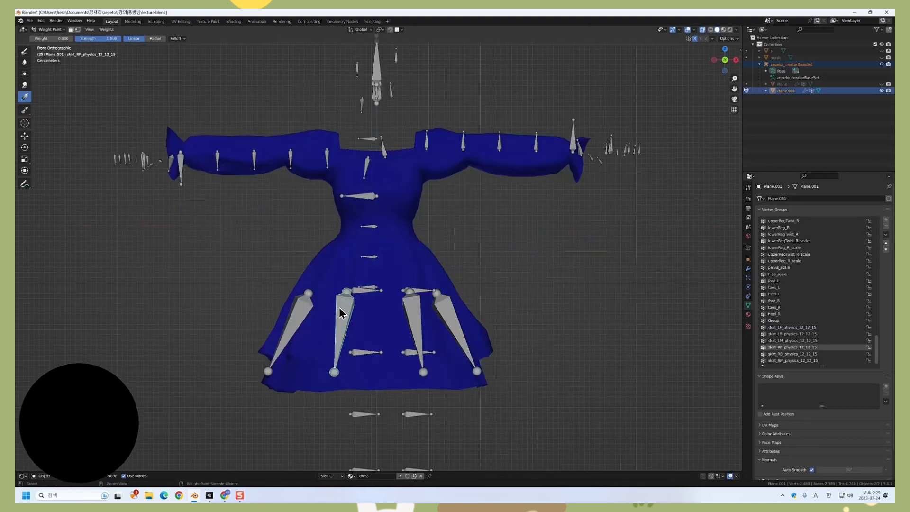
left_click(62, 39)
key("Return")
left_click(61, 42)
type("1")
key("Return")
mouse_move(381, 413)
left_mouse_down()
mouse_move(378, 199)
mouse_move(380, 337)
mouse_move(382, 230)
mouse_move(376, 243)
left_mouse_up()
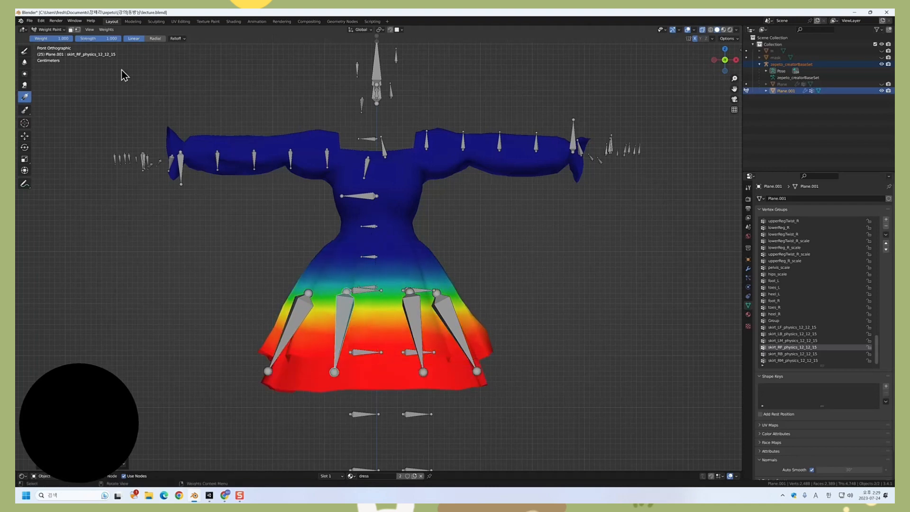
Step: Set the gradient weight to 0 and fade the skirt_RF bone's weights out of the skirt's left half and back
left_click(61, 37)
type("0")
key("Return")
left_click_drag(444, 397, 302, 404)
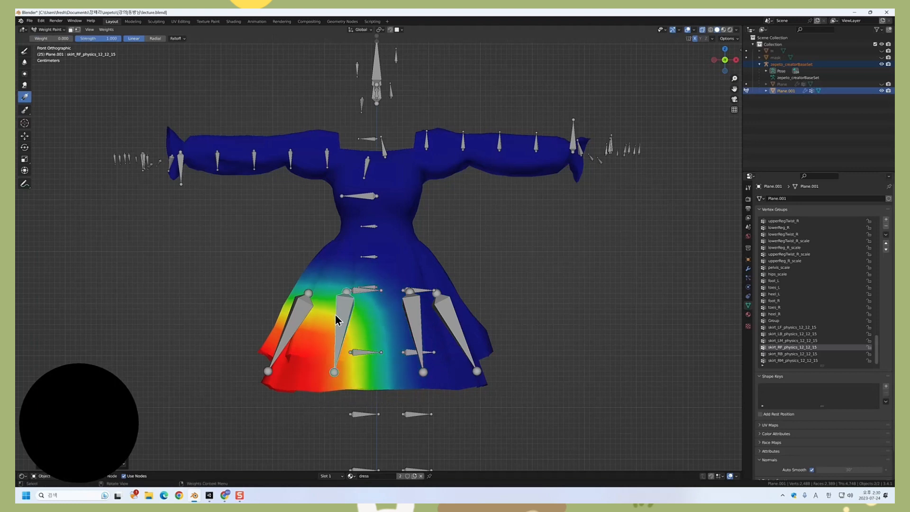
key("KP_3")
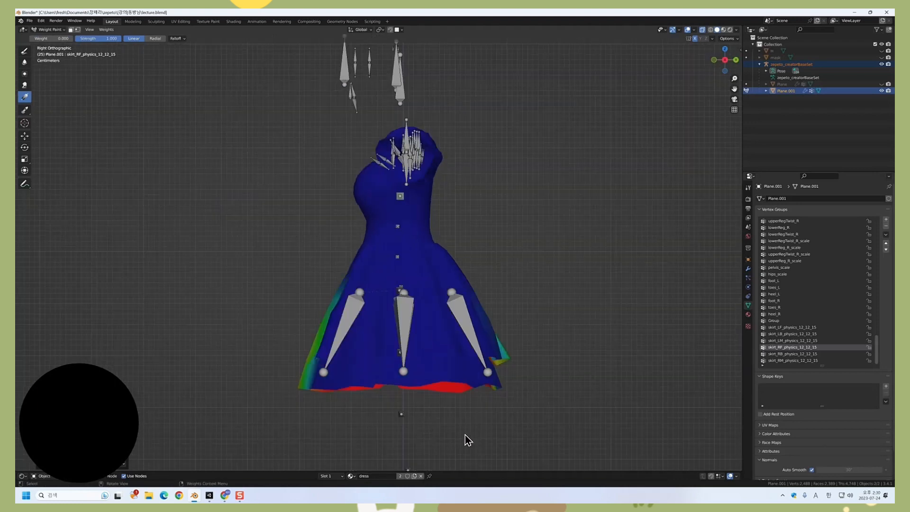
key("ctrl+KP_3")
left_click_drag(294, 445, 430, 451)
key("KP_1")
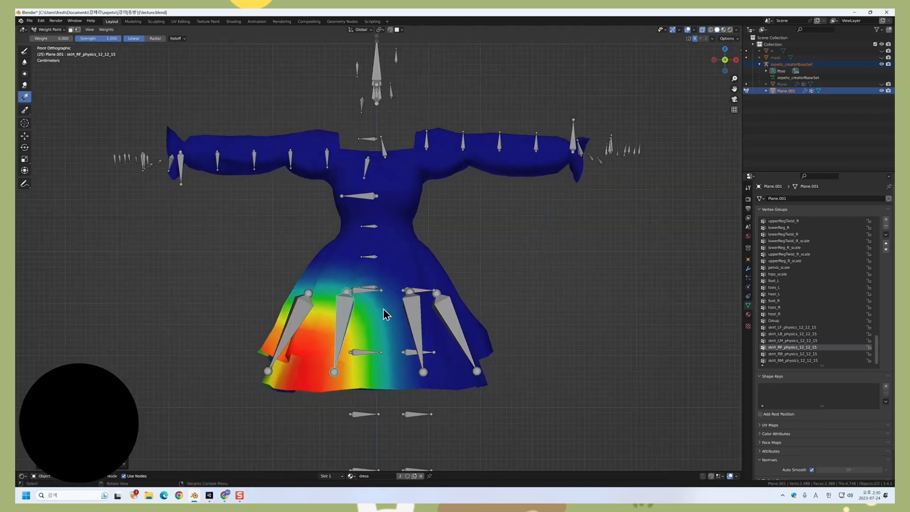
Step: Apply a linear weight gradient of 1 for the skirt_LM_physics_12_12_15 bone from the skirt's hem up to the waist
left_click(429, 300, "ctrl")
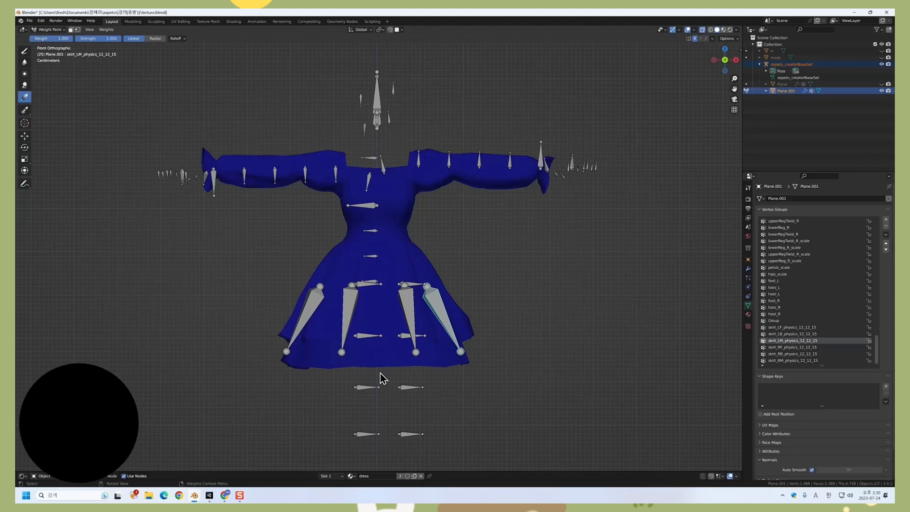
left_click_drag(381, 381, 378, 232)
key("ctrl+z")
left_click_drag(379, 349, 378, 232)
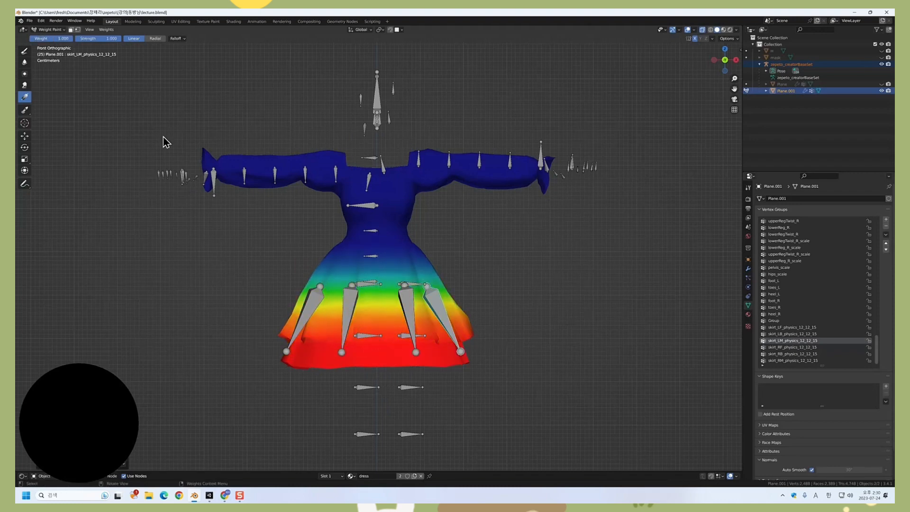
Step: Set the gradient weight to 0 and fade the skirt_LM bone's weights out of the skirt's right half and front
left_click(70, 39)
type("0")
key("Return")
left_click_drag(351, 411, 422, 421)
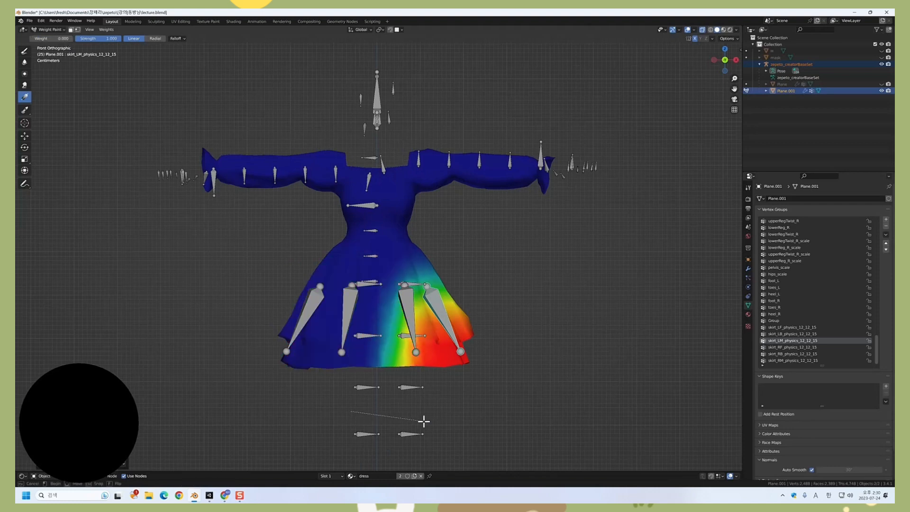
key("Escape")
key("KP_3")
left_click_drag(302, 415, 406, 424)
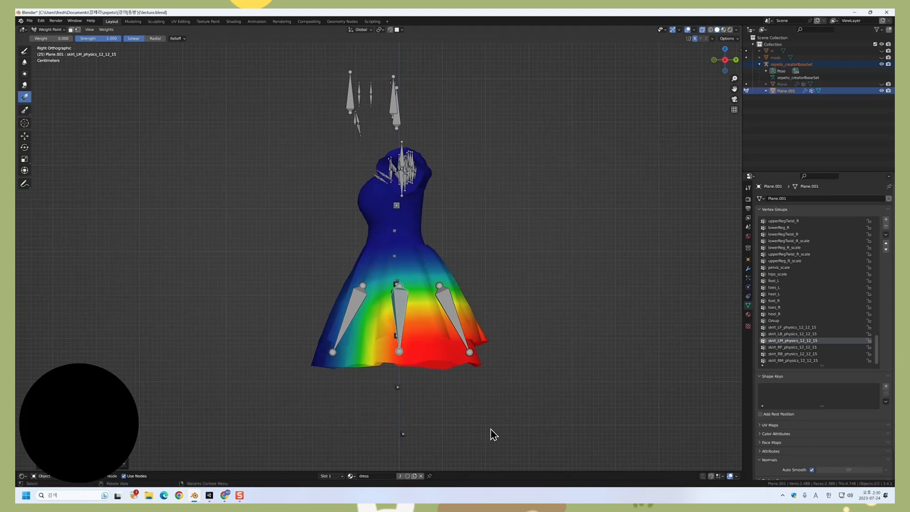
Step: Narrow the skirt_LM bone's weights toward the skirt's left side with another zero-weight gradient in front view, and check the back
left_click_drag(488, 420, 455, 432)
key("ctrl+z")
key("KP_1")
left_click_drag(383, 429, 454, 428)
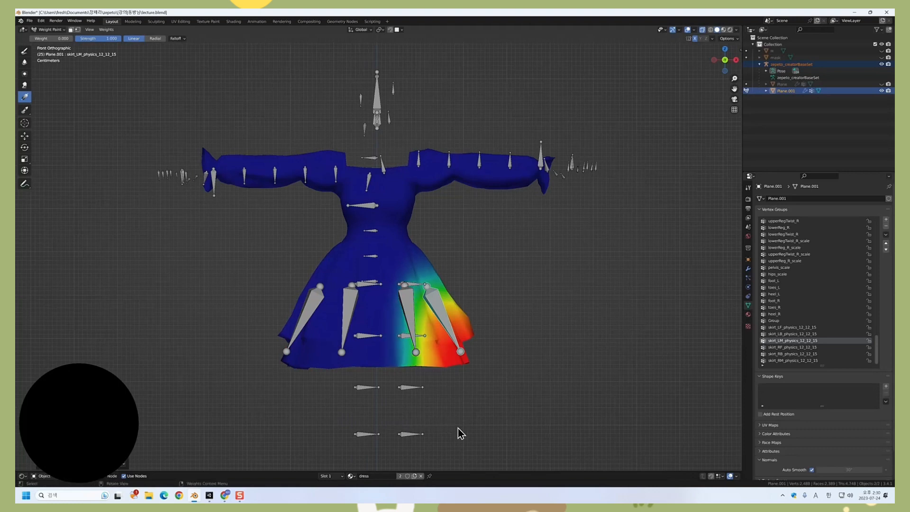
key("ctrl+KP_1")
middle_click_drag(430, 420, 424, 364)
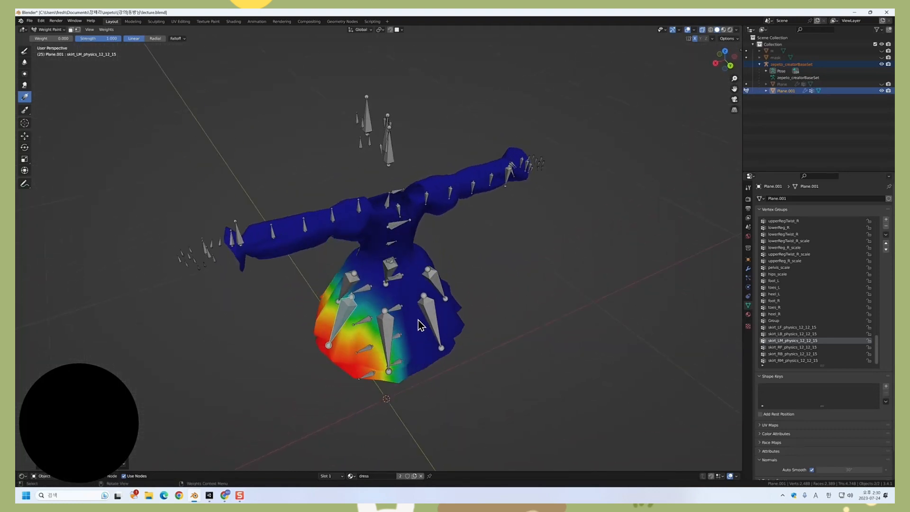
Step: Apply a linear weight gradient of 1 for the skirt_RM_physics_12_12_15 bone from the skirt's hem up to the waist
key("KP_1")
left_click(65, 39)
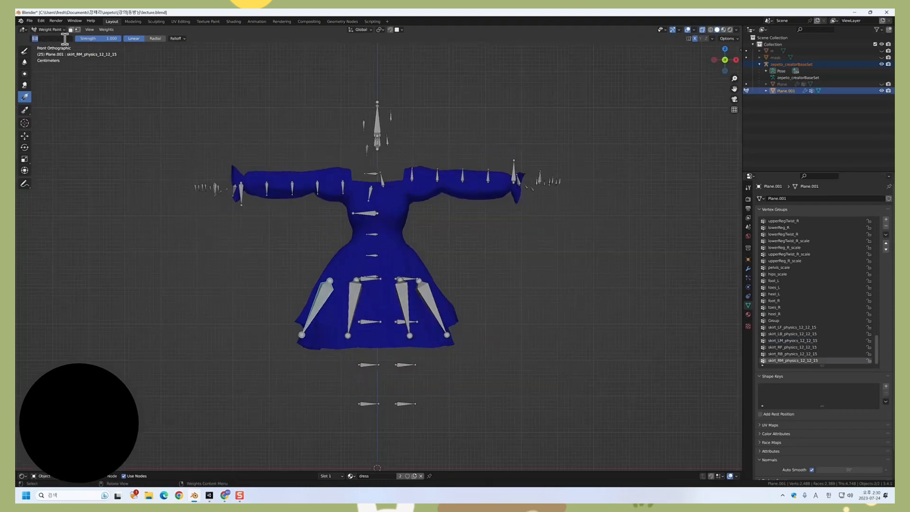
key("Return")
left_click_drag(378, 342, 379, 232)
Step: Set the gradient weight to 0 and fade the skirt_RM bone's weights out of the skirt's left half
type("0")
key("Return")
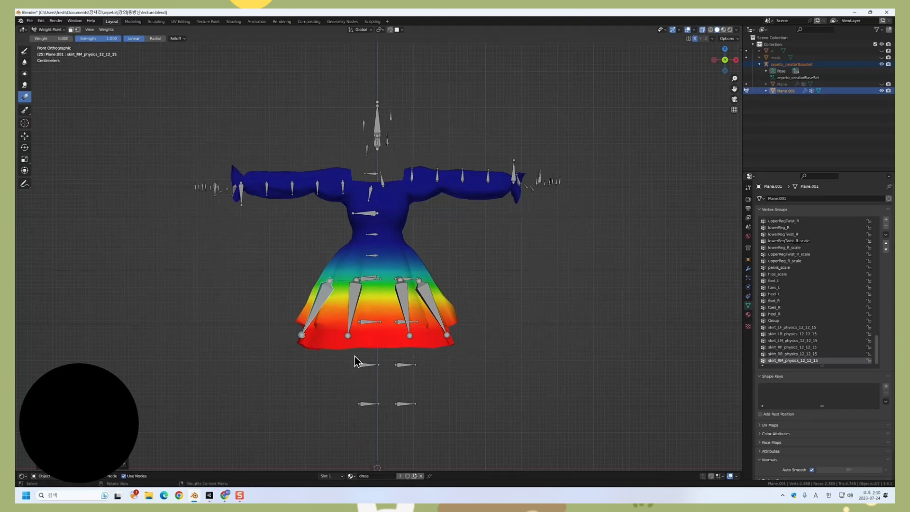
left_click_drag(417, 393, 275, 385)
key("ctrl+KP_1")
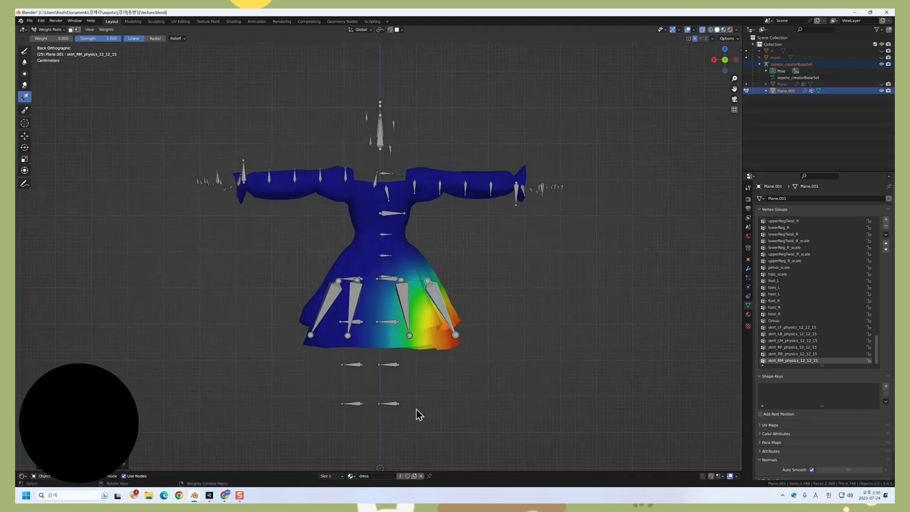
Step: Apply a linear weight gradient of 1 for the skirt_RB_physics_12_12_15 bone in back view, from the skirt's hem to the waist
left_click(401, 302, "shift")
left_click(59, 40)
type("41")
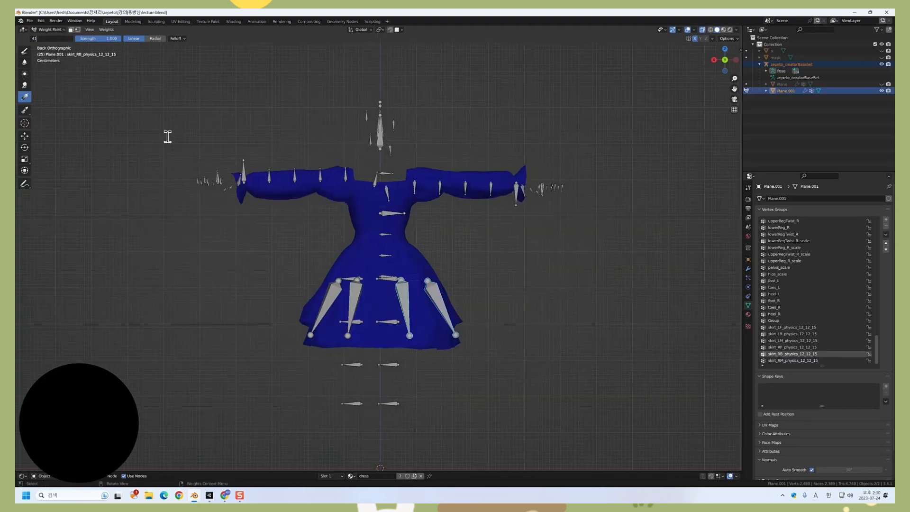
key("BackSpace")
key("BackSpace")
type("1")
key("Return")
left_click_drag(392, 379, 379, 256)
key("ctrl+z")
left_click_drag(383, 328, 383, 240)
Step: Set the gradient weight to 0 and fade the skirt_RB bone's weights out of the skirt's left half and front
type("0")
key("Return")
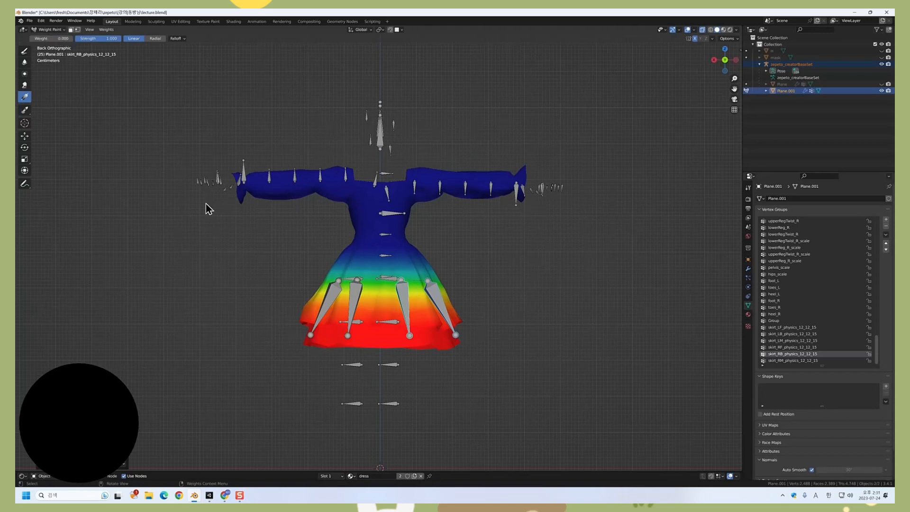
left_click_drag(358, 411, 329, 405)
key("ctrl+KP_3")
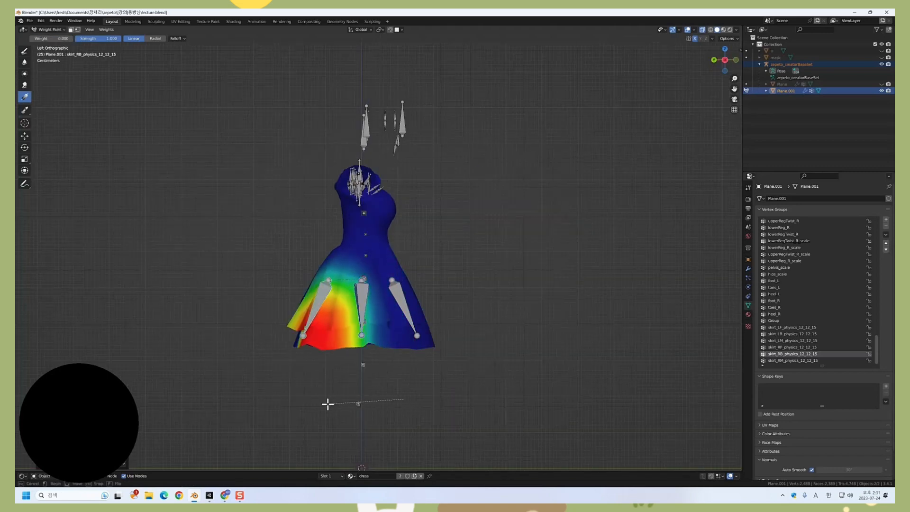
Step: Apply a linear weight gradient of 1 for the skirt_LB_physics_12_12_15 bone in back view, from the skirt's hem to the waist
key("ctrl+KP_1")
left_click(349, 303, "ctrl")
double_click(53, 38)
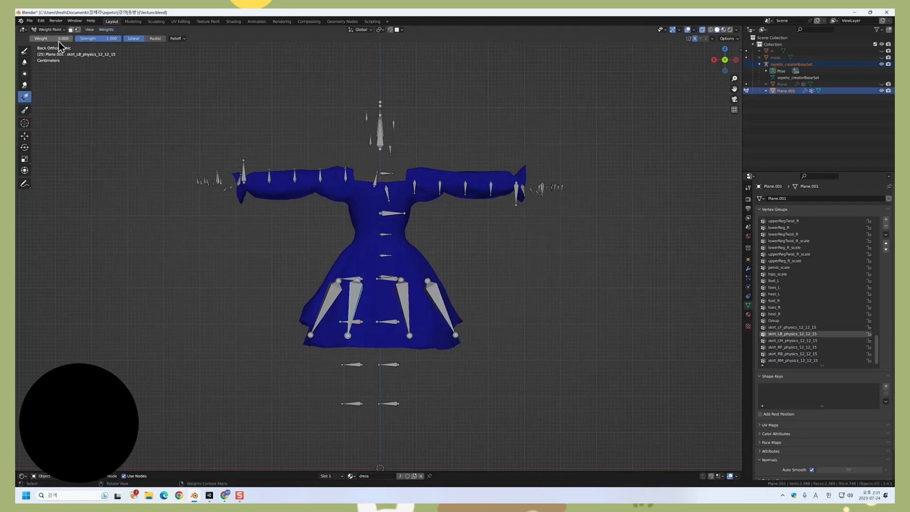
type("1")
key("Return")
left_click_drag(382, 334, 384, 234)
Step: Set the gradient weight to 0 and fade the skirt_LB bone's weights out of the skirt's right half and front
double_click(68, 39)
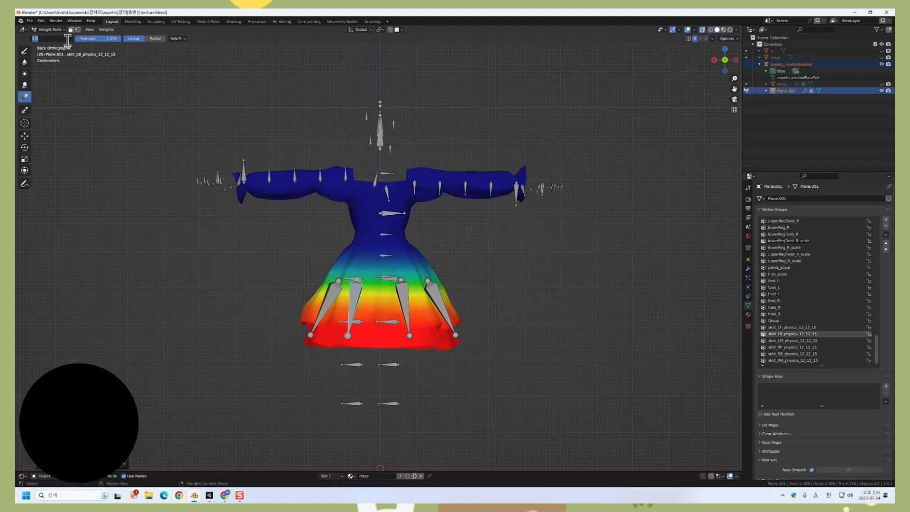
key("Return")
left_click_drag(396, 398, 445, 411)
key("ctrl+z")
key("KP_3")
Step: Check the weight gradients of the six skirt physics bones one by one from the top view
key("KP_7")
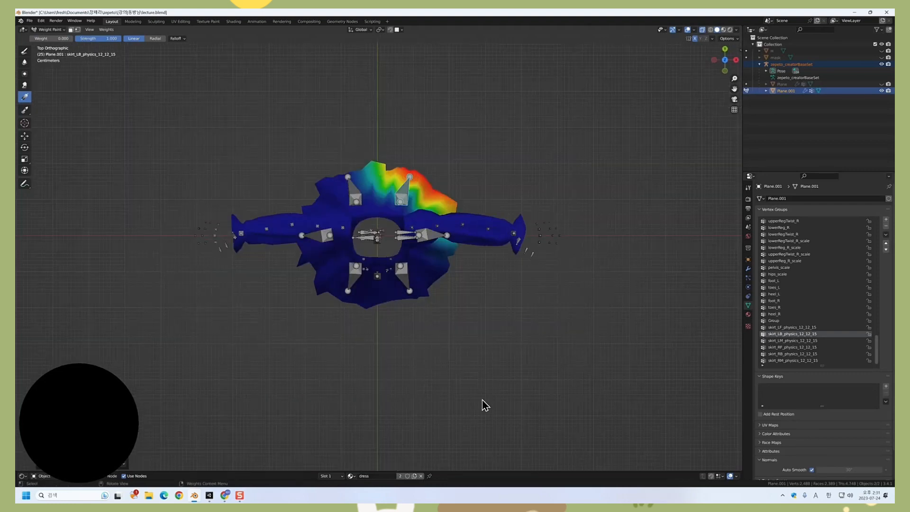
left_click(353, 207, "ctrl")
left_click(327, 237, "ctrl")
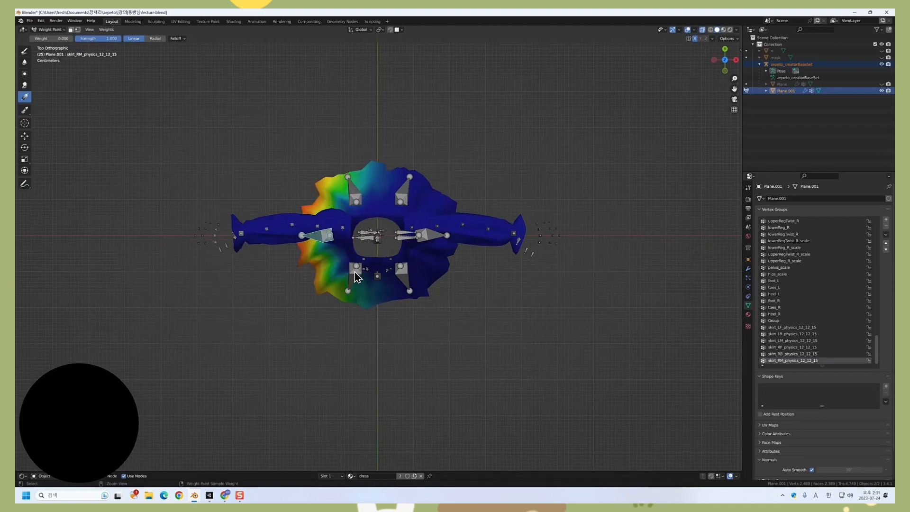
left_click(355, 270, "ctrl")
left_click(411, 276, "ctrl")
left_click(428, 237, "ctrl")
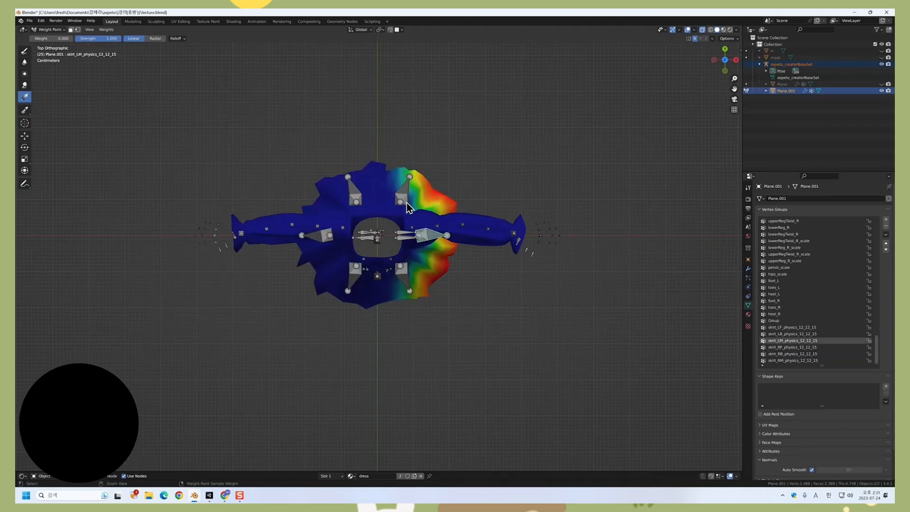
left_click(407, 203, "ctrl")
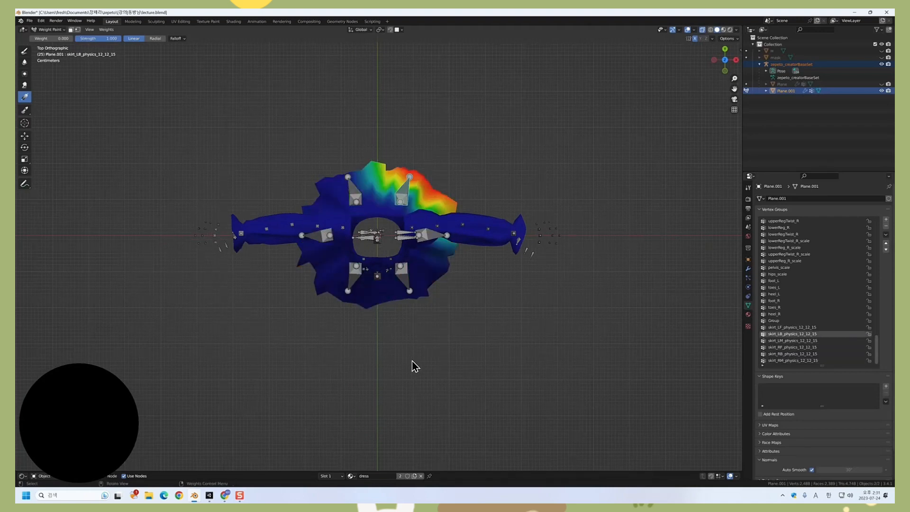
Step: Switch the dress from Weight Paint to Object Mode in front view and unhide the mask body mesh
key("KP_1")
key("ctrl+Tab")
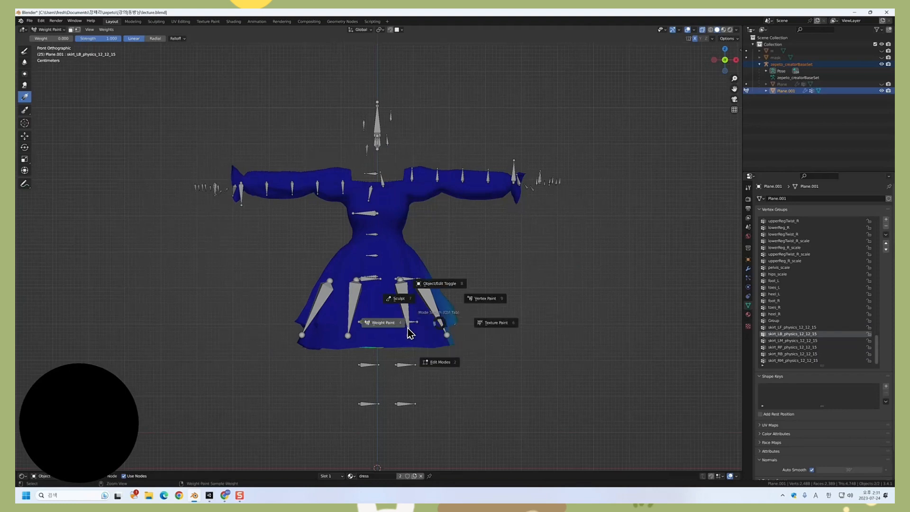
left_click(432, 279)
left_click(456, 271)
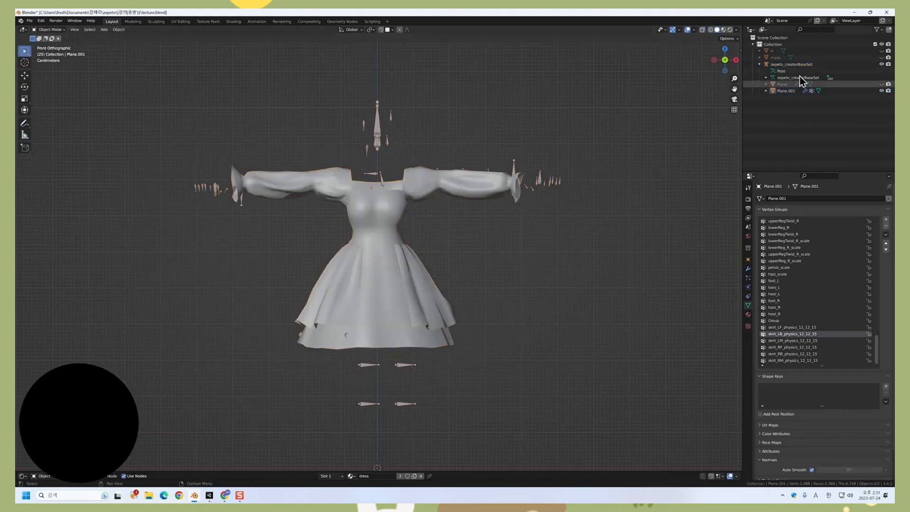
left_click(882, 57)
left_click_drag(257, 121, 460, 287)
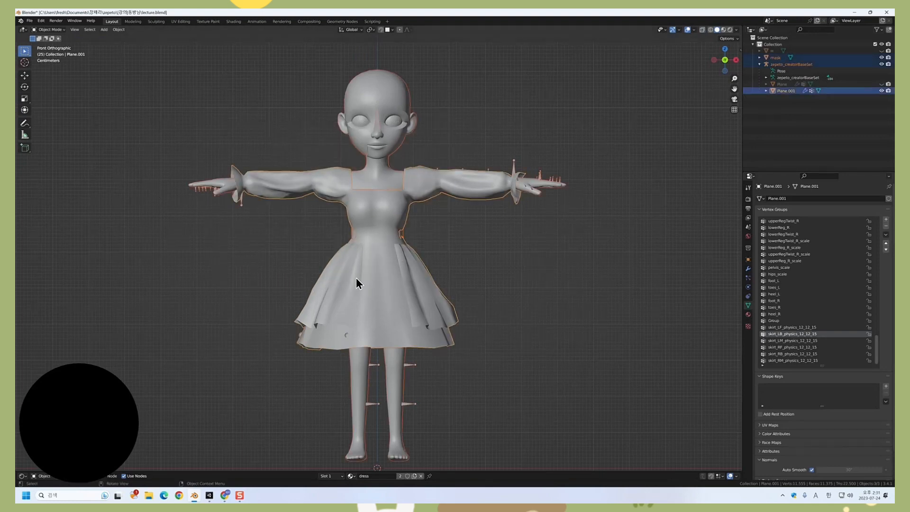
Step: Open the zepeto_creatorBaseSet armature in Edit Mode and turn on X-ray to expose its bones in front view
left_click(485, 212)
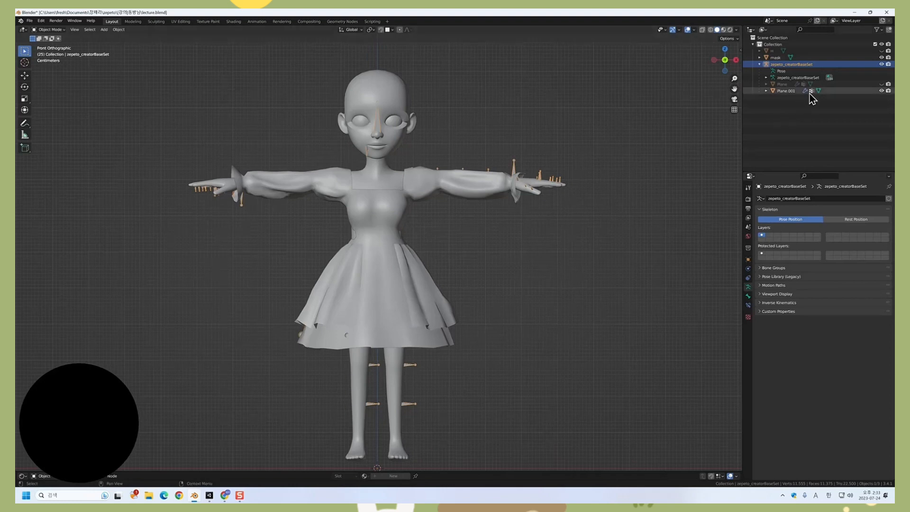
key("Tab")
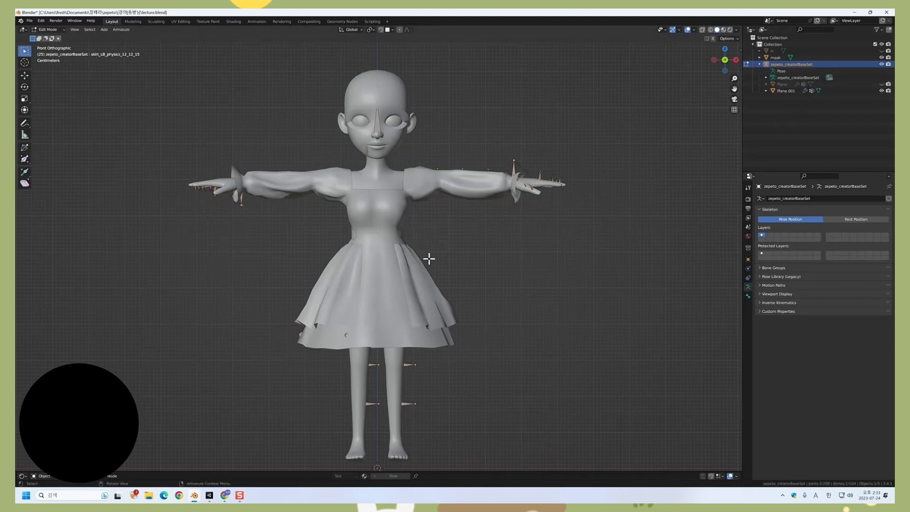
key("z")
left_click(486, 258)
key("alt+z")
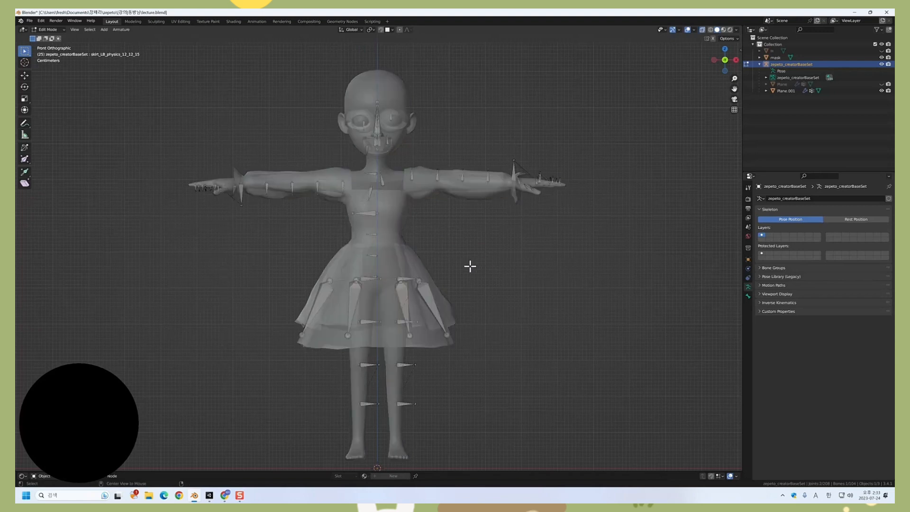
middle_click_drag(414, 261, 414, 295)
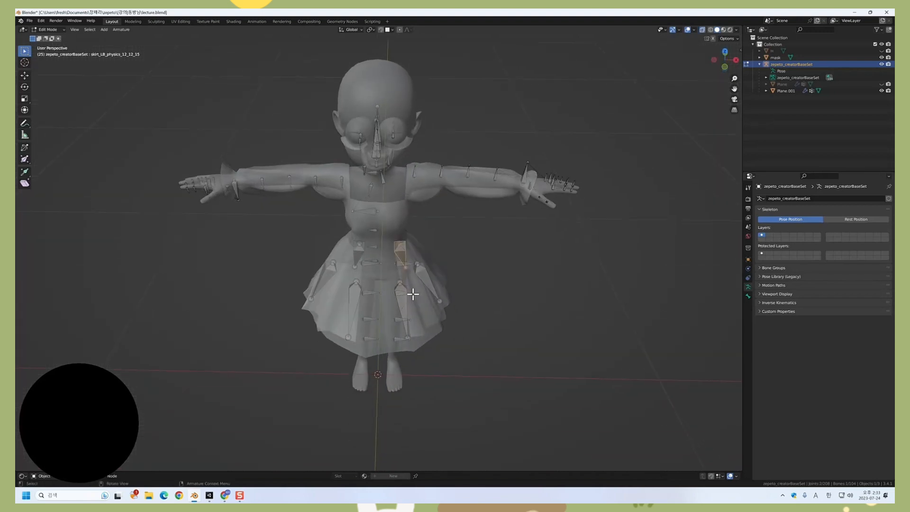
middle_click_drag(448, 263, 580, 215)
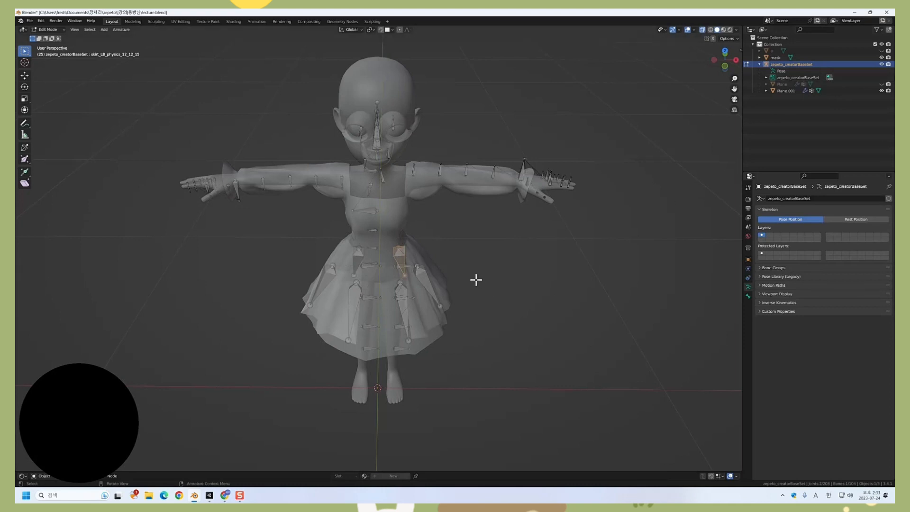
key("KP_1")
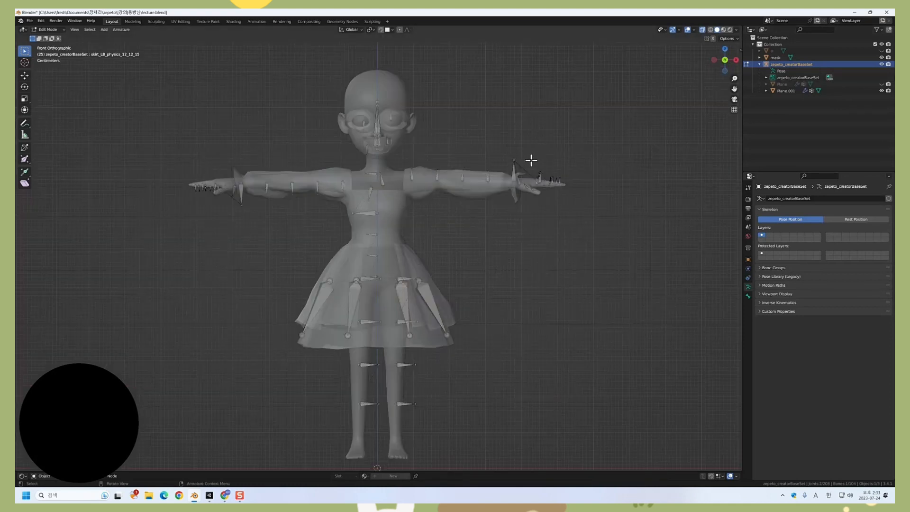
Step: Delete the finger bones of both hands from the armature and return to Object Mode
left_click_drag(532, 160, 576, 190)
left_click_drag(530, 165, 579, 199)
key("x")
left_click(579, 203)
left_click_drag(174, 171, 229, 224)
key("Tab")
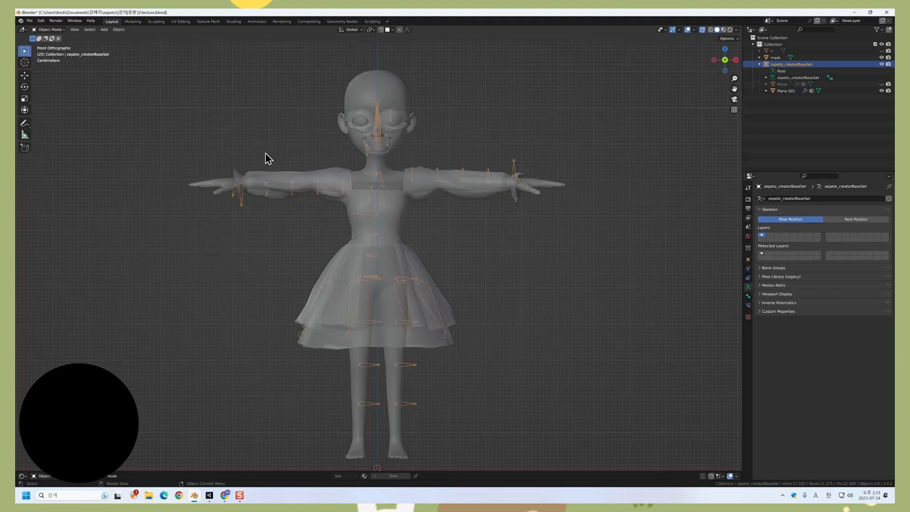
Step: Turn off X-ray and export the selected body, dress and armature as FBX, overwriting test3.fbx
key("alt+z")
left_click_drag(265, 119, 363, 260)
left_click(29, 21)
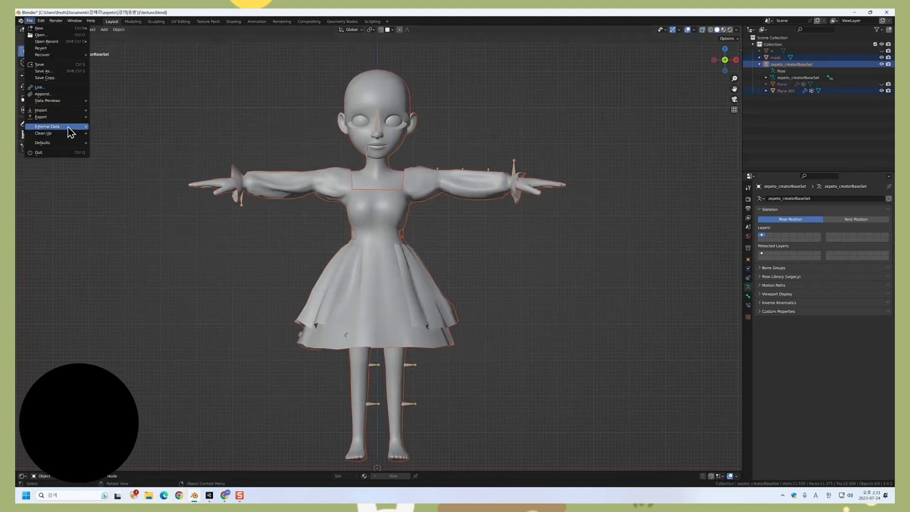
mouse_move(73, 128)
left_click(113, 181)
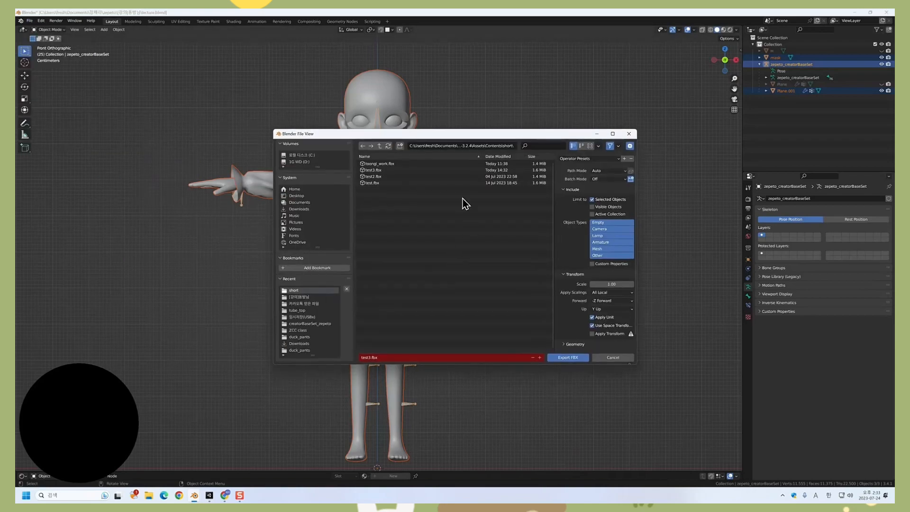
double_click(387, 170)
Step: Switch to Unity, convert the updated test3 model to a ZEPETO prefab and export that prefab as a ZEPETO file
left_click(210, 498)
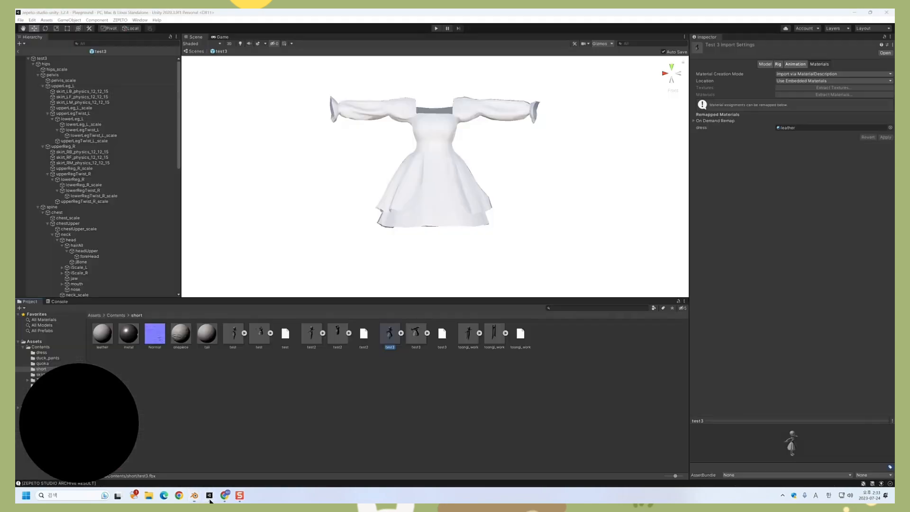
right_click(394, 338)
mouse_move(473, 280)
left_click(504, 291)
left_click(415, 334)
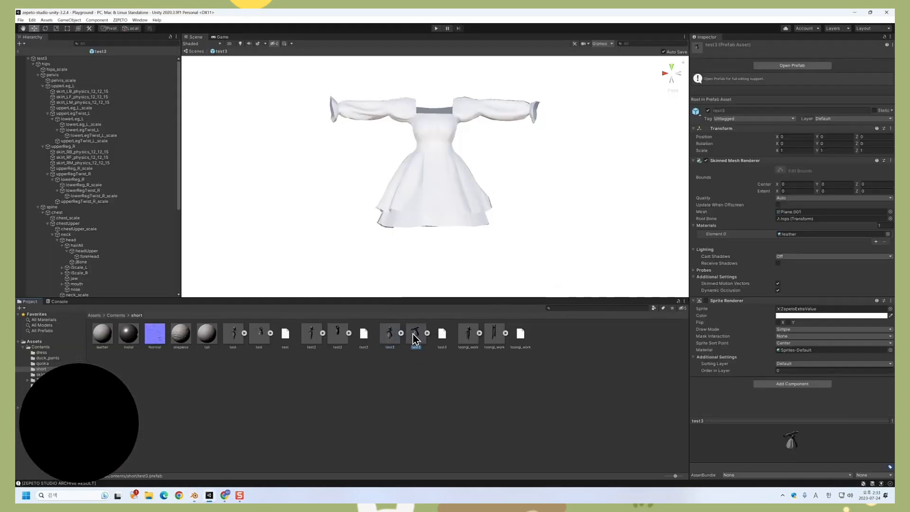
right_click(416, 333)
left_click(546, 291)
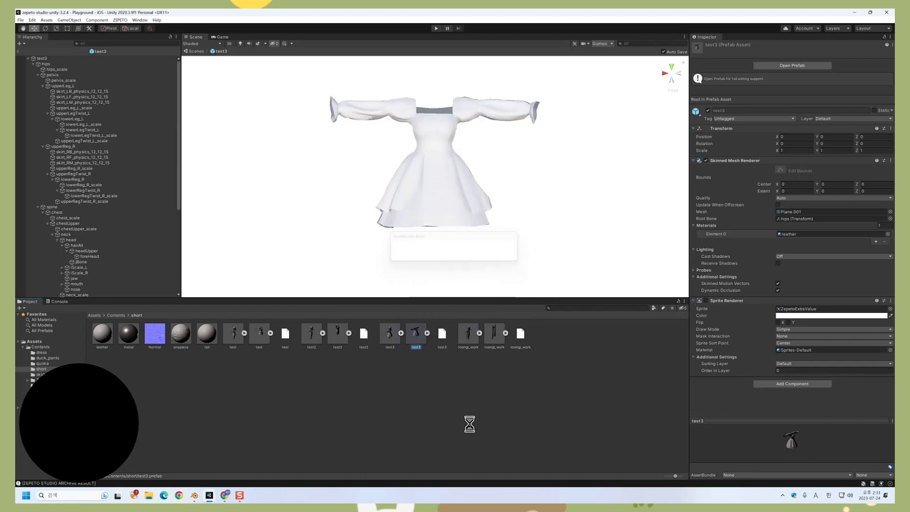